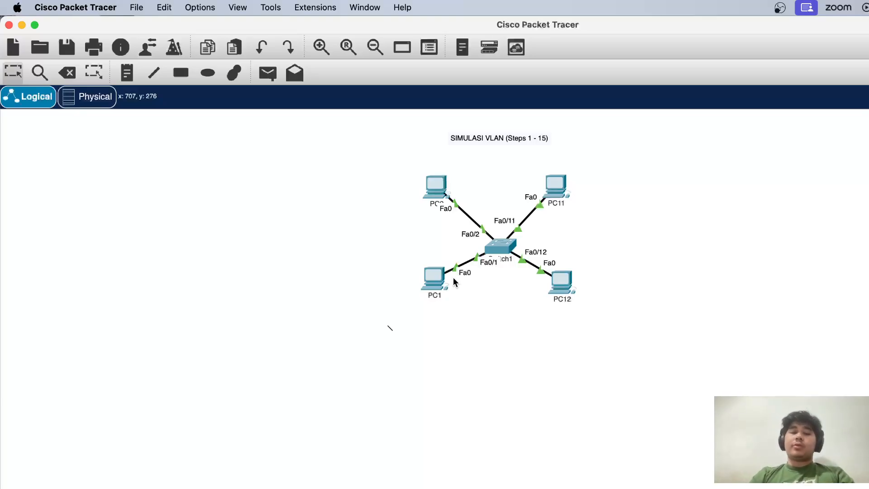
Check PC2's static IP configuration, then close its device window
click(436, 190)
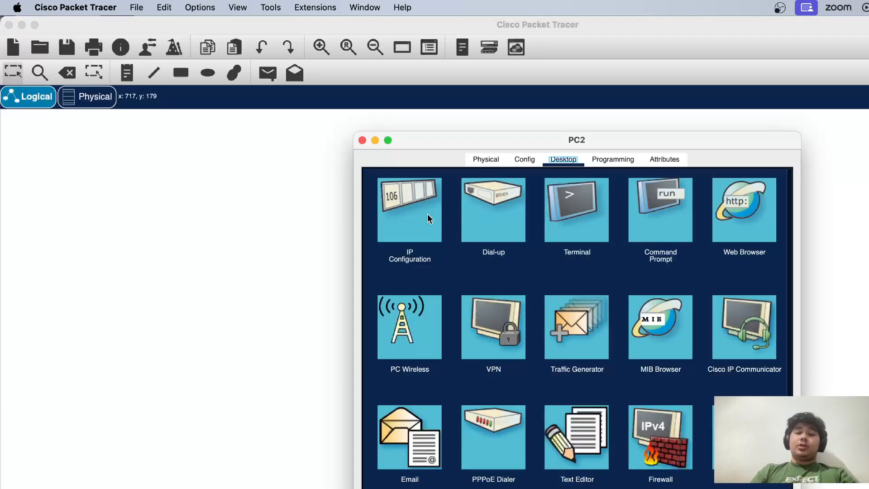
click(428, 218)
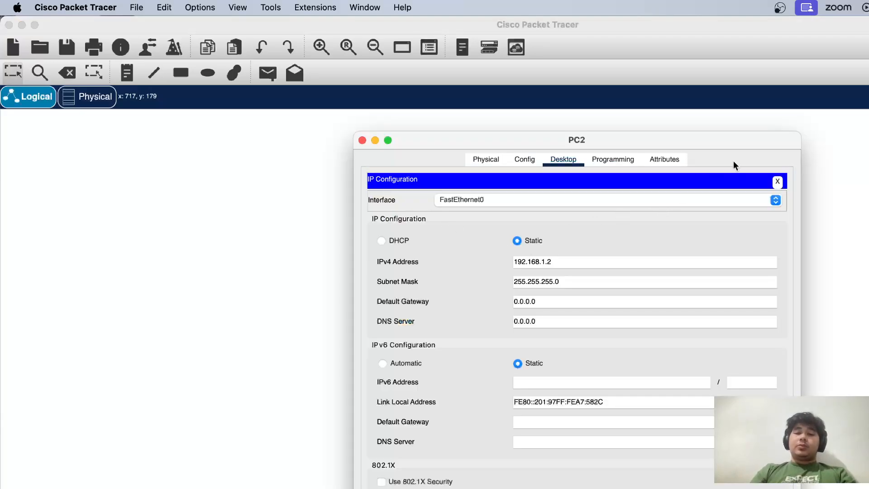
click(363, 140)
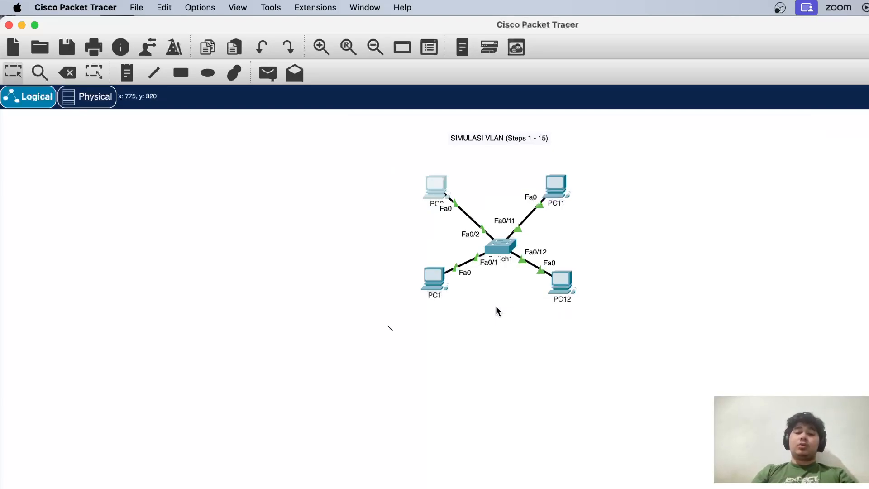
Test the connection from PC1 to PC2 by running ping 192.168.1.2 in PC1's command prompt
click(438, 289)
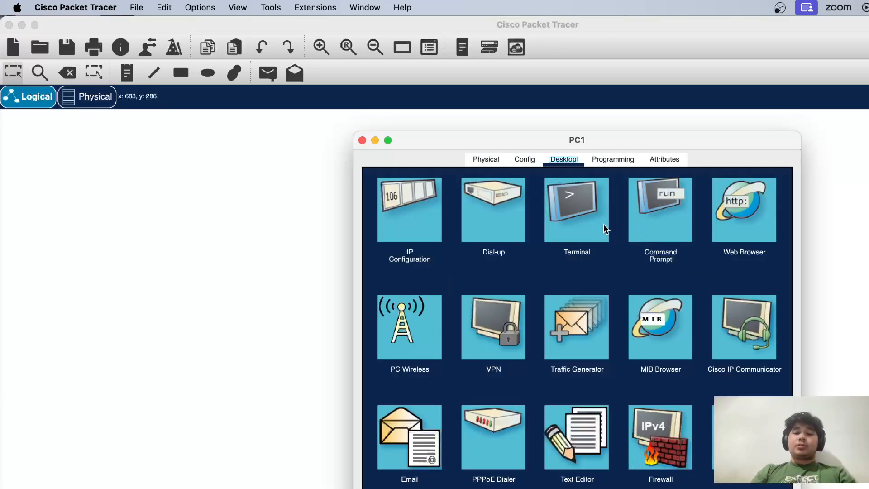
click(656, 236)
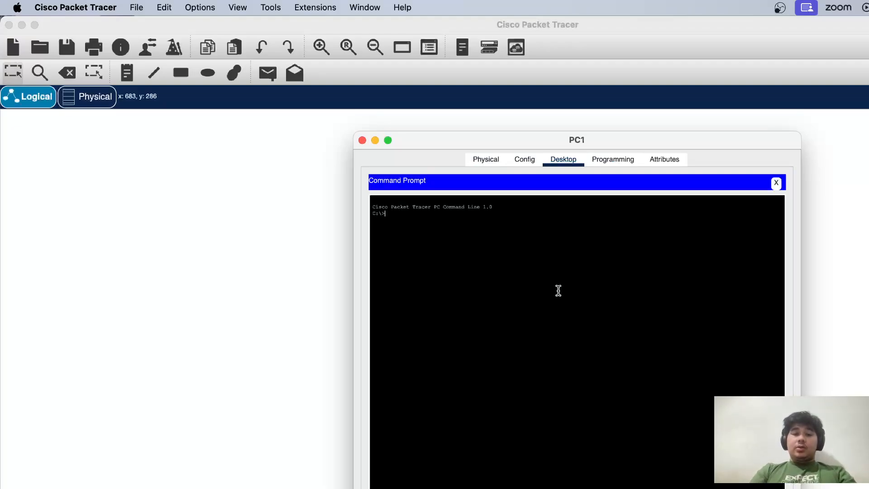
text(ping )
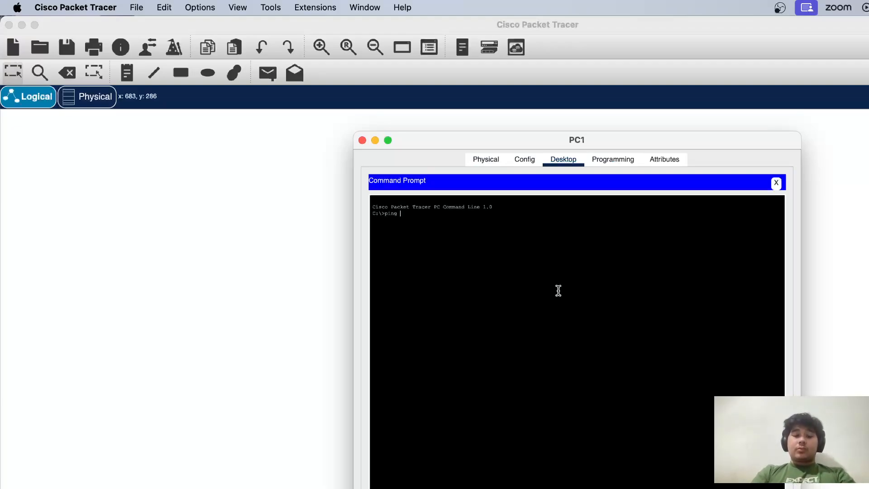
text(192.168.)
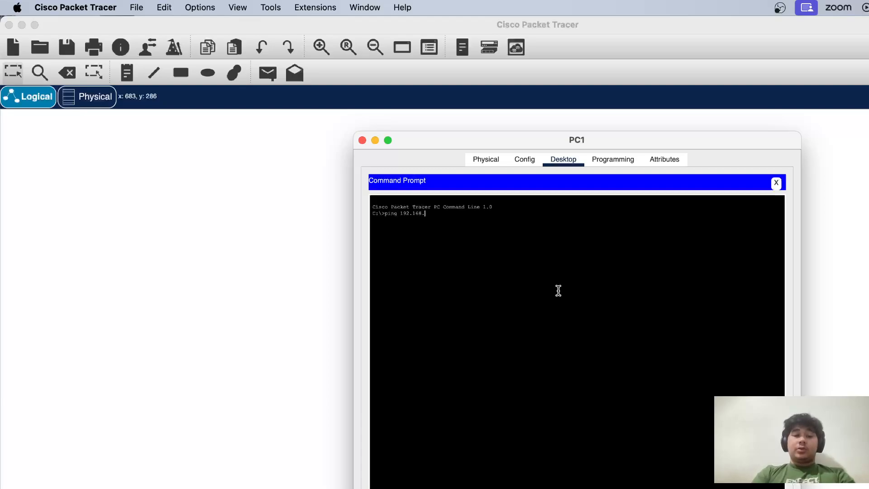
text(1.2)
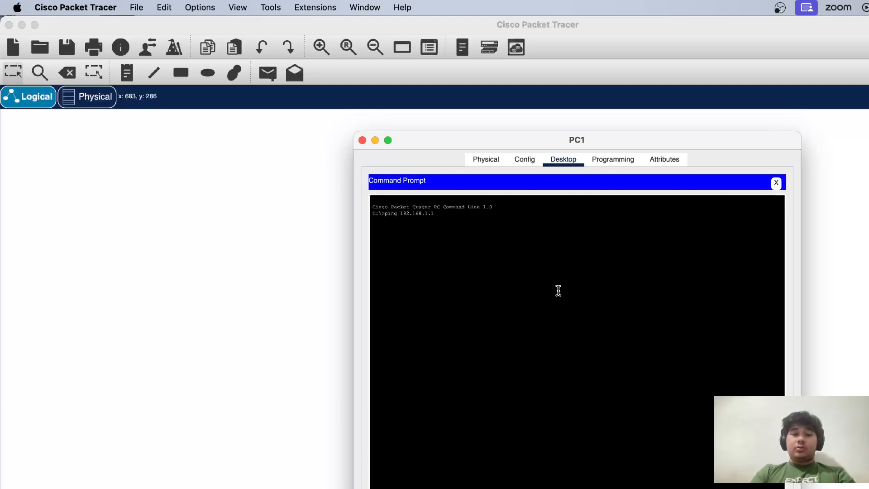
key(Return)
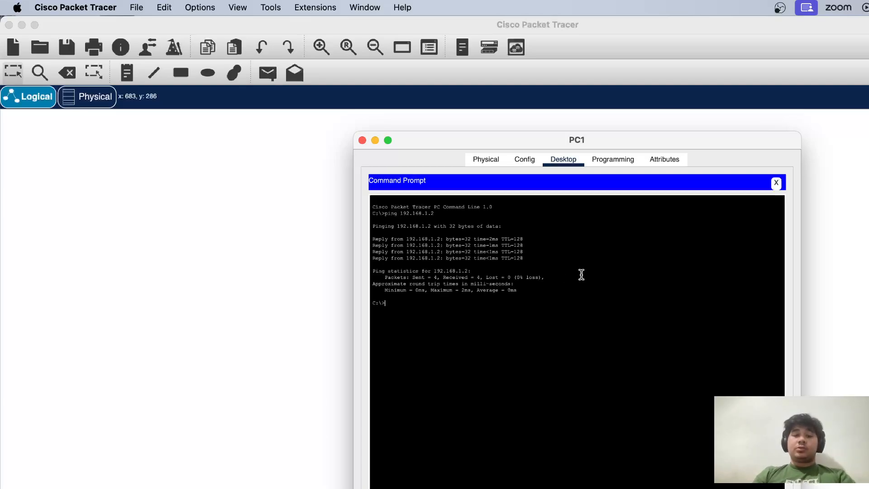
Ping 192.168.1.11 and 192.168.1.12 from PC1, then close the PC1 window
key(Up)
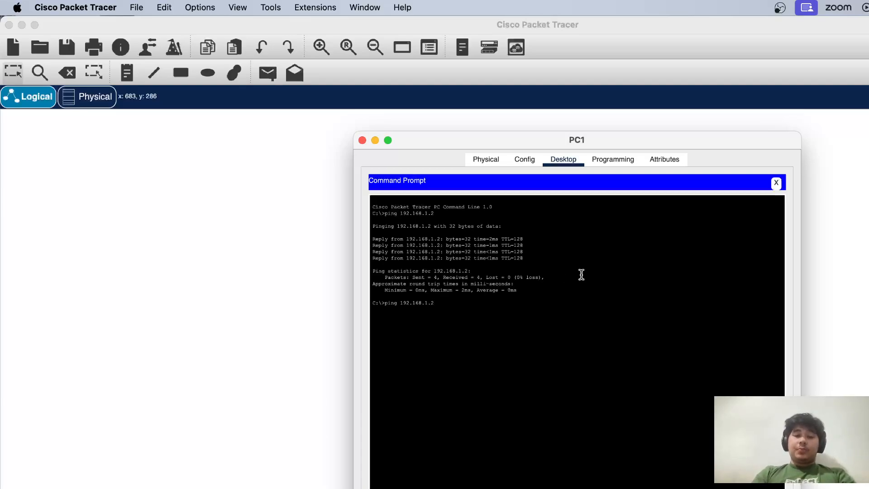
text(1)
key(Return)
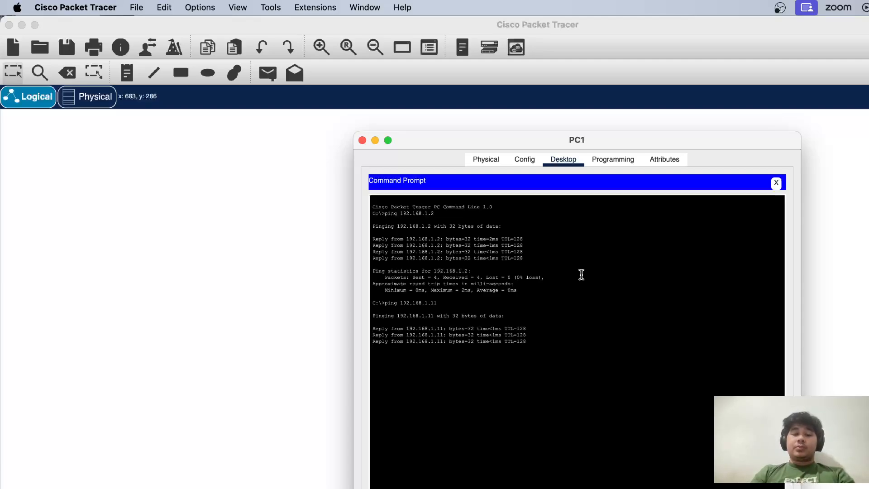
key(Up)
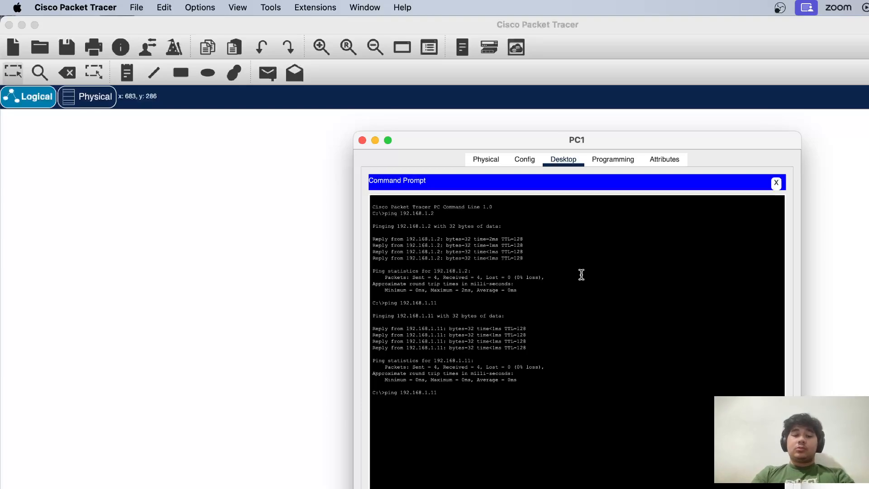
text(2)
key(Return)
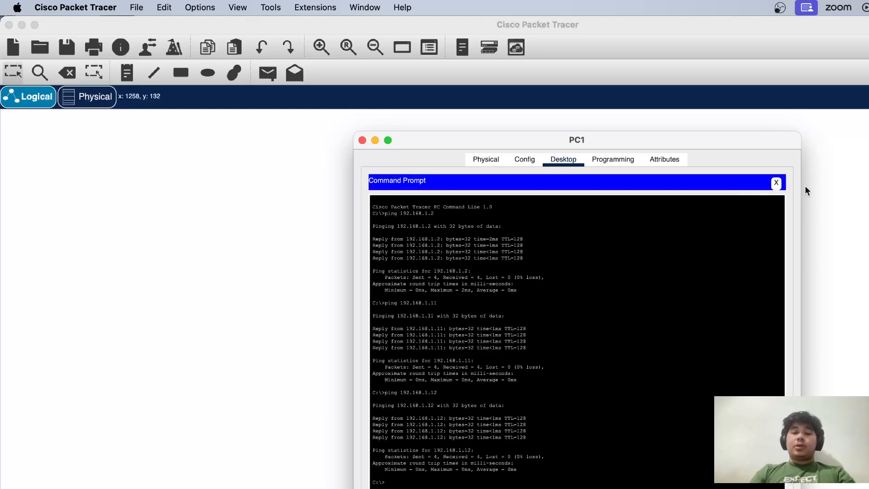
click(362, 140)
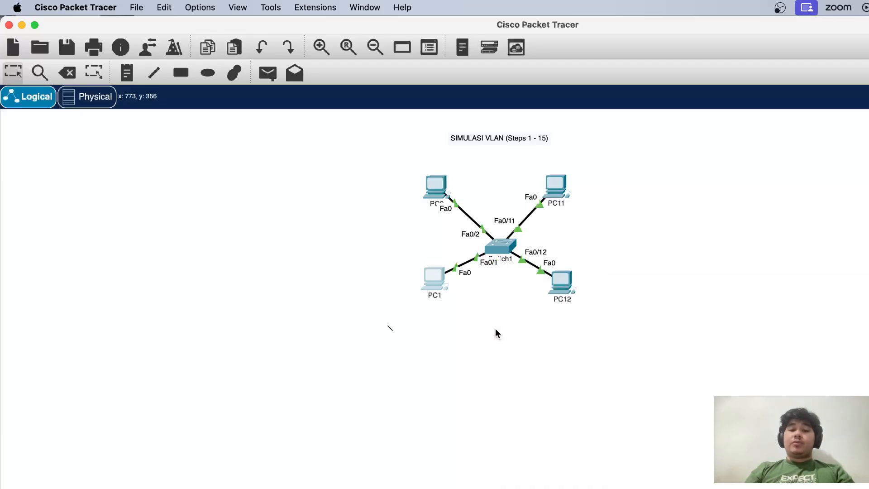
In Switch1's command line, enter privileged mode with ena and list the VLANs and their ports with sh vlan
click(497, 250)
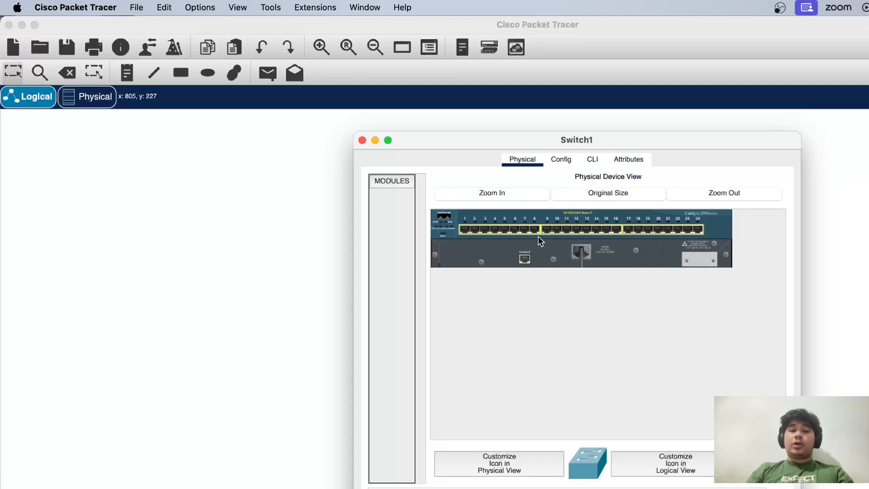
click(584, 161)
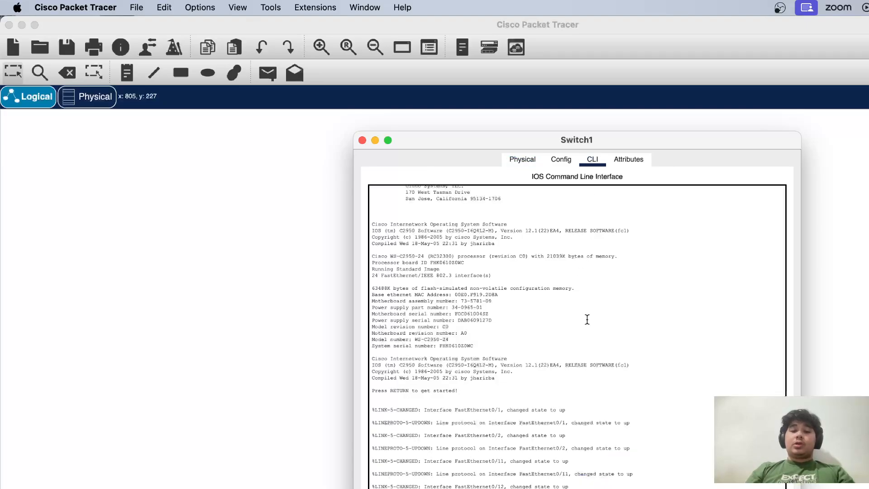
key(Return)
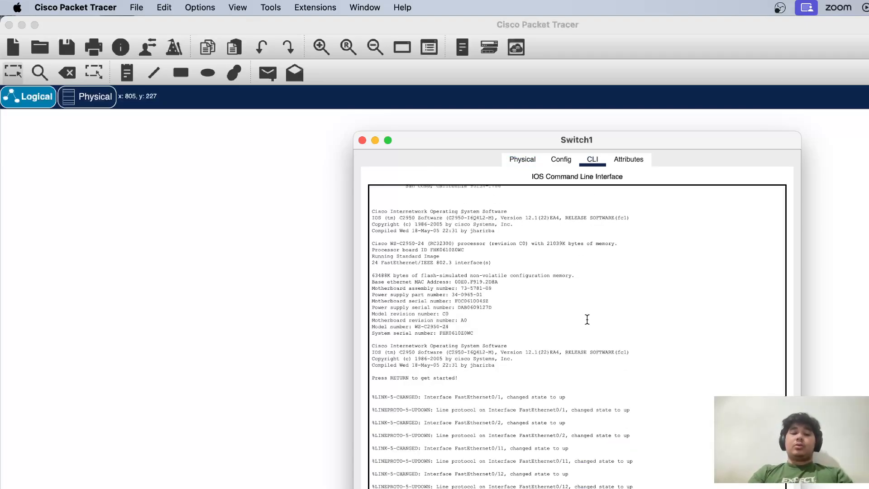
key(Return)
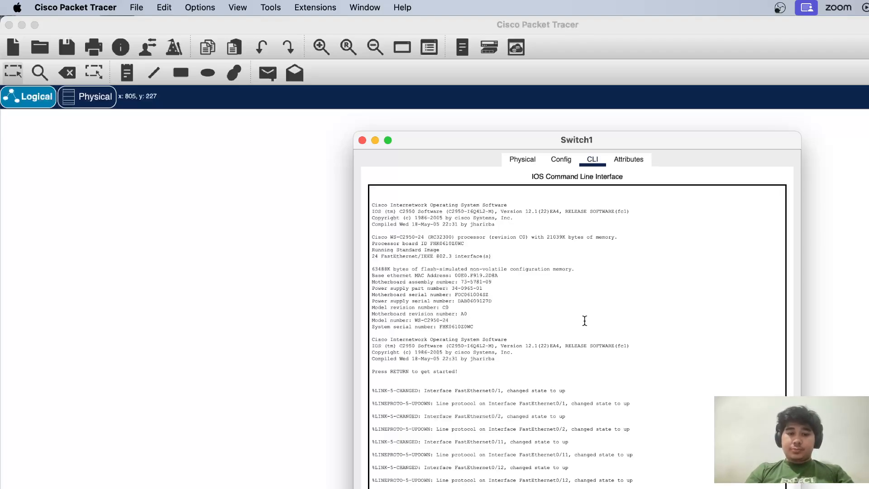
scroll(585, 320, down, 5)
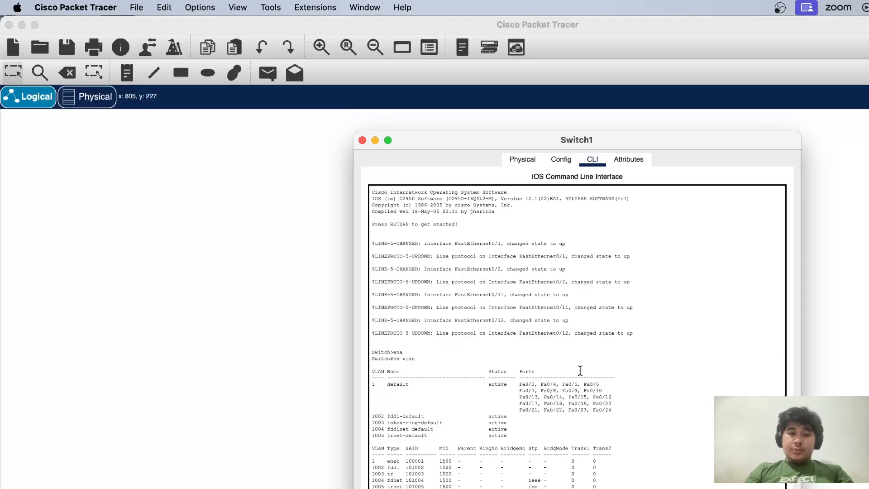
drag(613, 406, 520, 384)
click(534, 397)
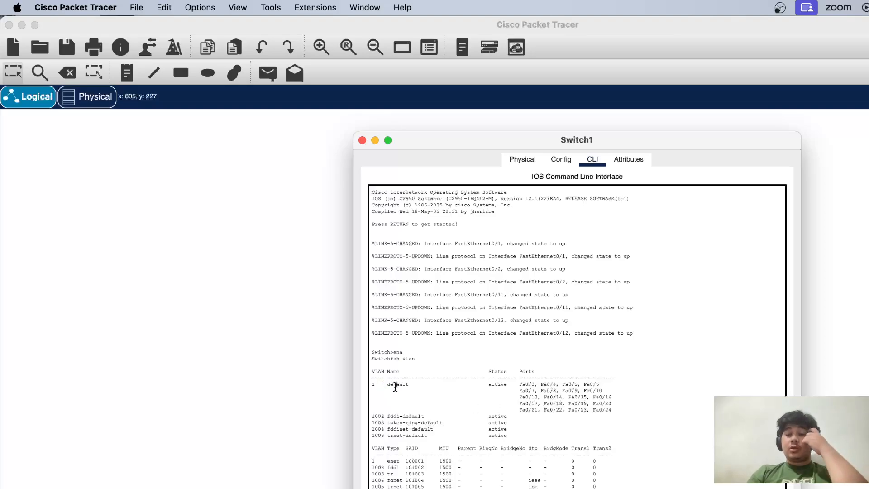
Enter global configuration mode on Switch1 with configure, accepting the default terminal source
scroll(465, 437, down, 2)
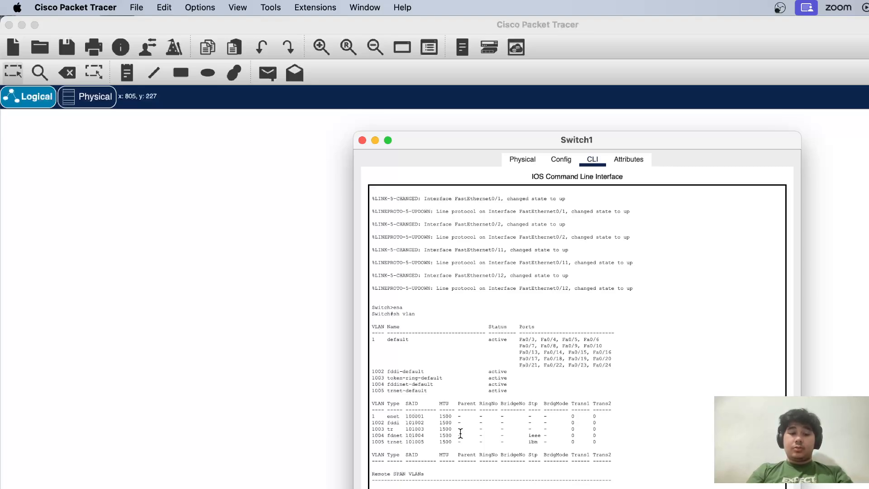
key(Tab)
key(Return)
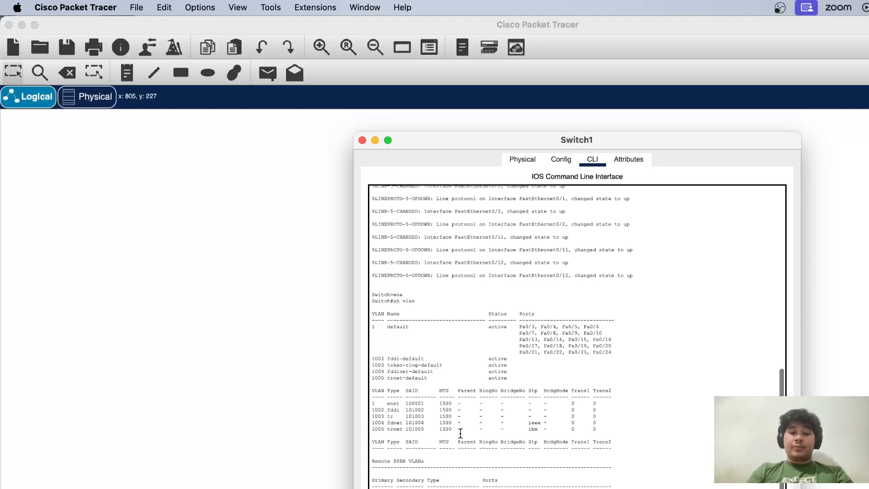
key(Return)
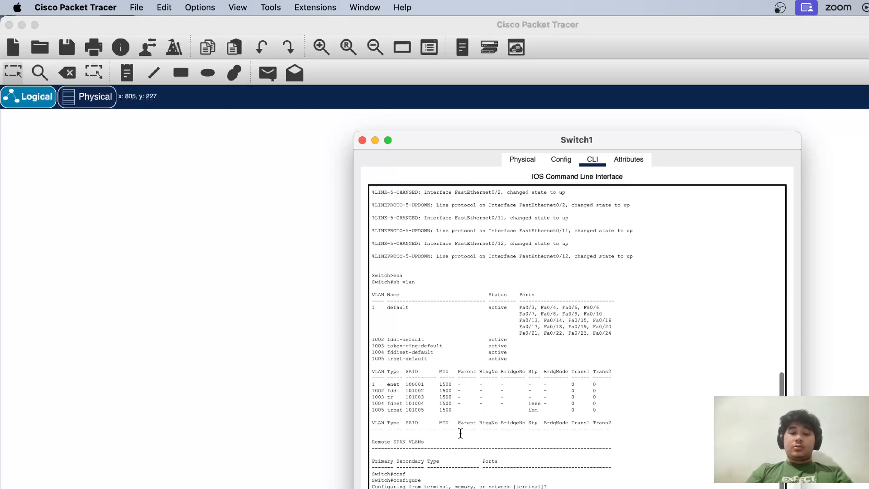
key(Return)
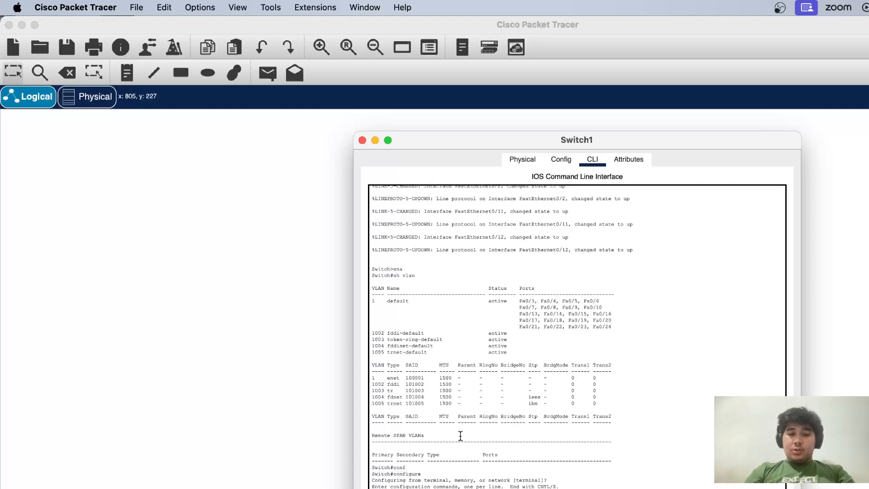
Create VLAN 2 named Falkutas_A and VLAN 3 named Falkutas_B, then leave configuration mode with end
text(vla)
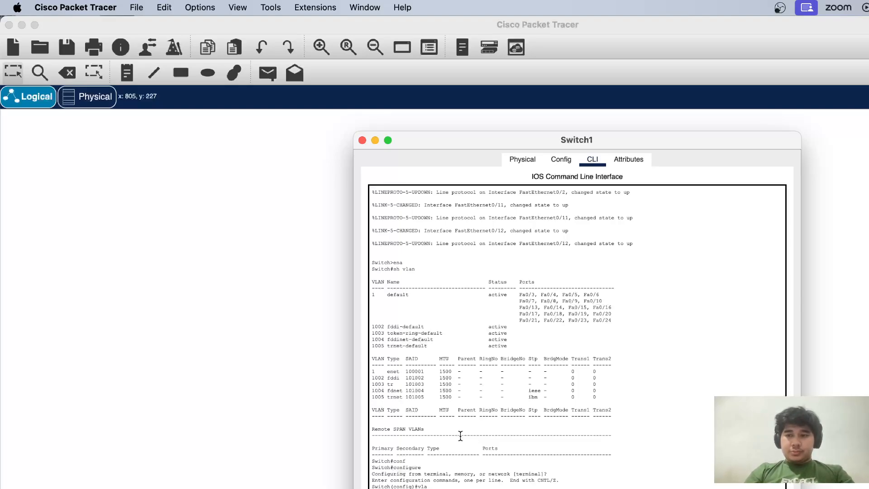
key(Tab)
text(2)
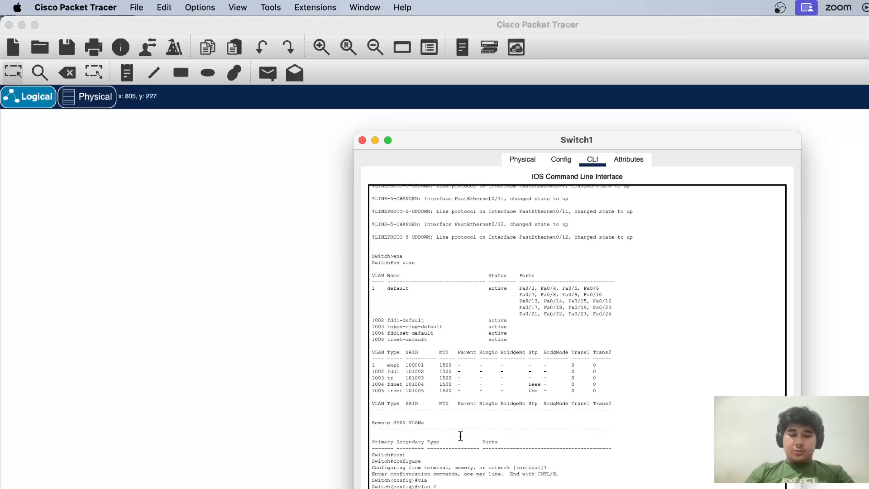
key(Return)
text(nam)
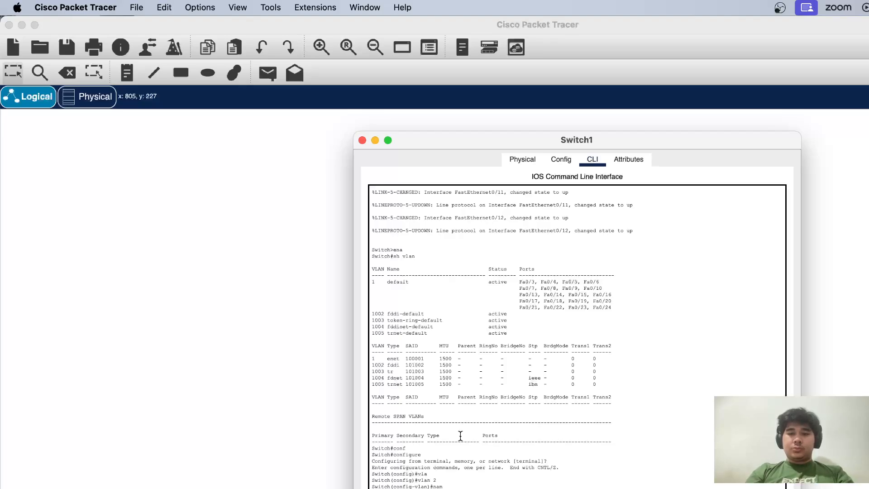
scroll(460, 436, down, 1)
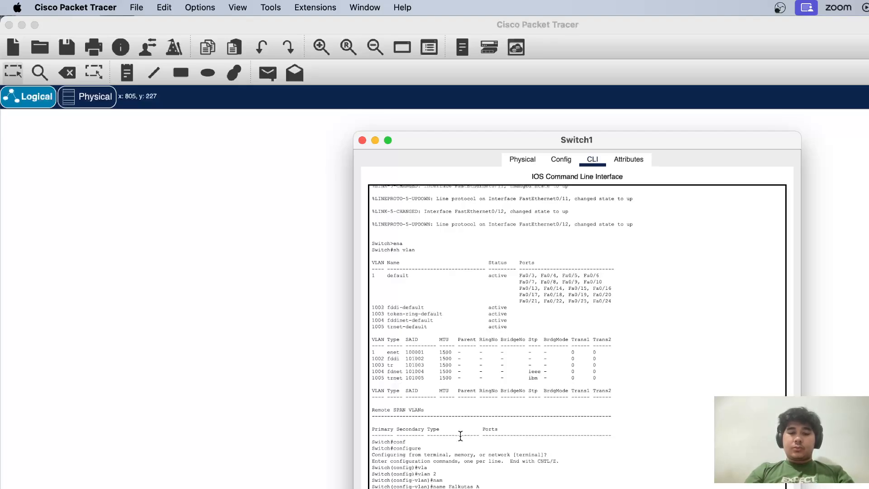
scroll(461, 436, down, 3)
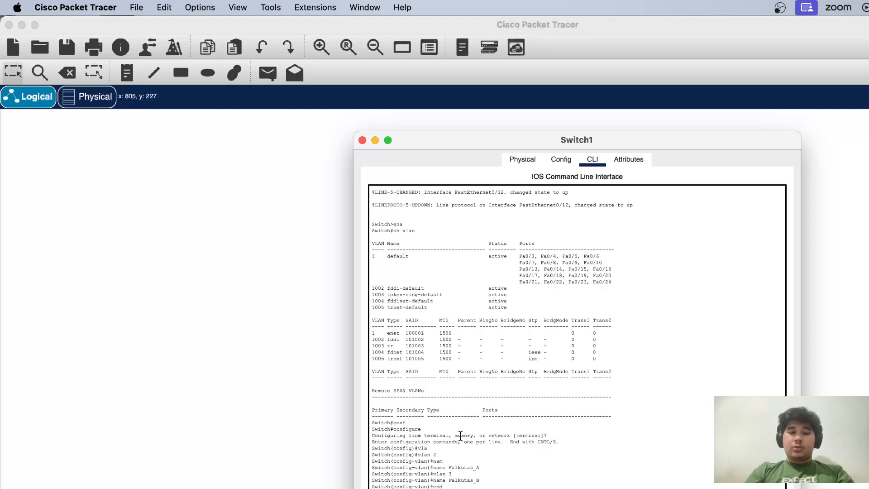
Run sh vlan on Switch1 and check the entries for VLANs 2 and 3
scroll(461, 435, down, 10)
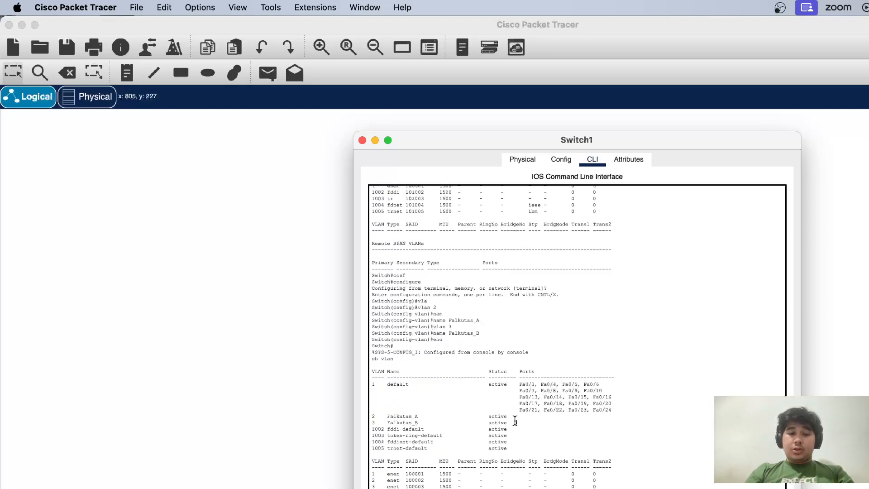
drag(516, 422, 371, 416)
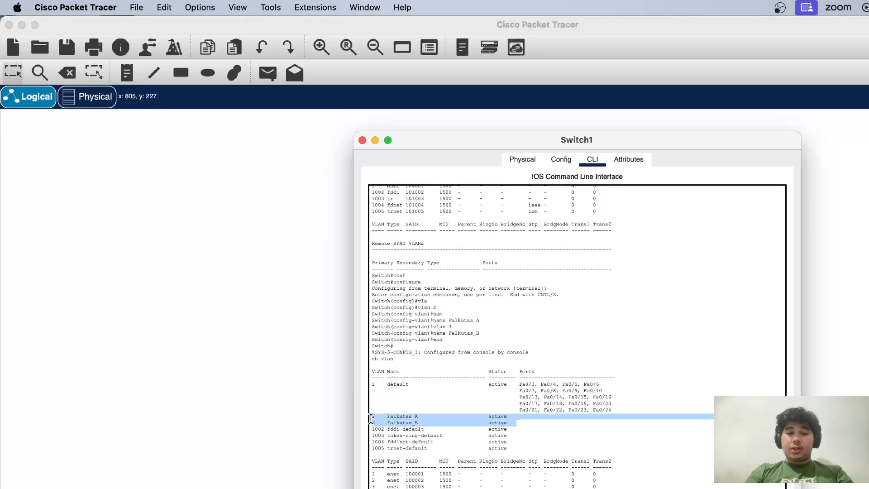
click(459, 407)
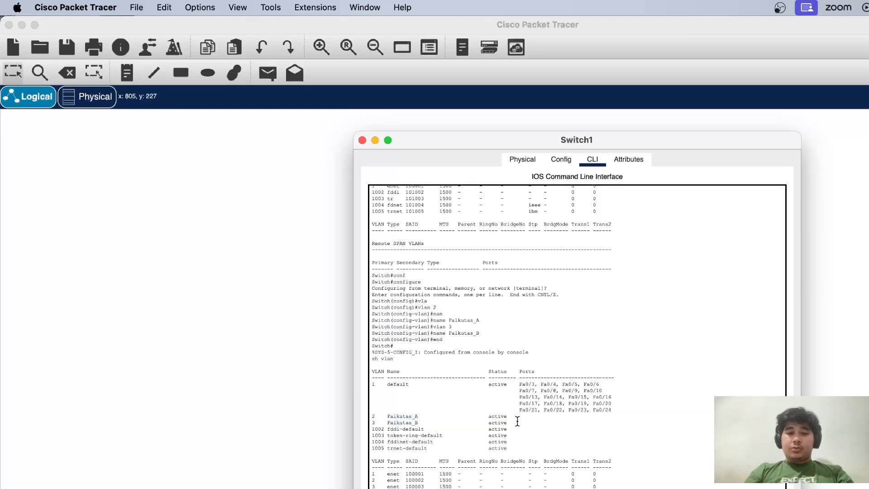
Return to global configuration mode on Switch1 with configure, accepting the default terminal source
scroll(534, 448, down, 3)
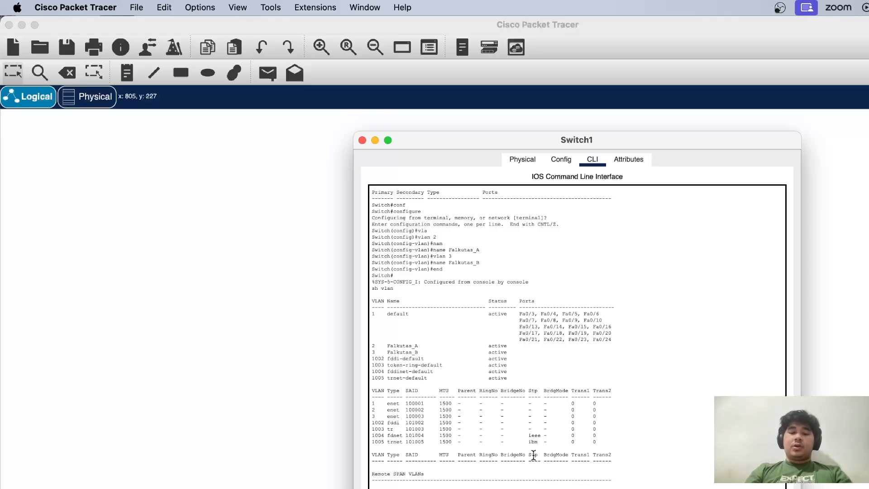
key(Return)
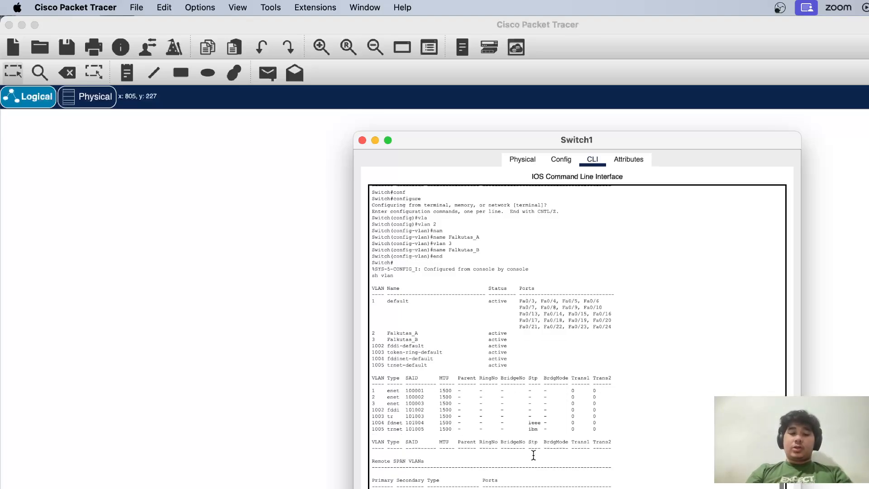
key(Return)
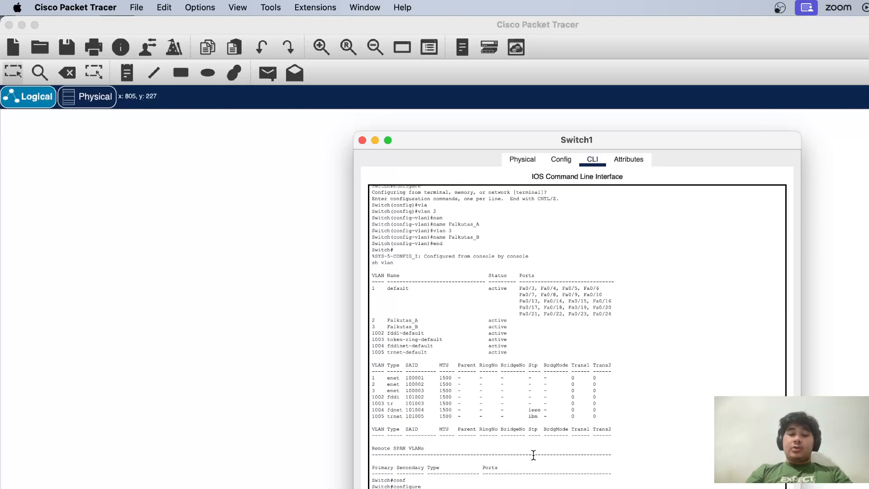
Try to select Switch1's first ten ports with interface range 0/1-10
key(Tab)
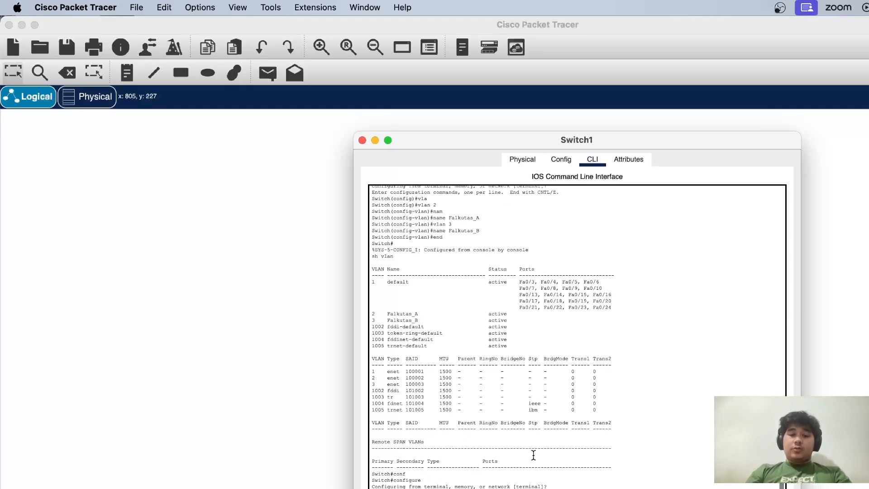
key(Tab)
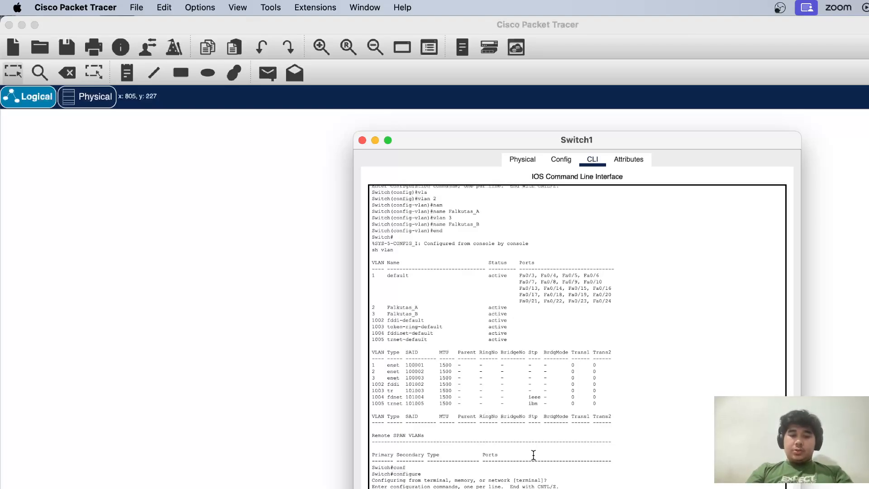
key(Return)
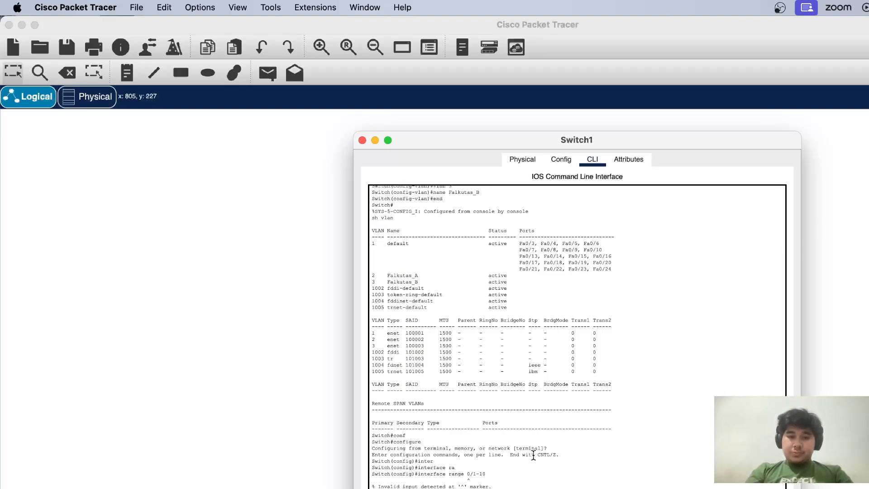
Enter configuration for Switch1's first ten ports with interface range fastEthernet 0/1-10
key(Tab)
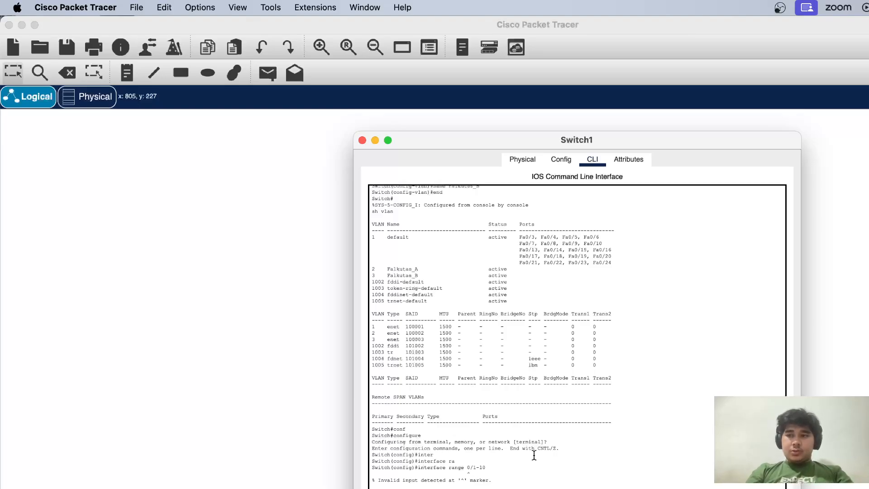
key(Tab)
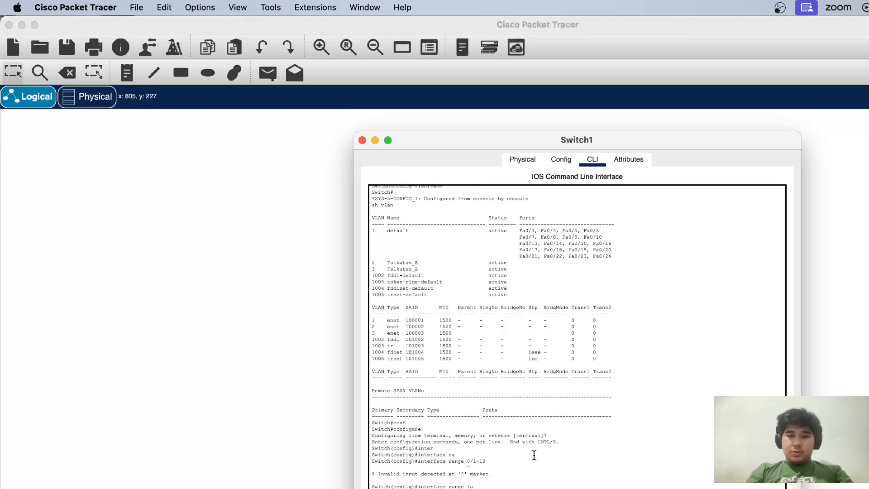
text(0/1-10)
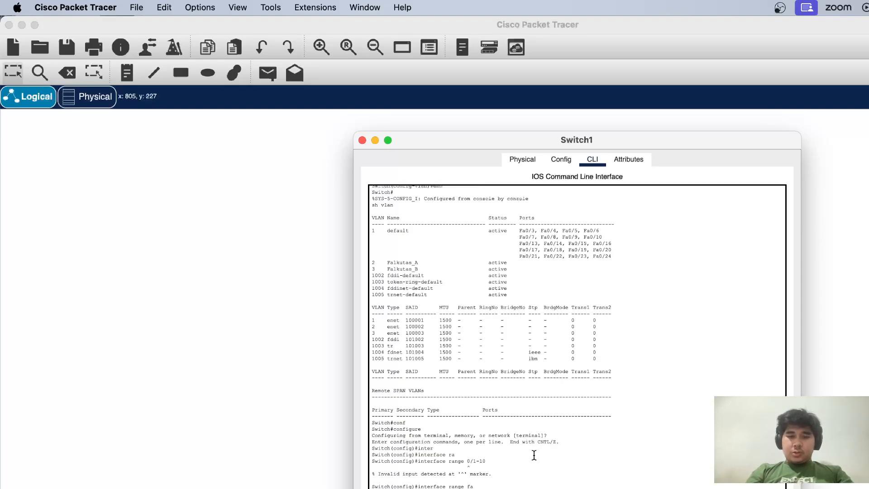
key(Return)
Put the FastEthernet 0/1-10 ports into access mode with switchport mode access
text(swi)
key(Tab)
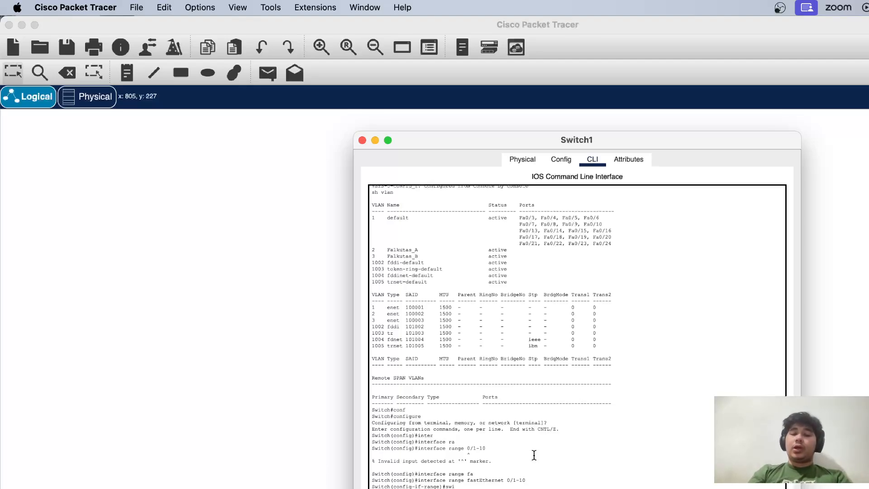
text(mode)
key(Tab)
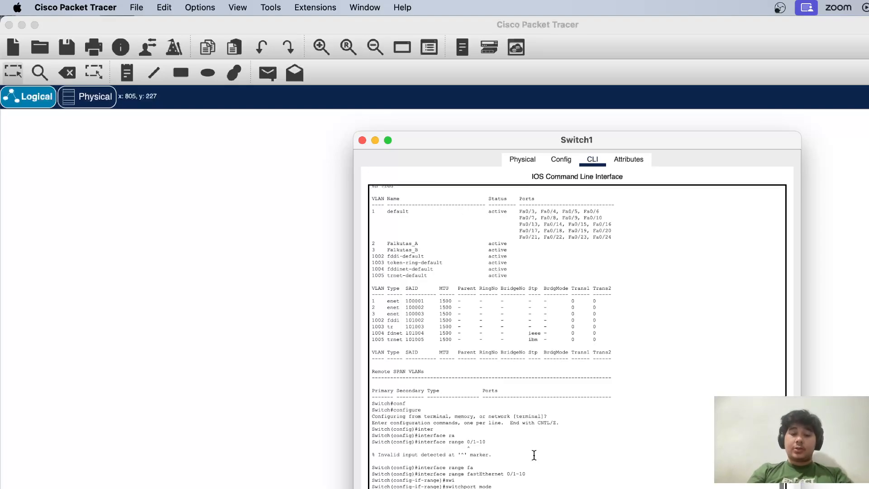
text(acc)
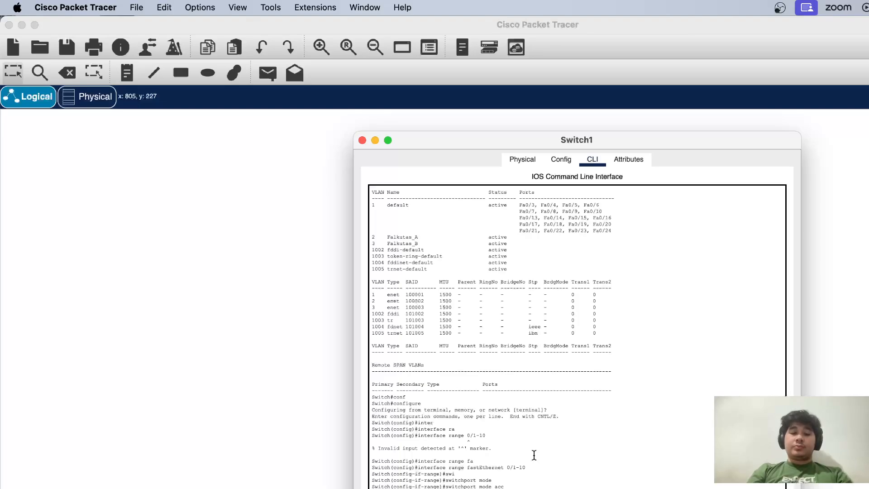
key(Tab)
key(Return)
Assign the FastEthernet 0/1-10 ports to VLAN 2 with switchport access vlan 2
text(swi)
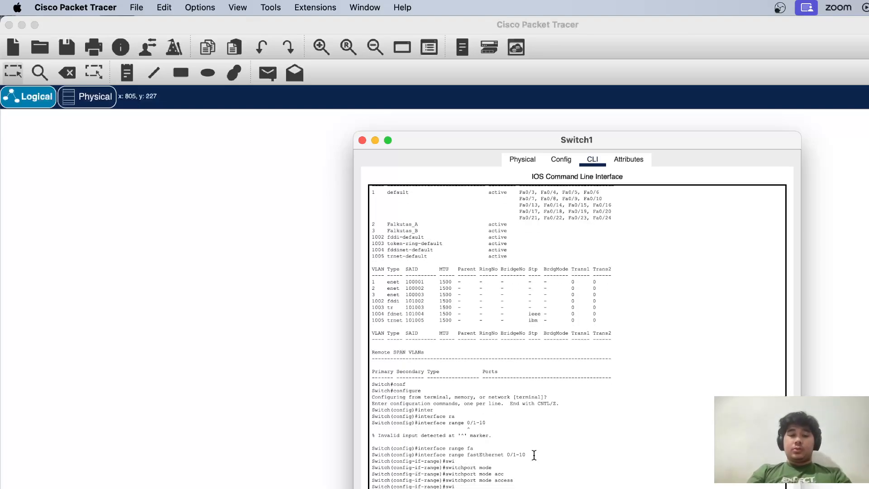
key(Tab)
text(ac)
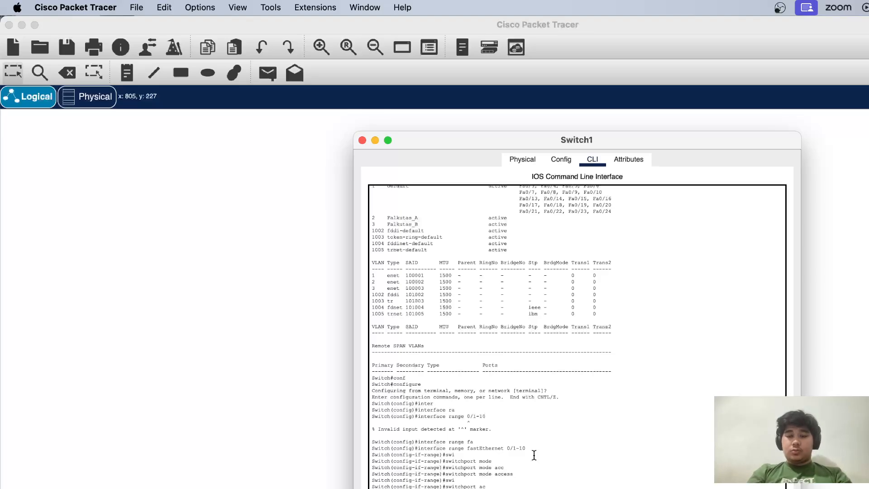
key(Tab)
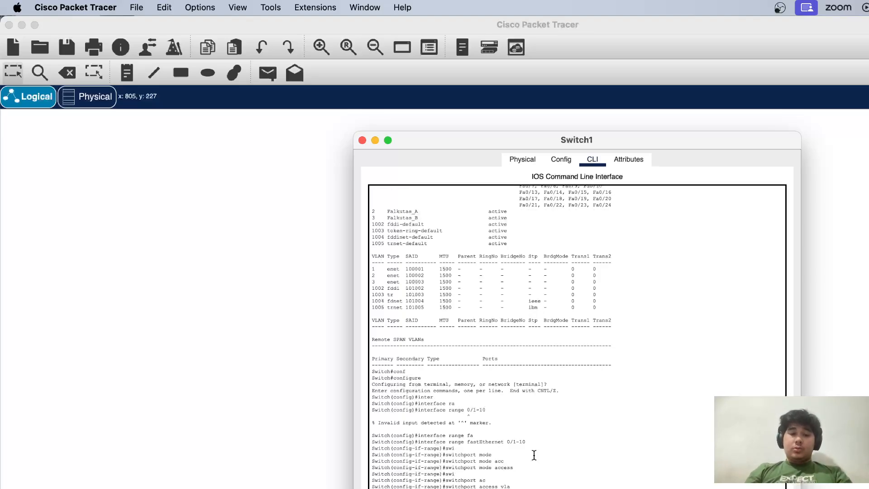
key(Tab)
text(2)
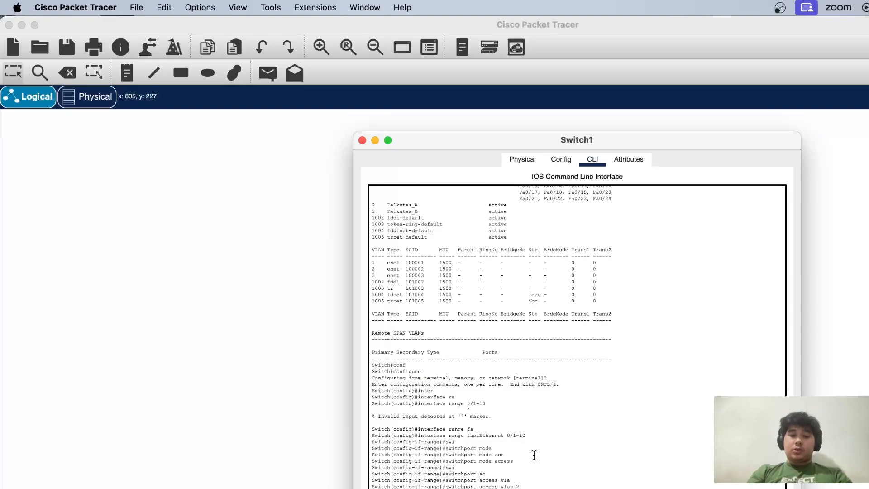
Select ports with interface range fastEthernet 0/11-20 and put them into access mode with switchport mode access
key(Tab)
text(acc)
key(Tab)
key(Return)
text(switchport mode)
key(Tab)
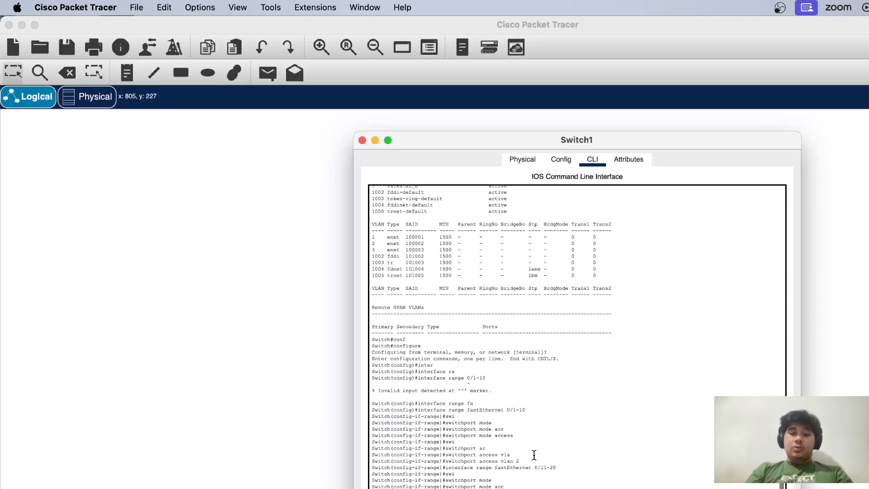
key(Tab)
key(Return)
Assign the FastEthernet 0/11-20 ports to VLAN 3 with switchport access vlan 3
text(sw)
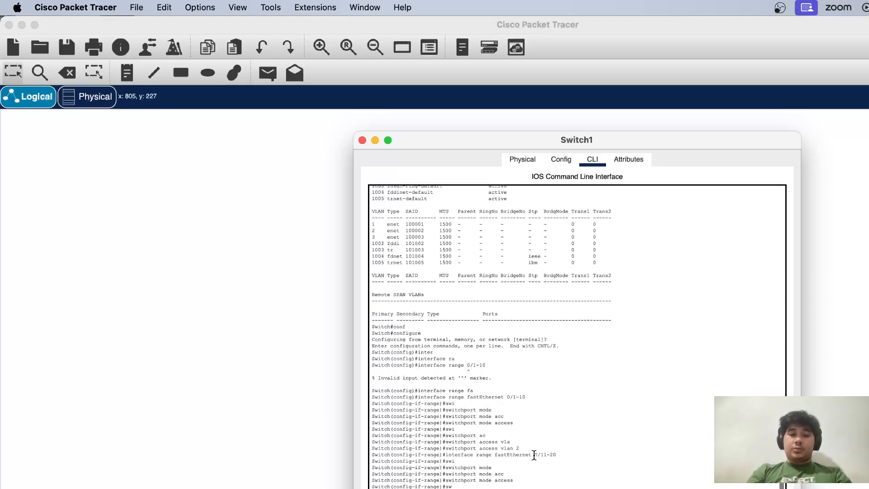
key(Tab)
text(ac)
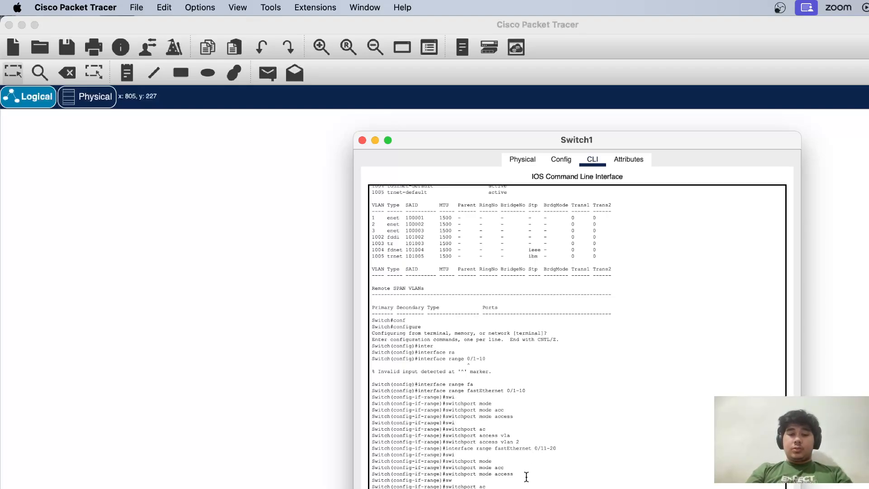
key(Tab)
text(vla)
key(Tab)
text(3)
key(Return)
Leave configuration mode with end and save Switch1's configuration with wr
text(end)
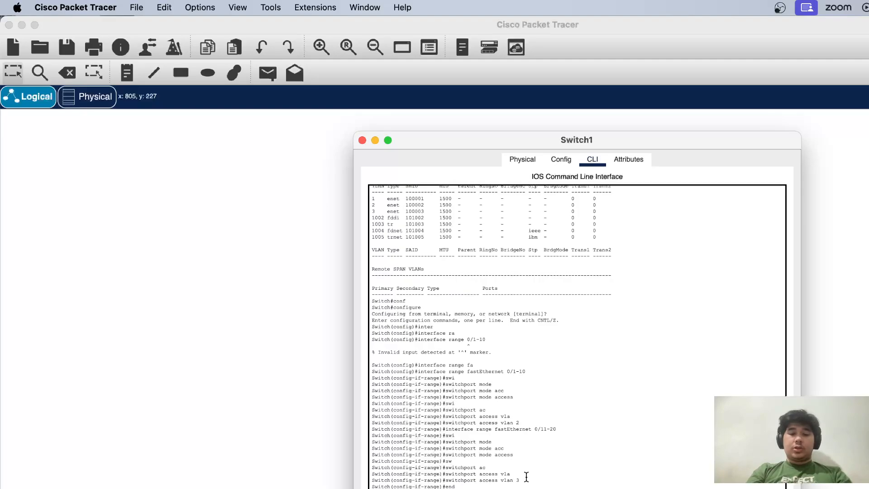
key(Return)
text(wr)
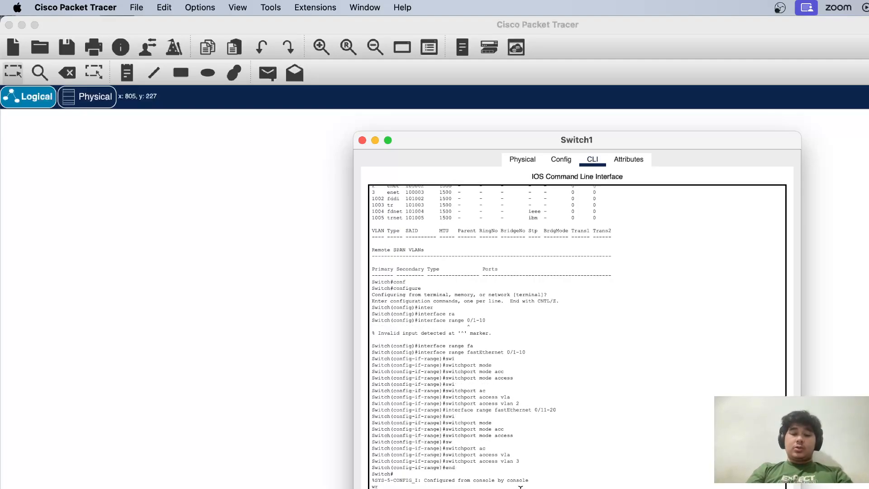
key(Return)
Run sh vlan on Switch1 and check the ports assigned to VLANs 1, 2 and 3
text(sh vlan)
key(Return)
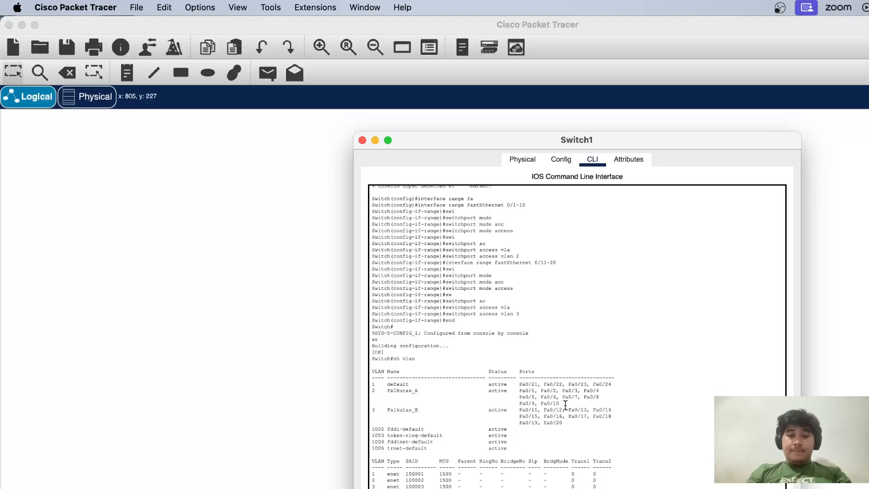
drag(565, 404, 387, 395)
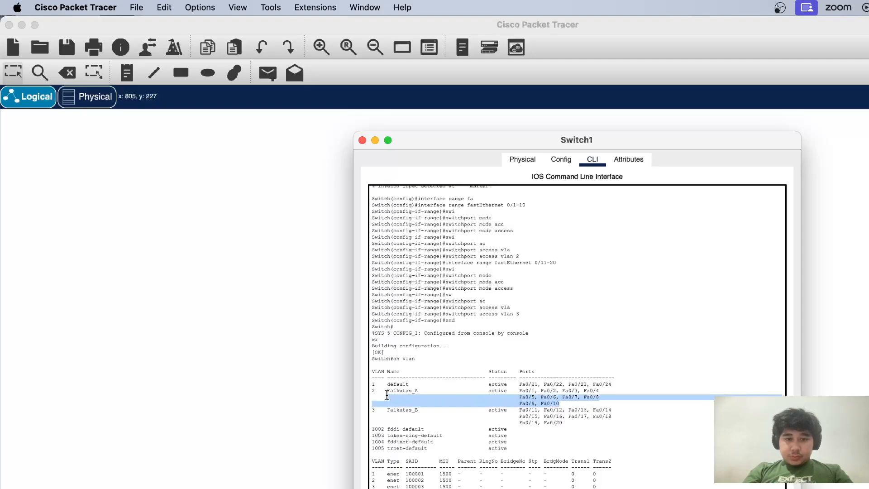
click(520, 394)
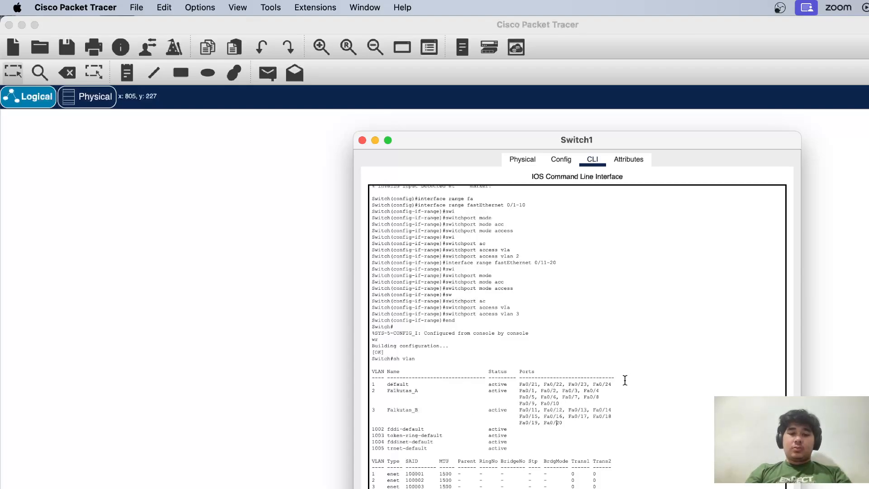
drag(623, 385, 519, 385)
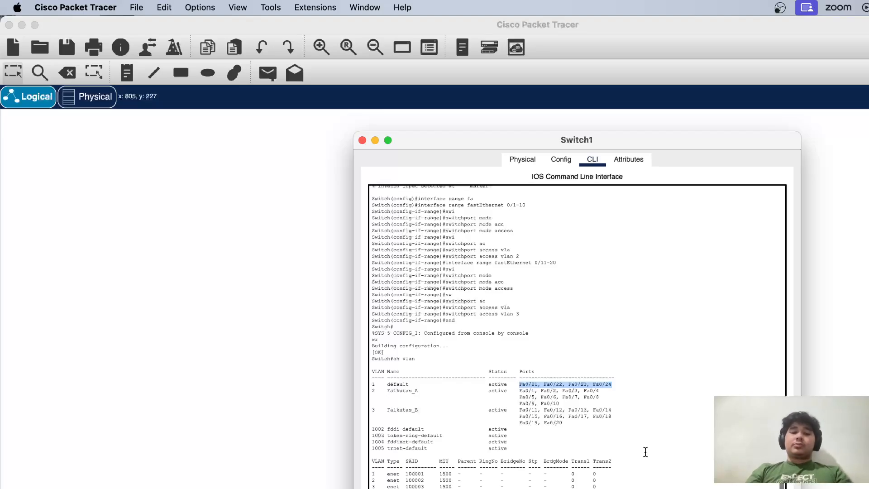
Save Switch1's configuration again with wr and close the Switch1 window
scroll(646, 452, down, 4)
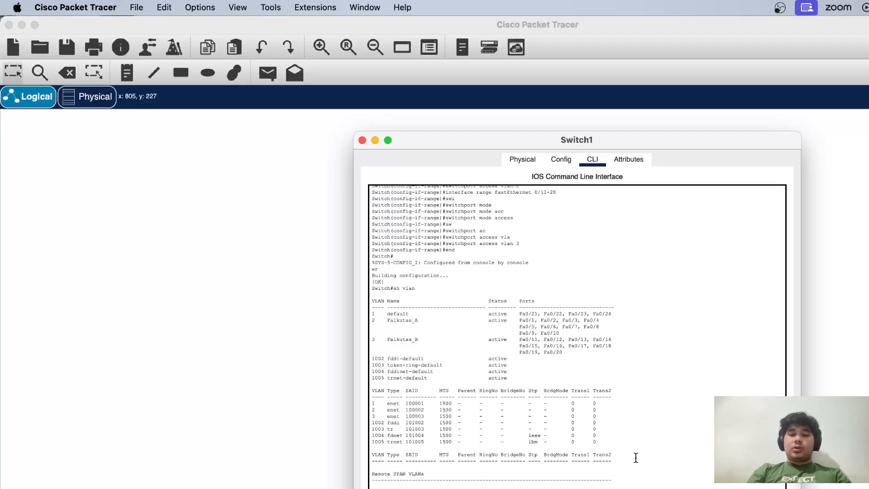
text(wr)
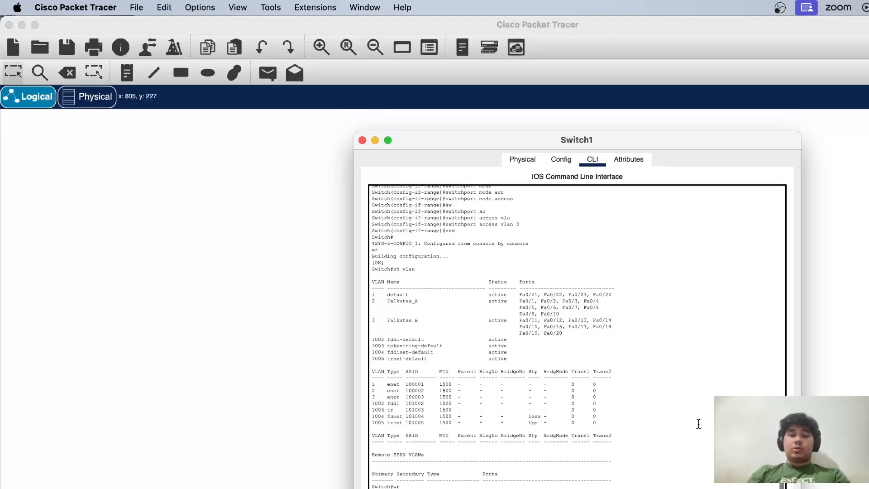
click(362, 141)
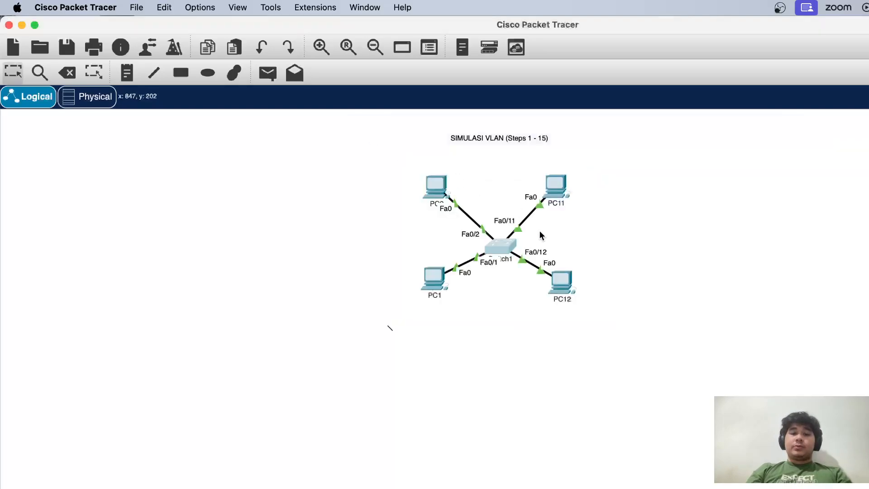
Open PC2's Command Prompt, keeping PC1 visible beside its window, and ping 192.168.1.1
click(439, 193)
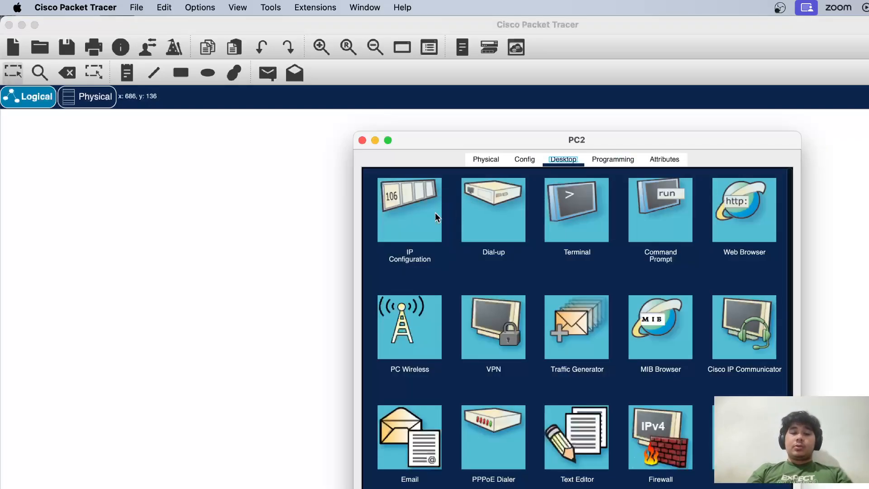
drag(410, 144, 520, 143)
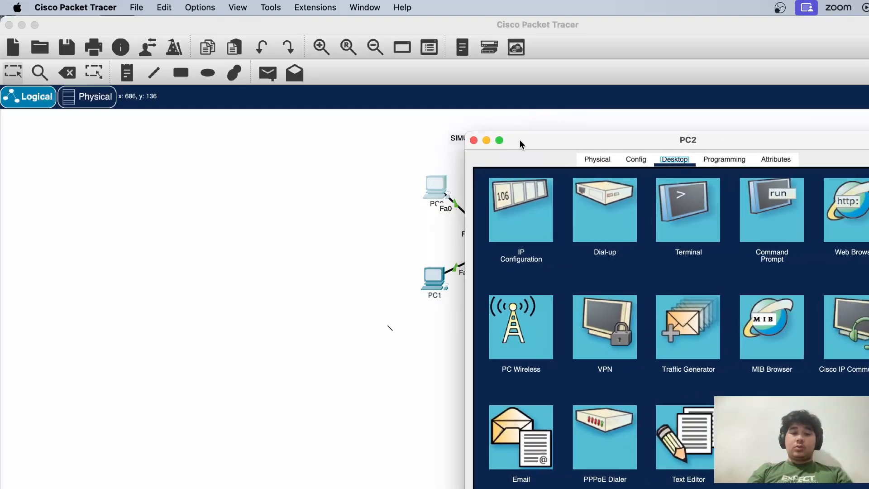
click(765, 207)
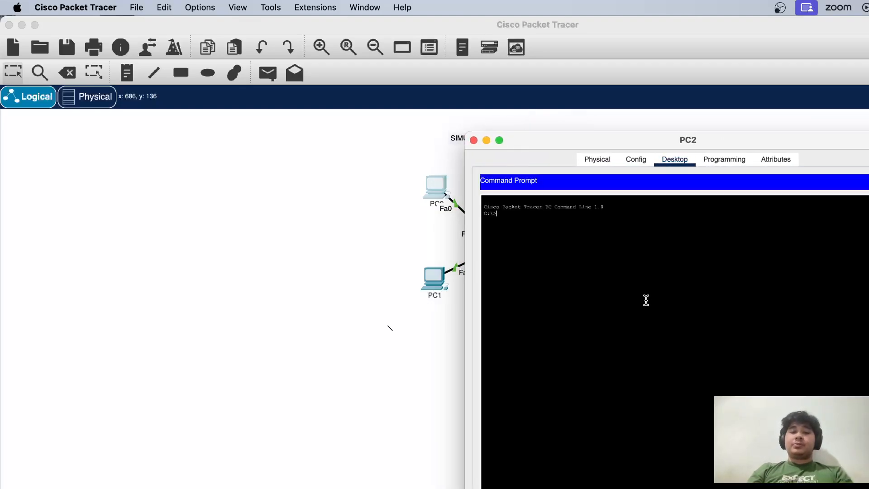
text(ping 1)
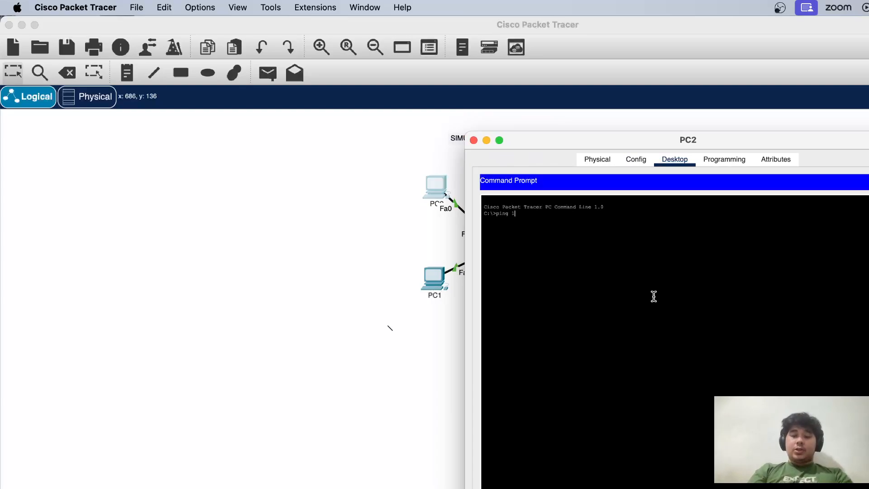
text(92.16)
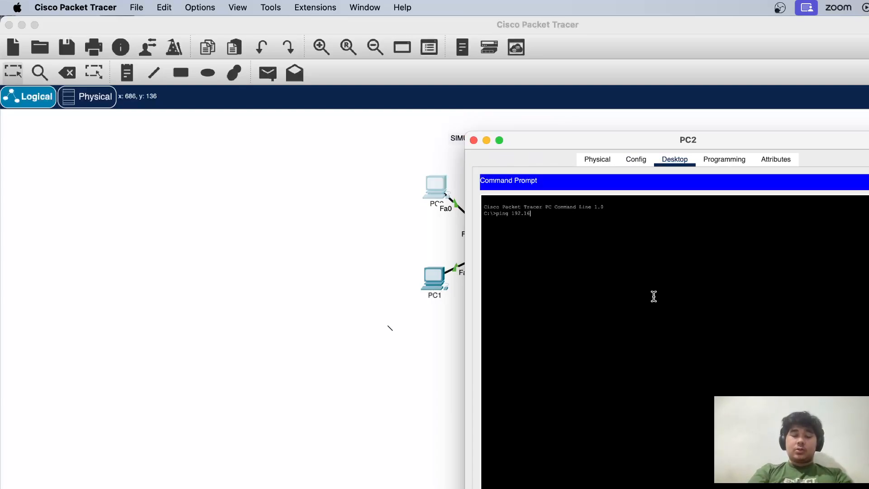
text(8.1.1)
key(Return)
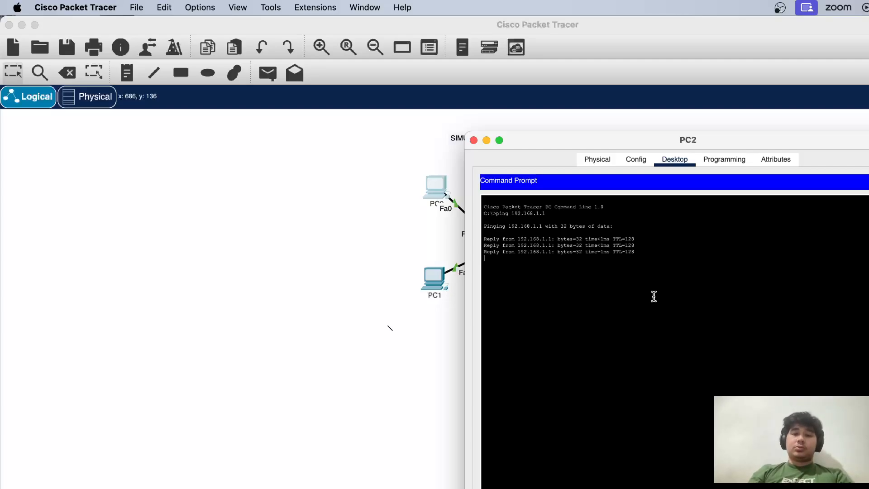
Ping 192.168.1.11 from PC2's Command Prompt and return to the network workspace
key(Up)
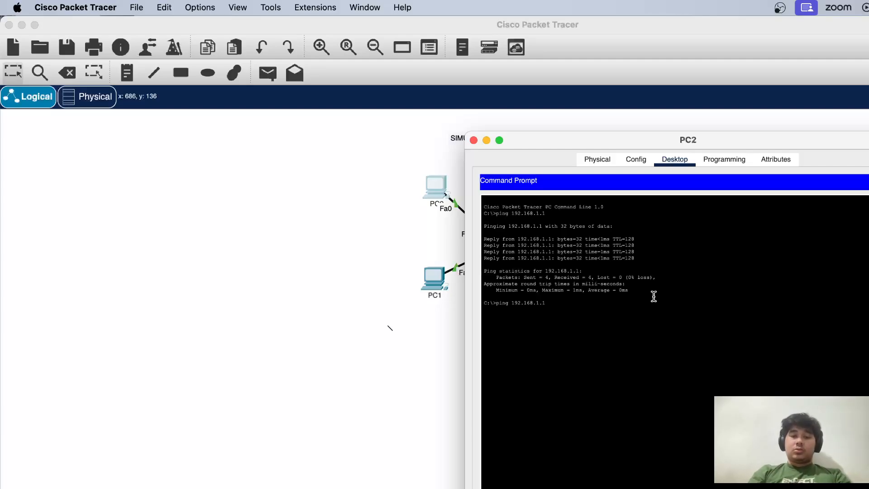
text(1)
key(Return)
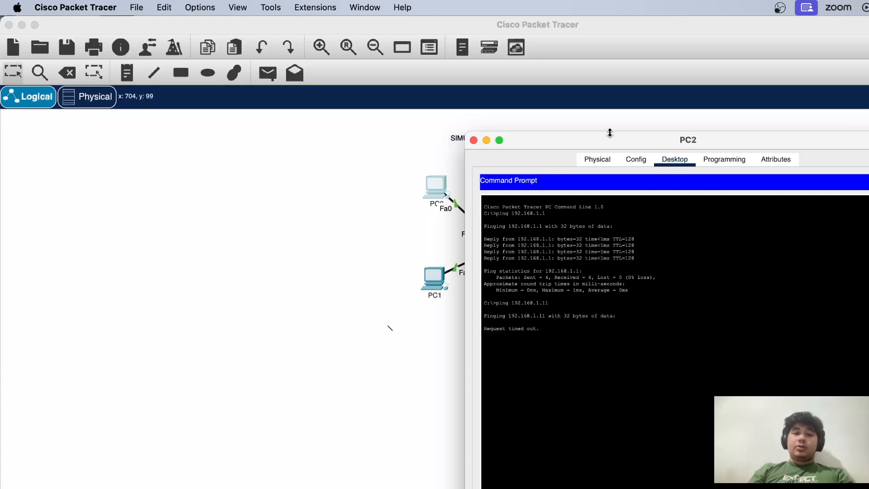
drag(597, 142, 770, 134)
click(402, 285)
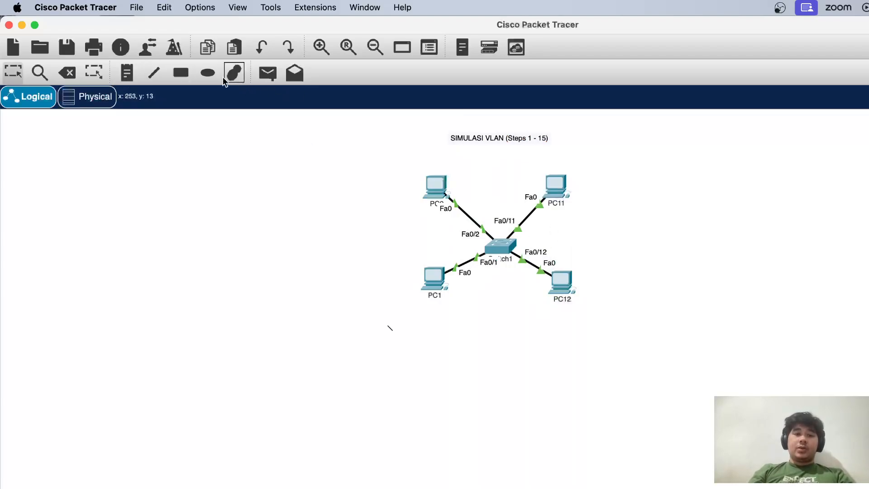
Start a rectangle shape and choose white as its fill color, leaving it on No Fill with a black outline
click(181, 73)
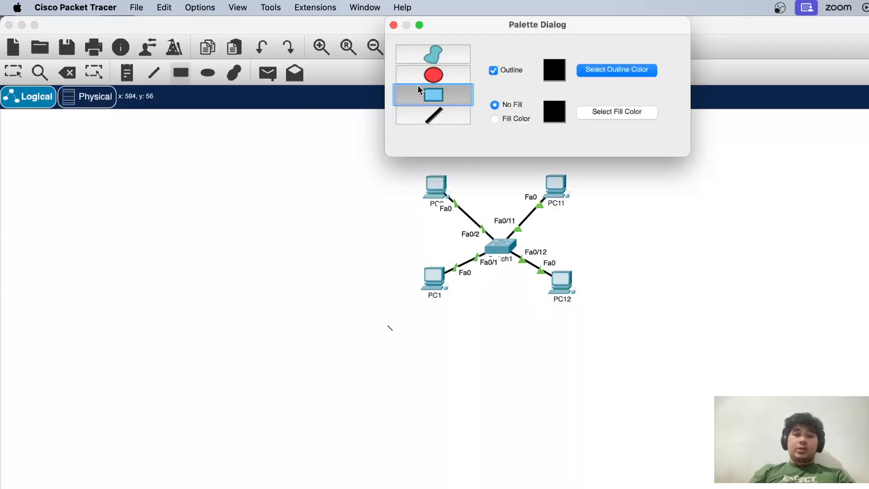
click(601, 113)
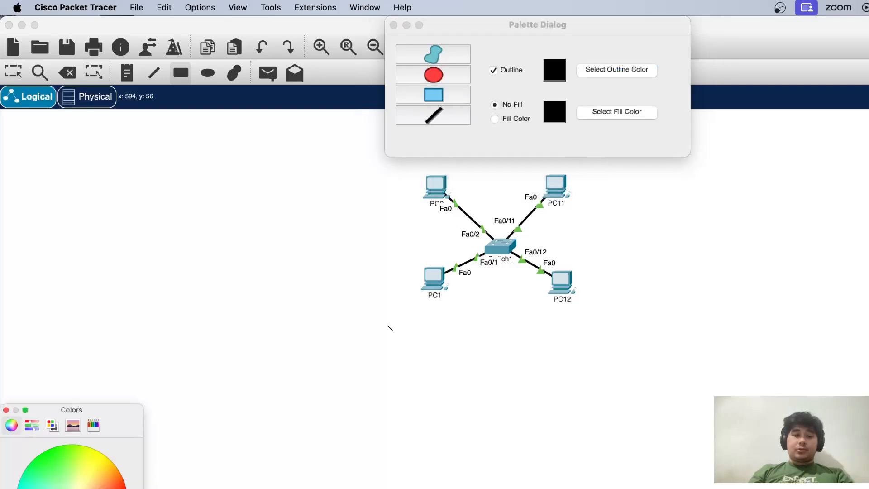
click(109, 488)
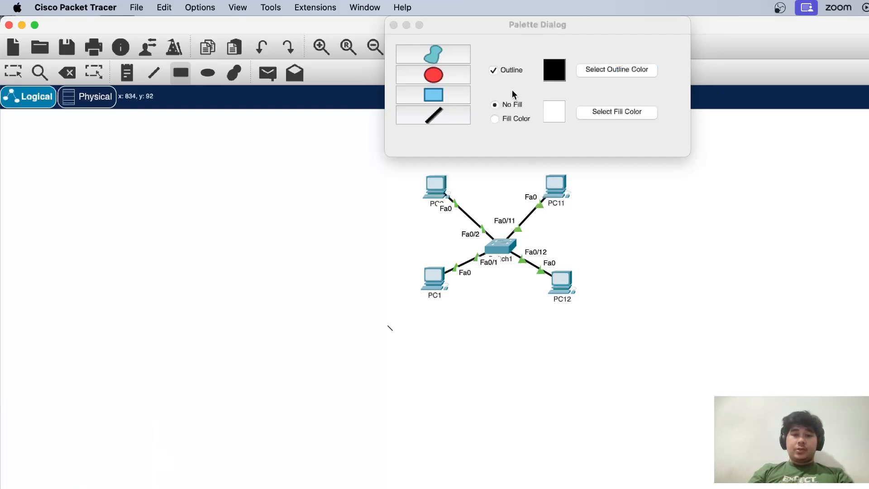
click(580, 113)
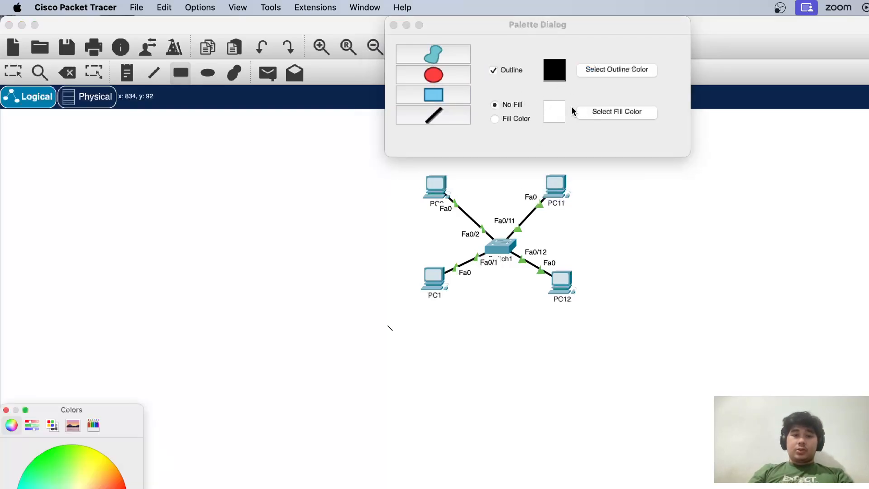
click(6, 409)
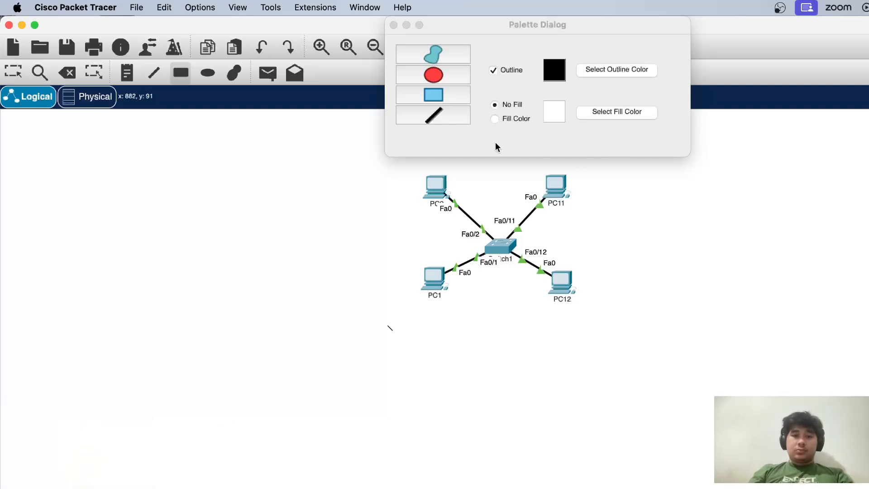
Try a wide rectangle around PC2 and PC1 that reaches across to the middle of Switch1
drag(362, 157, 506, 355)
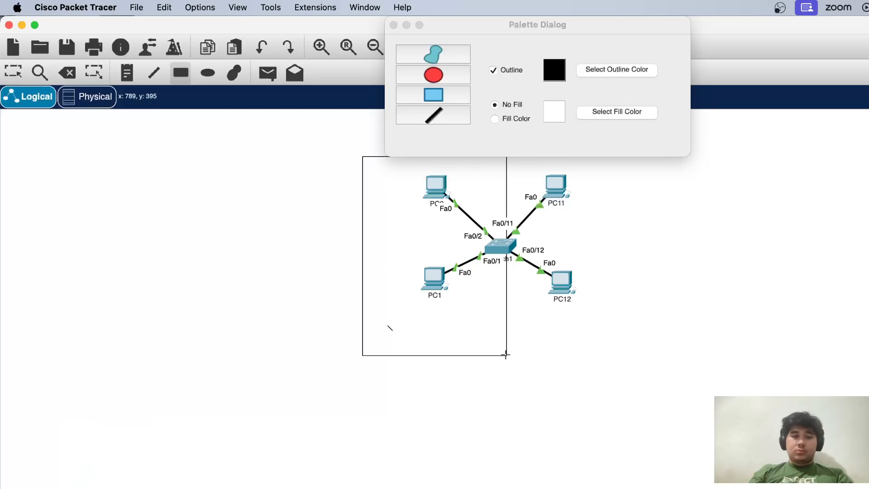
drag(485, 294, 460, 308)
key(super+z)
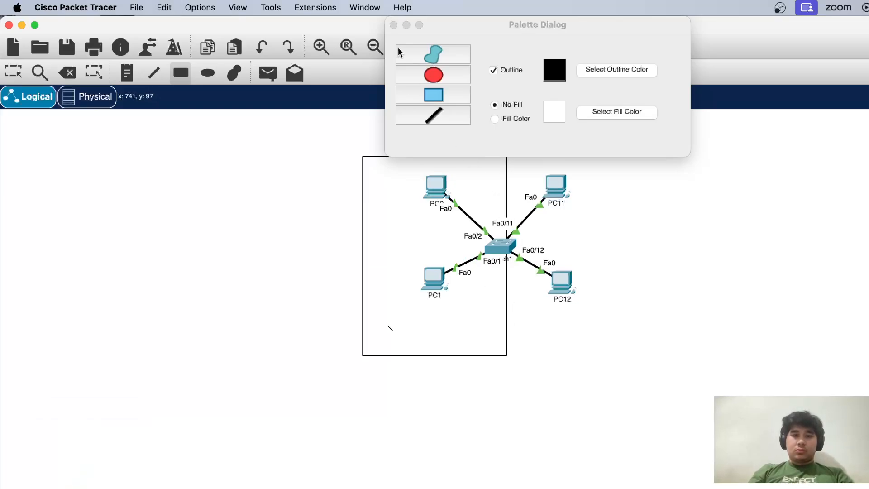
Dismiss the shape palette and draw an unfilled rectangle around PC11 and PC12
click(393, 24)
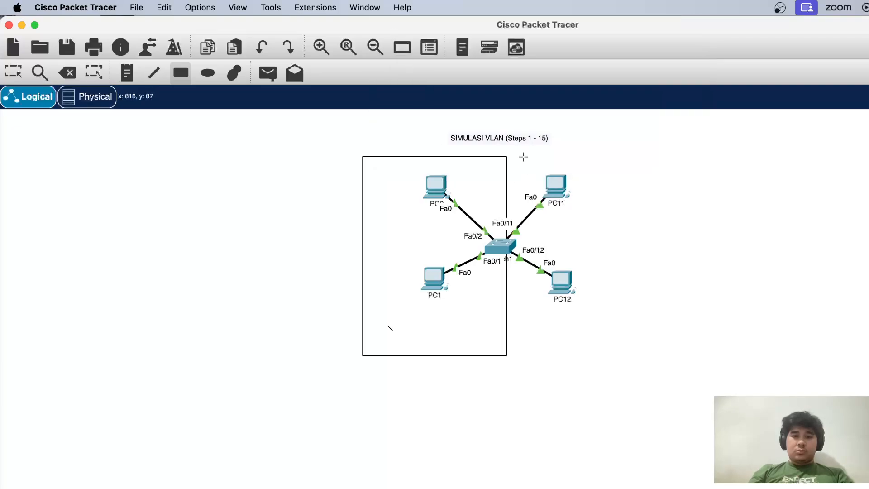
drag(524, 157, 594, 354)
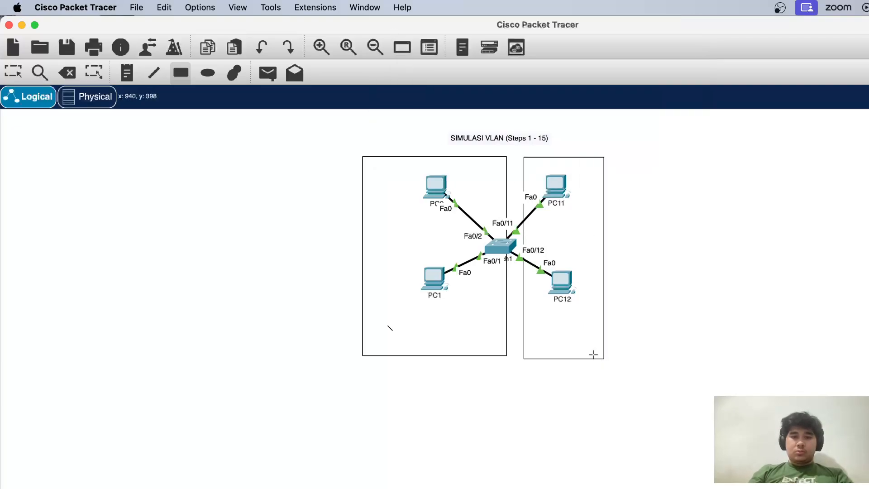
key(Escape)
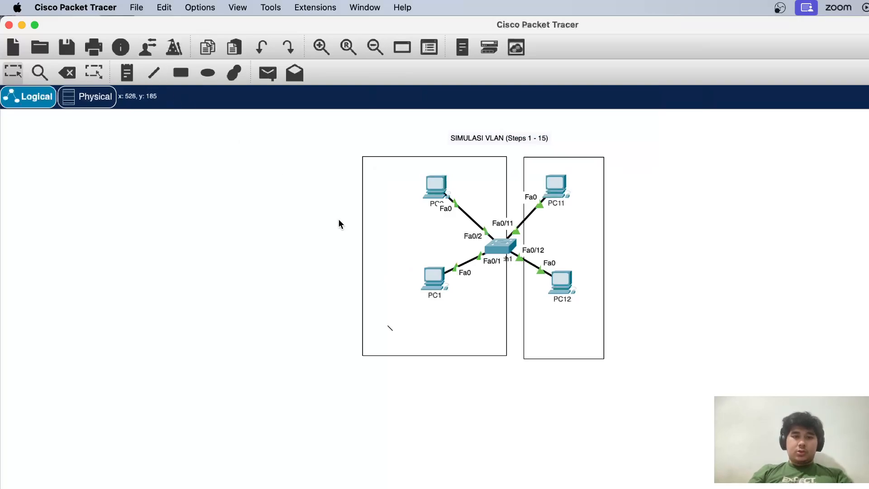
Delete the wide rectangle that surrounds PC2 and PC1 and crosses Switch1
click(362, 231)
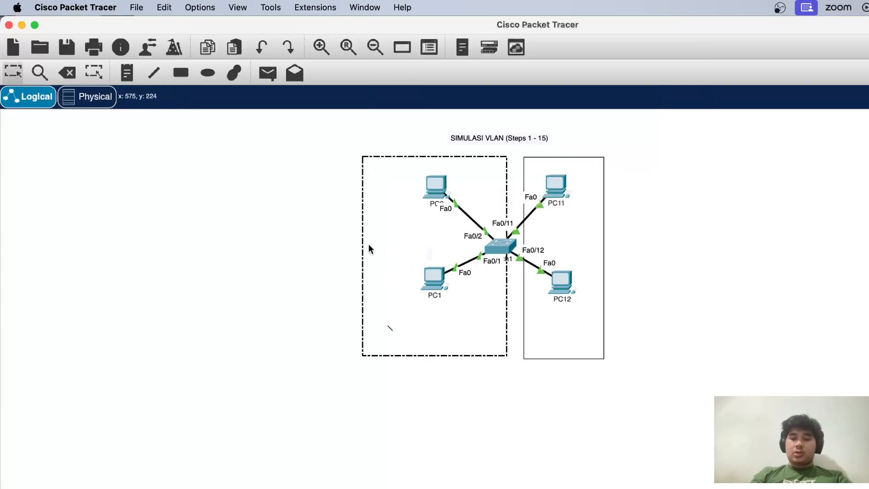
click(67, 72)
click(505, 345)
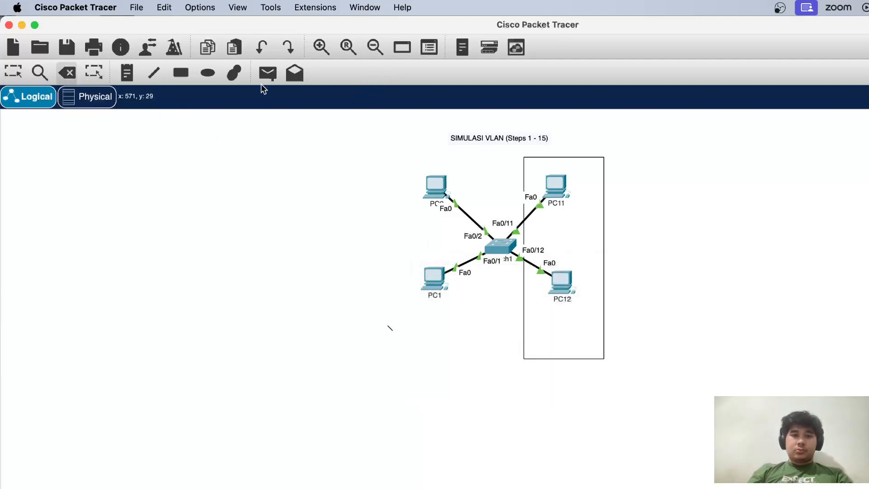
Draw a narrow unfilled rectangle around PC2 and PC1 only and nudge it up roughly level with the PC11 and PC12 rectangle
click(183, 72)
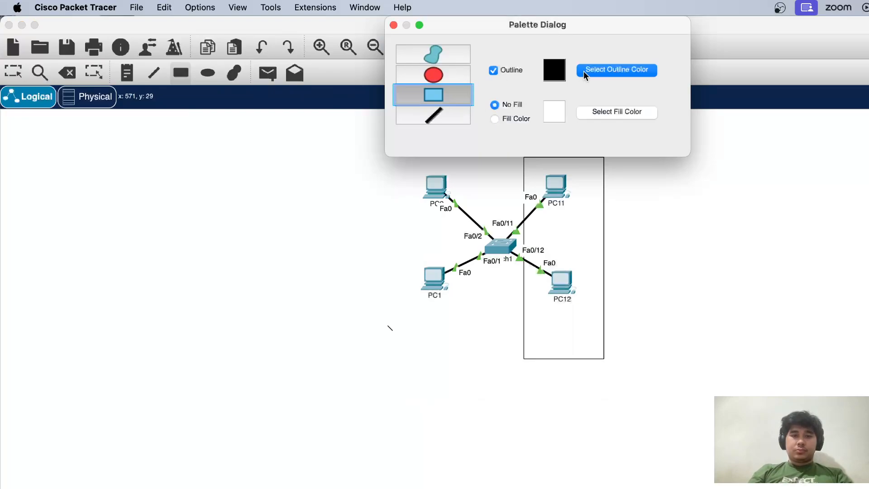
click(404, 162)
drag(404, 162, 473, 357)
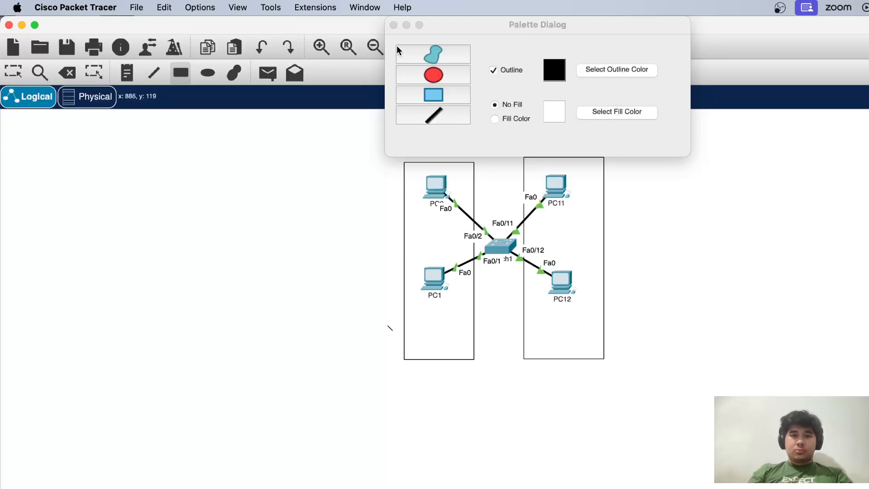
click(394, 25)
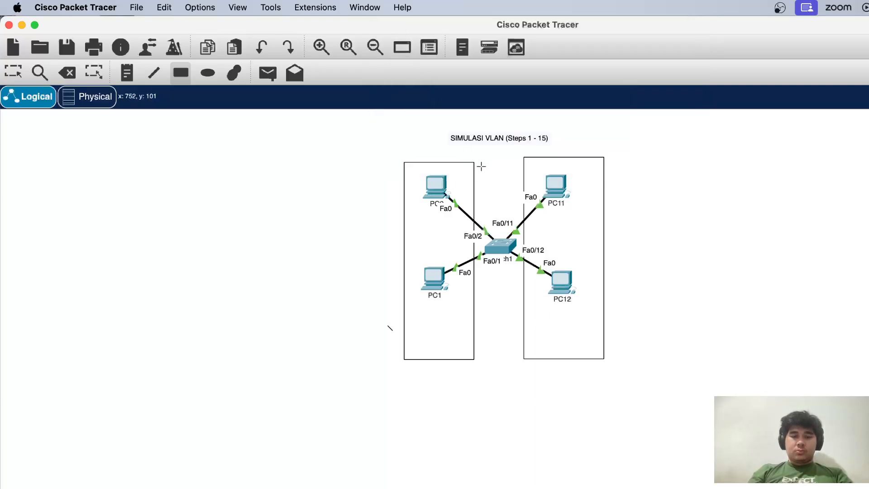
key(Escape)
drag(451, 163, 451, 159)
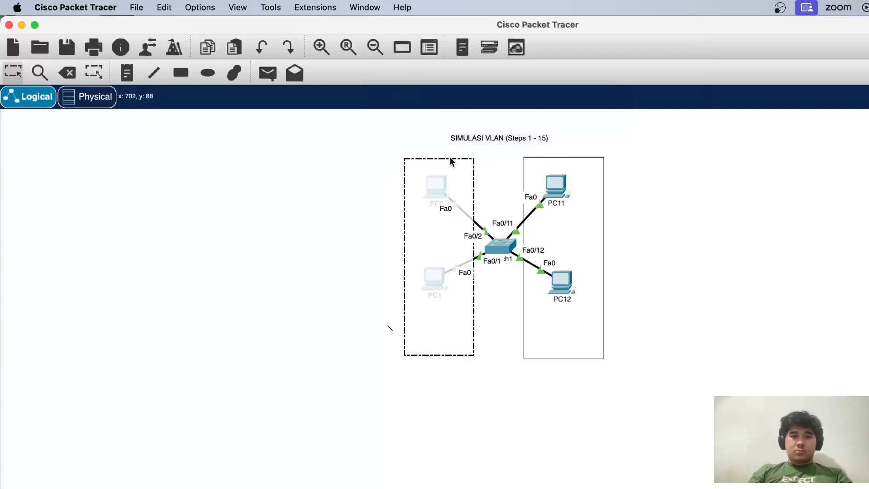
click(438, 360)
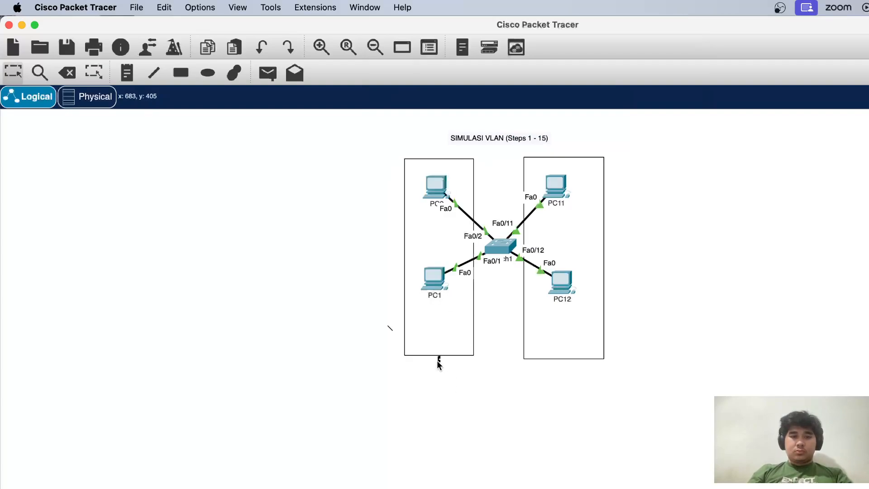
Add a VLAN 2 text note above PC2 inside the rectangle around PC2 and PC1
click(126, 73)
click(411, 168)
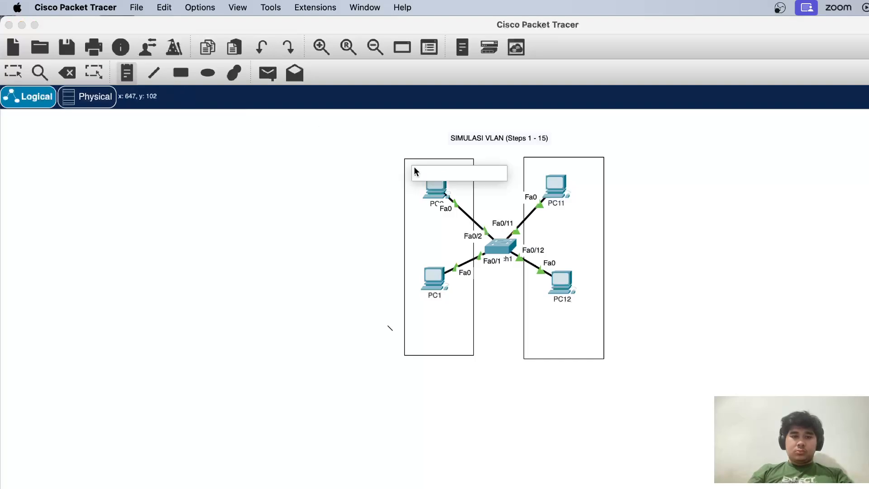
text(VLAN)
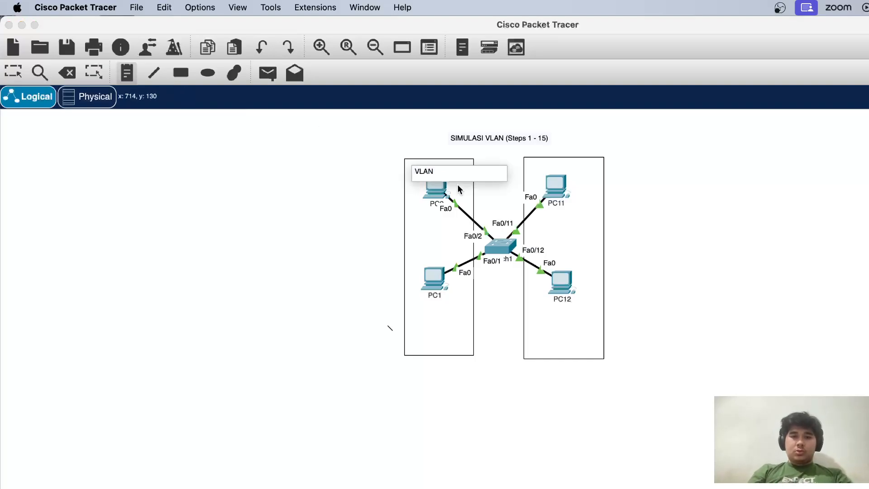
text( 2)
key(Return)
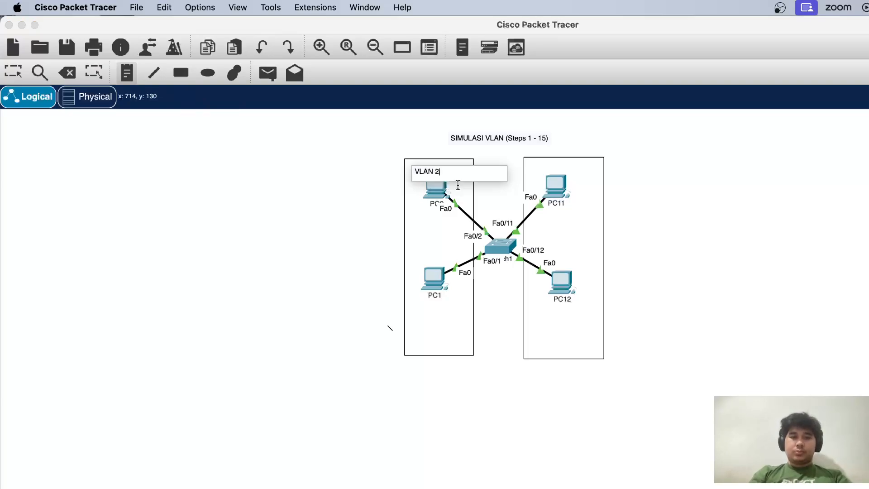
Add a VLAN 3 text note above PC11 inside the rectangle around PC11 and PC12
click(538, 164)
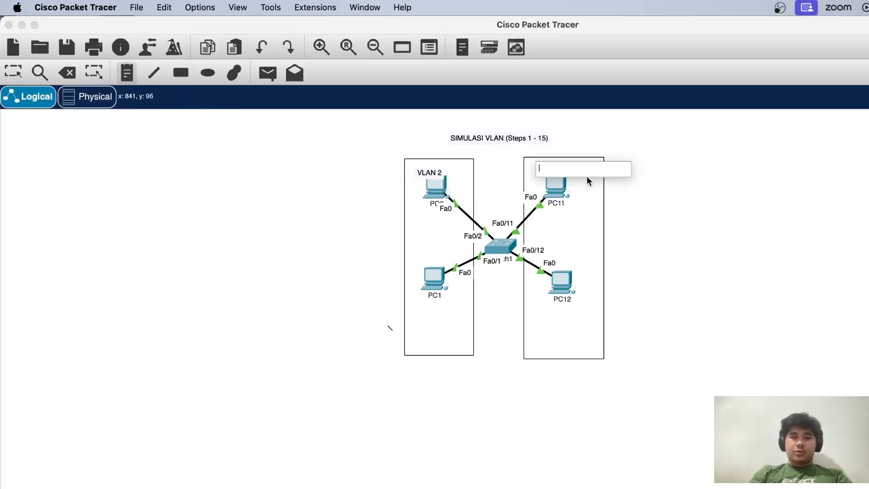
text(VLAN 3)
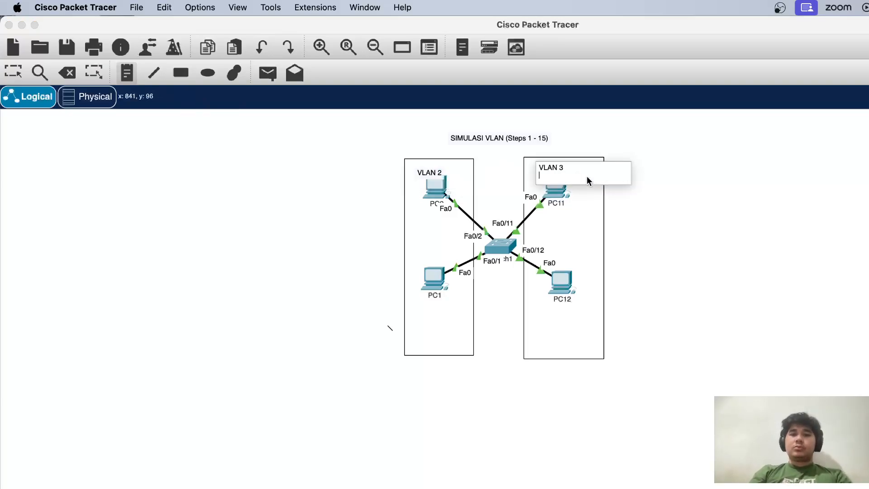
key(Escape)
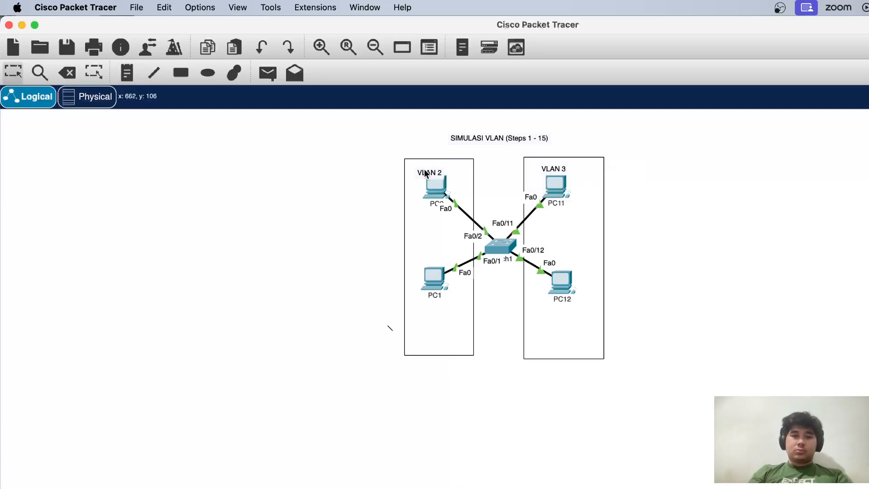
Move the VLAN 2 and VLAN 3 notes to the outer upper corners of their rectangles and nudge the VLAN 3 rectangle slightly up
drag(421, 166, 417, 166)
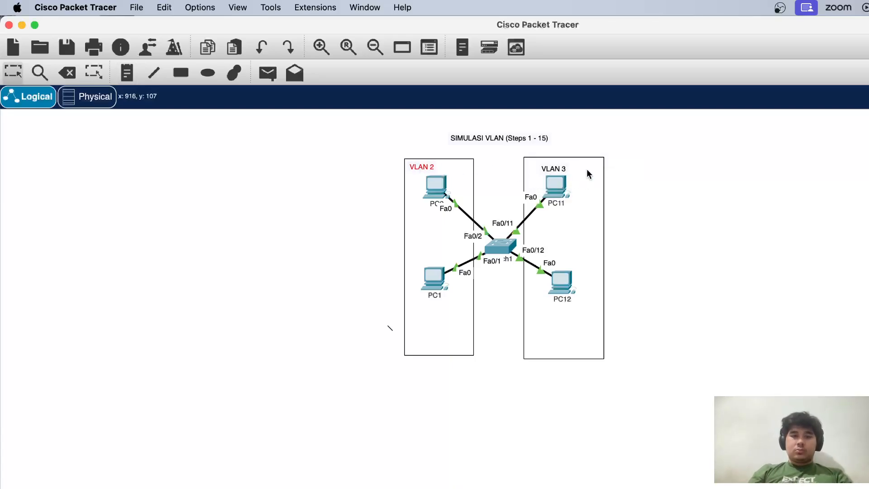
drag(566, 168, 596, 166)
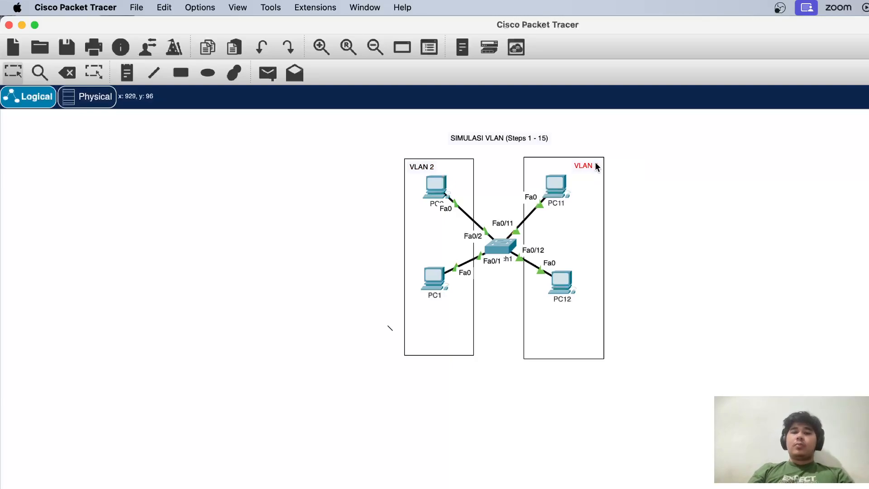
click(645, 169)
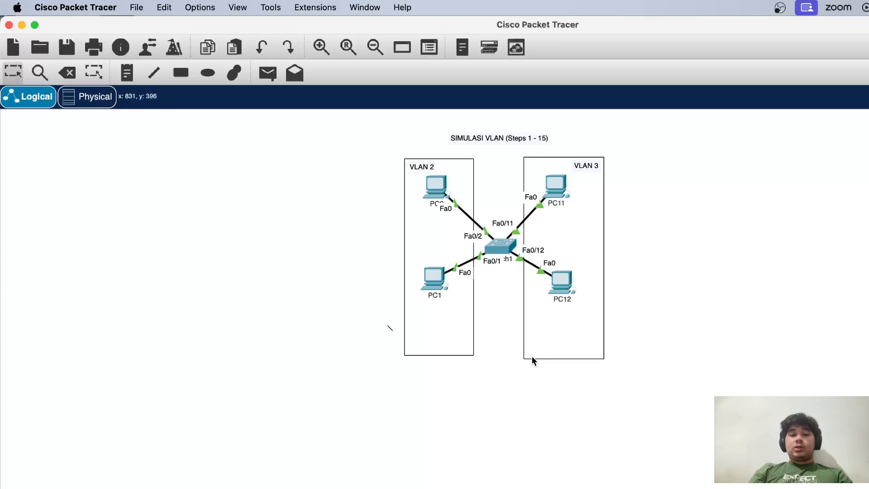
drag(531, 358, 534, 355)
click(489, 379)
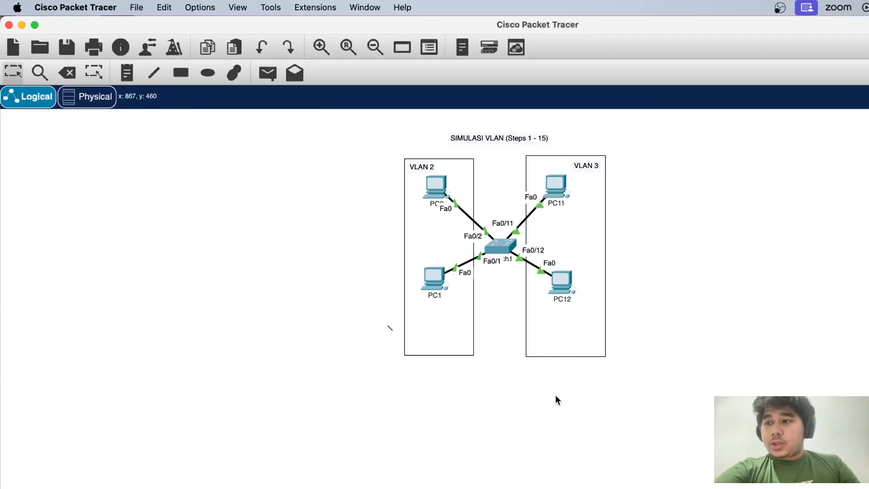
Ping 192.168.1.12 and 192.168.1.2 from PC1's command prompt, and close the PC1 window
click(436, 277)
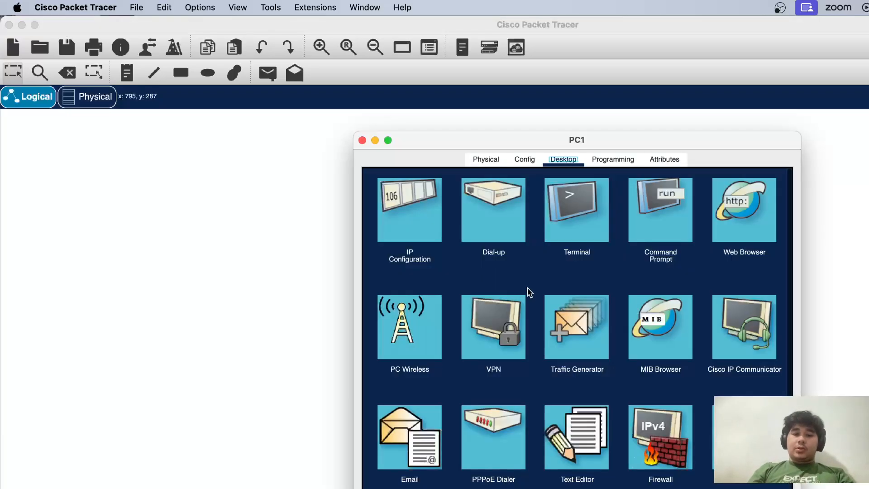
click(638, 231)
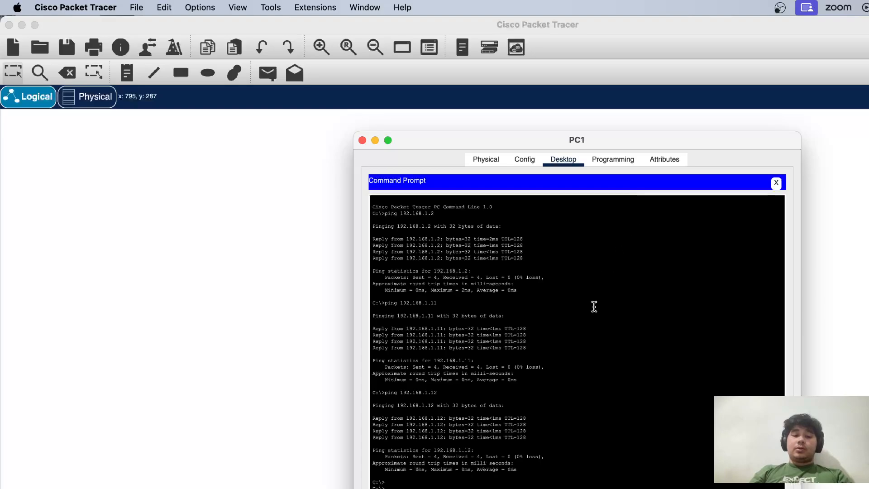
scroll(591, 330, down, 1)
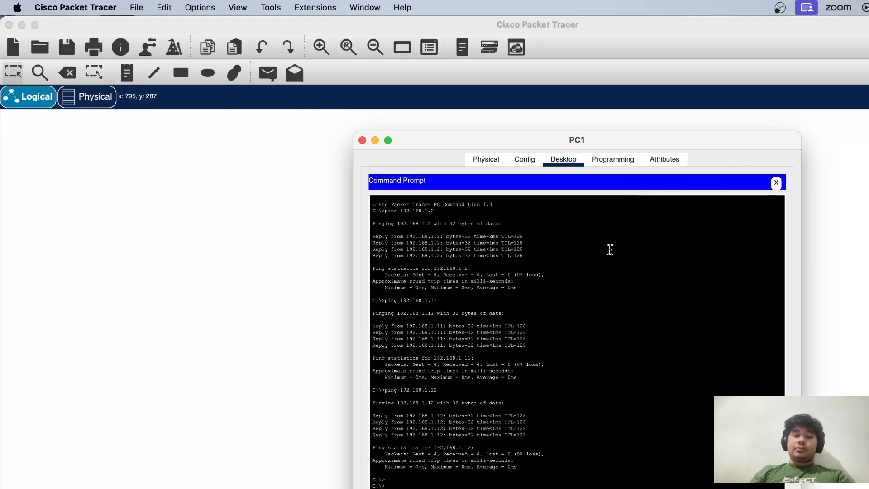
scroll(608, 297, down, 1)
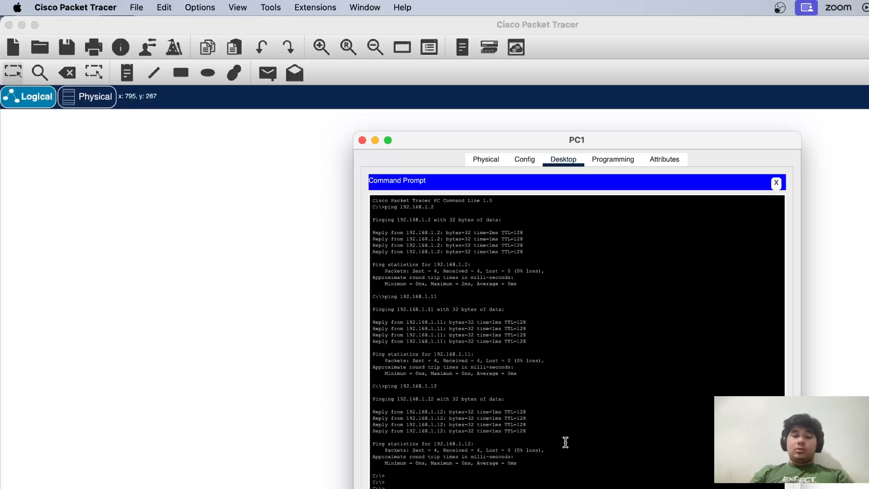
scroll(544, 473, down, 1)
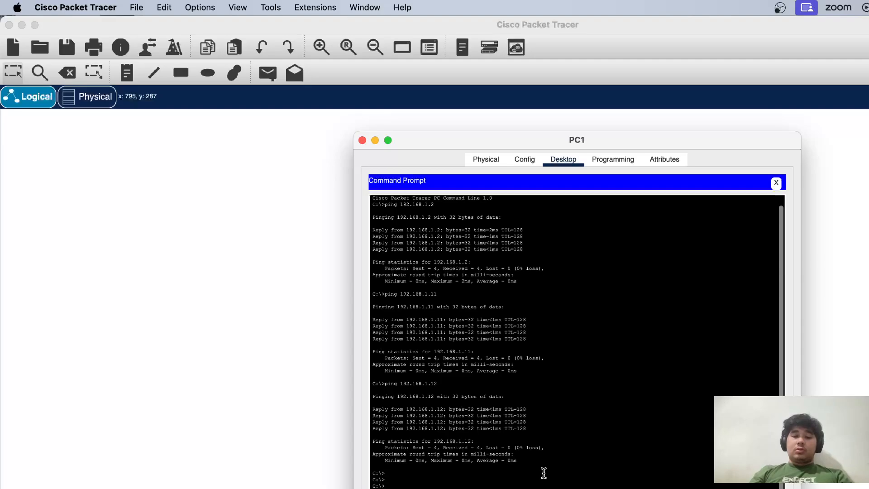
scroll(544, 473, down, 1)
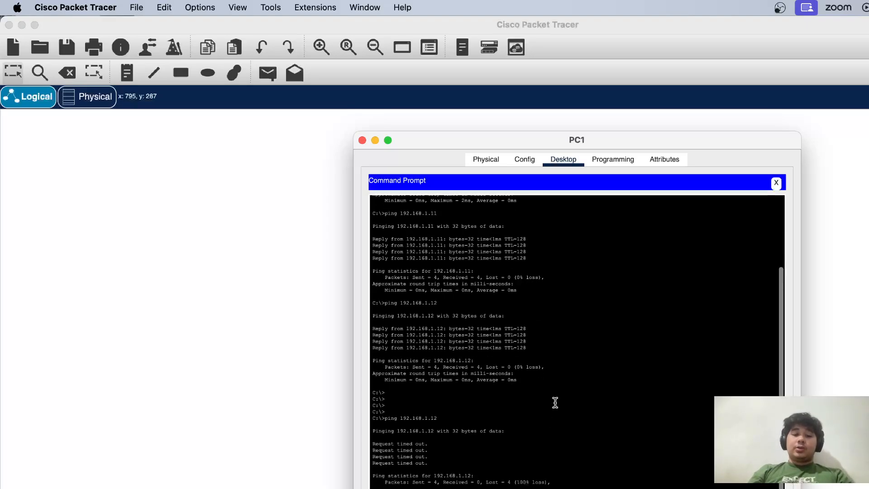
key(super+c)
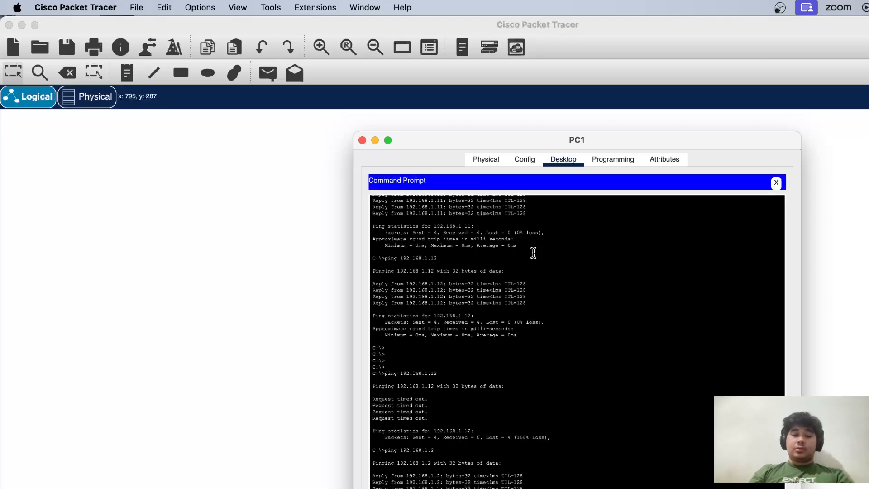
click(363, 140)
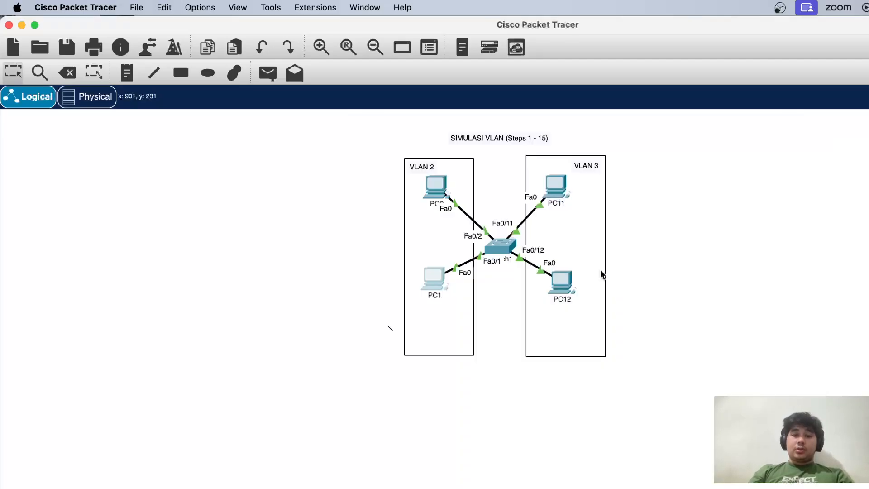
Ping 192.168.1.11 from PC12's command prompt
click(569, 280)
click(454, 249)
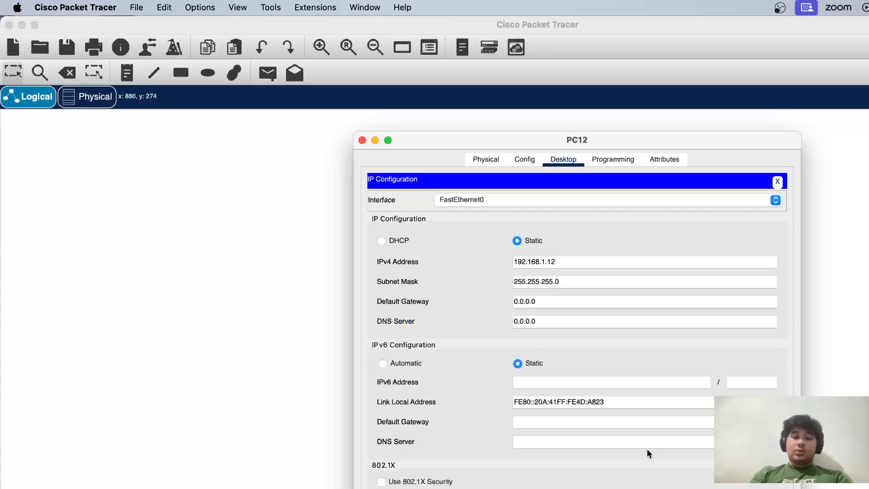
click(778, 182)
click(669, 222)
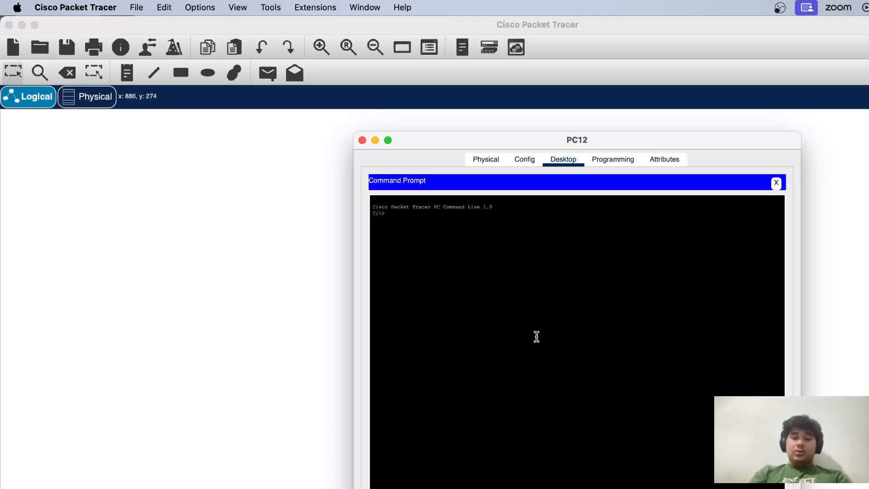
text(ping)
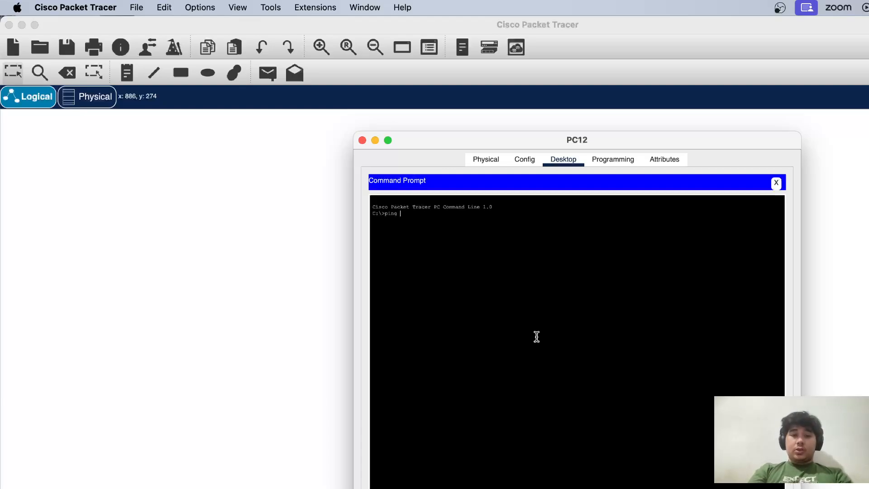
text( 192.1)
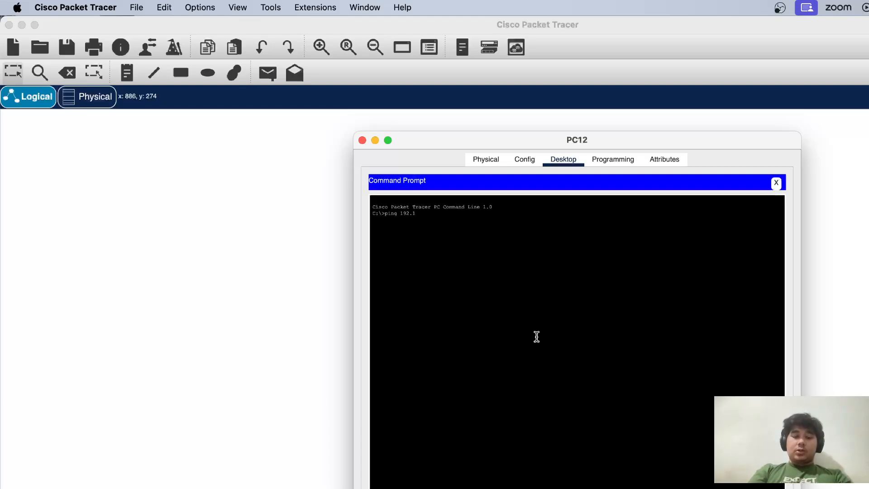
text(68.1)
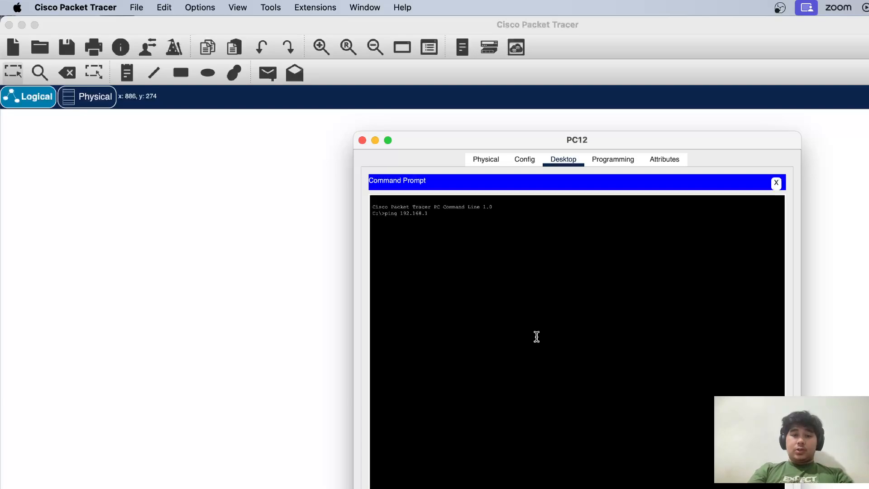
text(.11)
key(Return)
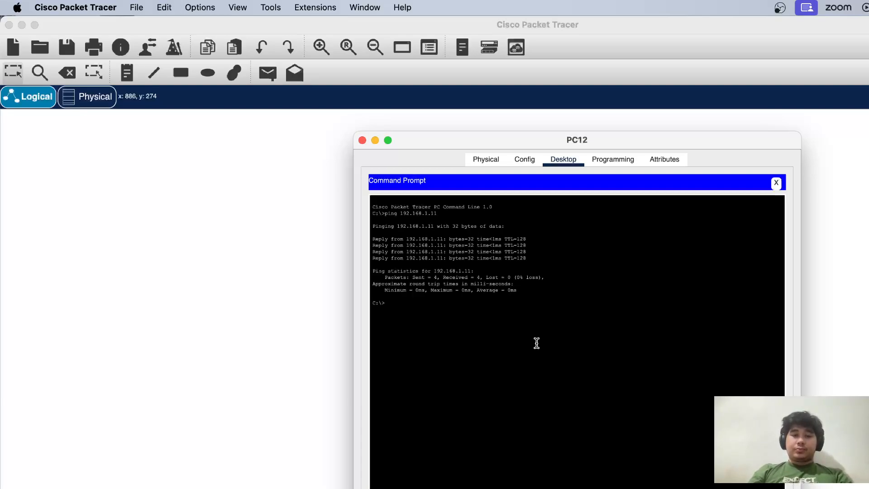
Ping 192.168.1.1 from PC12, reusing the previous command, and close the PC12 window
key(Up)
key(BackSpace)
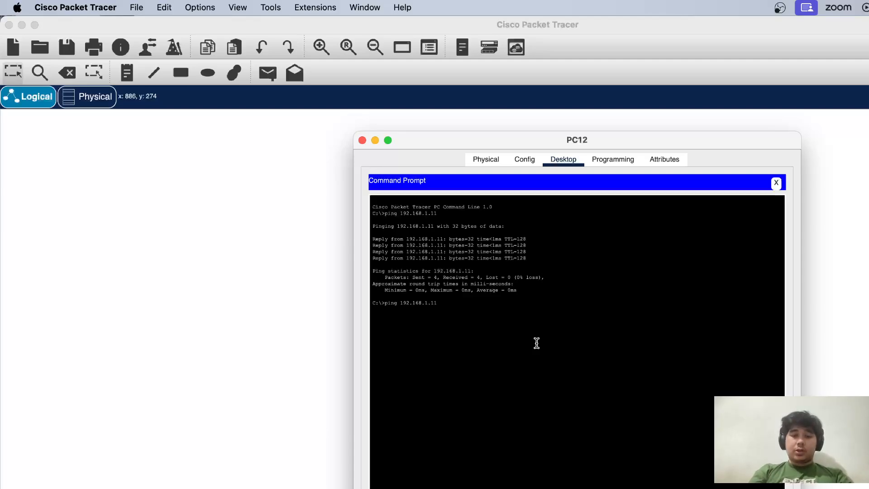
key(BackSpace)
key(BackSpace)
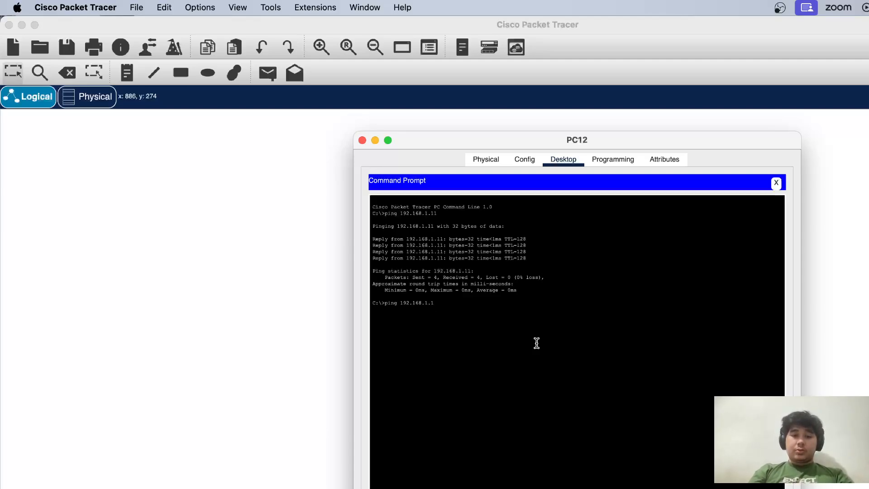
key(Return)
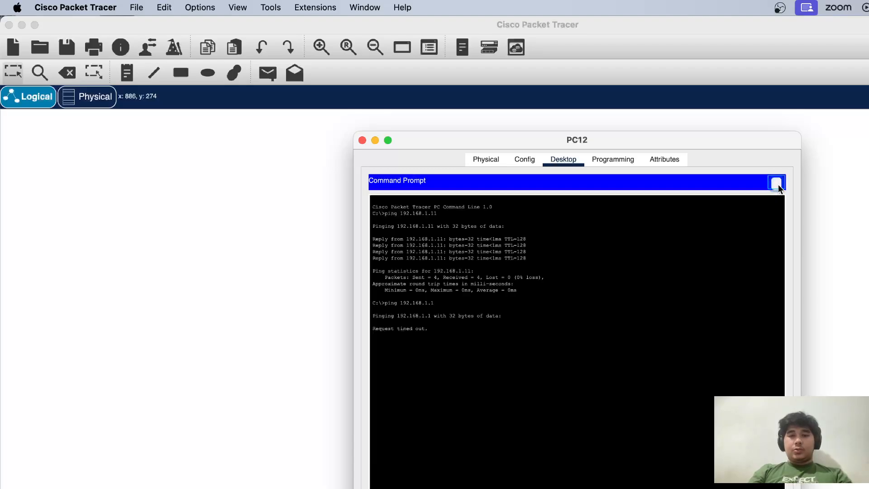
click(777, 183)
click(362, 141)
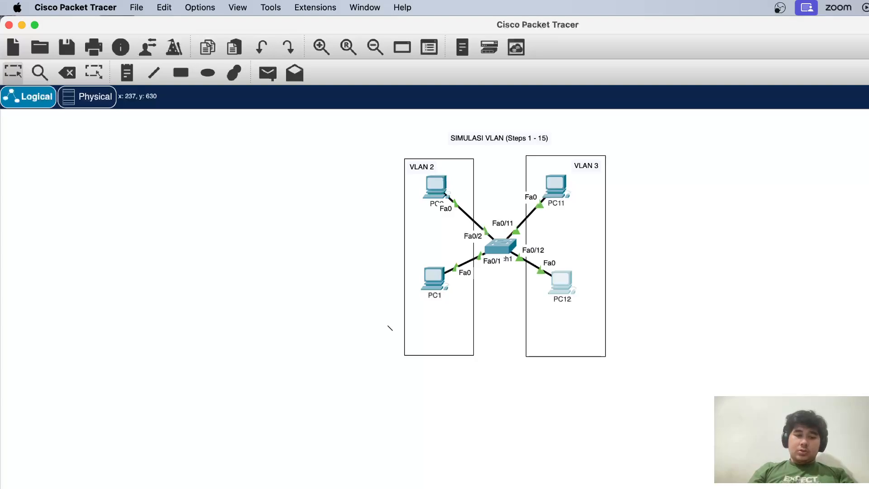
Add a second switch below the existing network, with two PCs stacked on each side of it
click(494, 398)
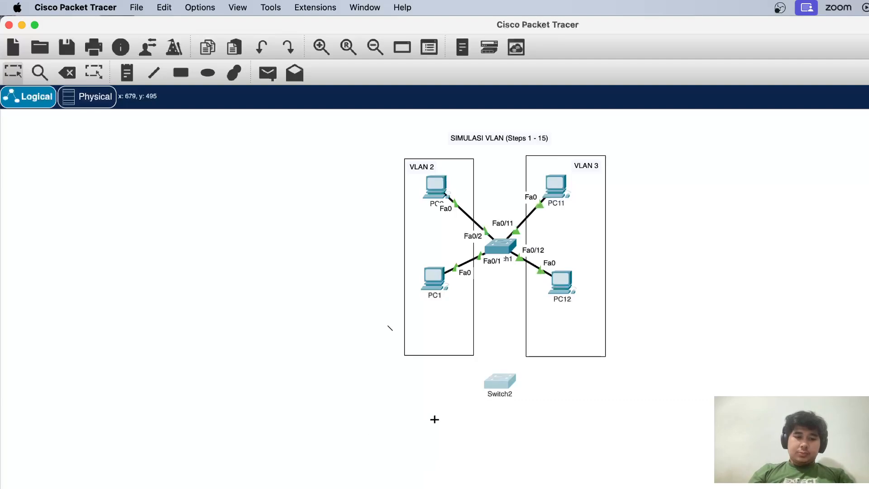
click(427, 425)
click(429, 387)
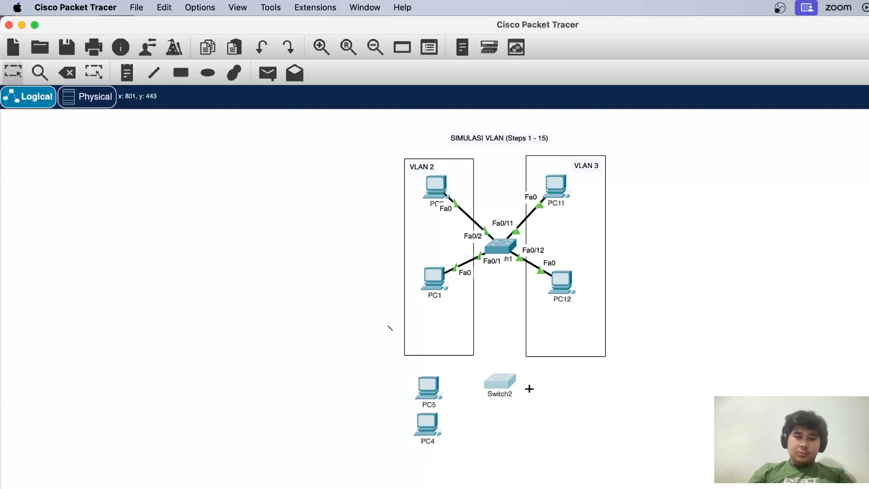
click(563, 394)
click(562, 428)
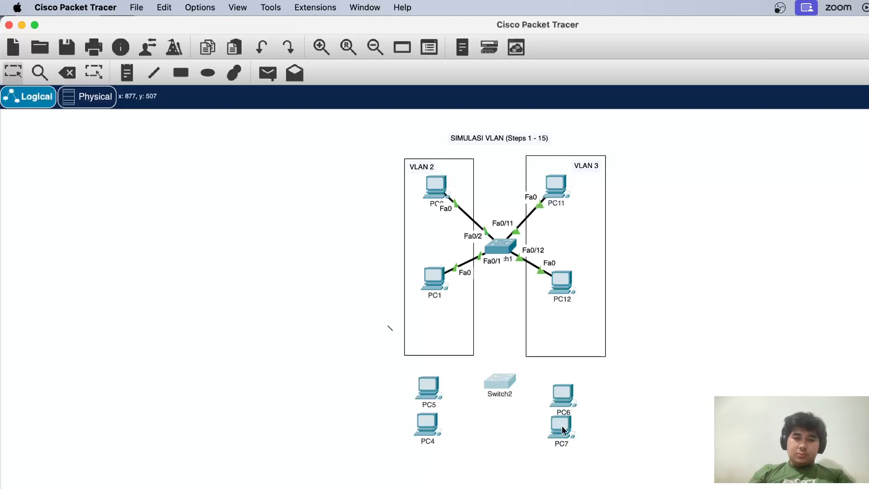
Rename the new PCs beside the second switch under VLAN 3 as PC13 for the upper one and PC14 for the lower one
click(564, 413)
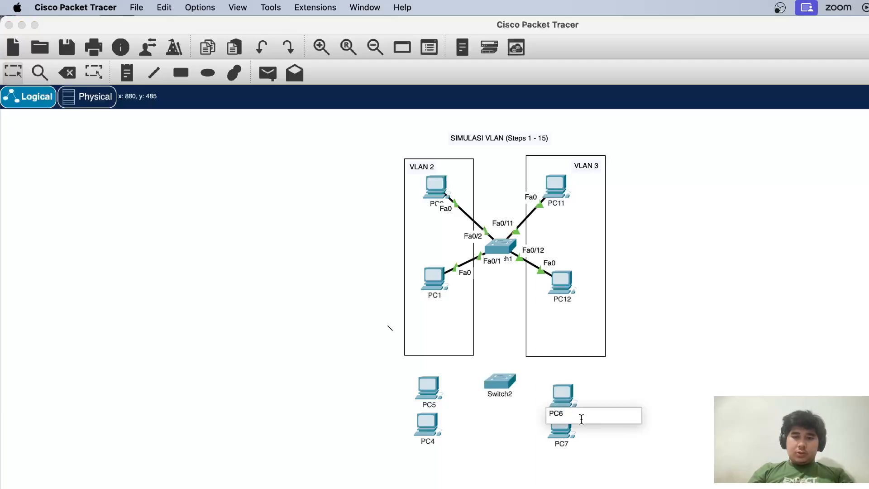
key(BackSpace)
text(13)
key(Return)
click(564, 437)
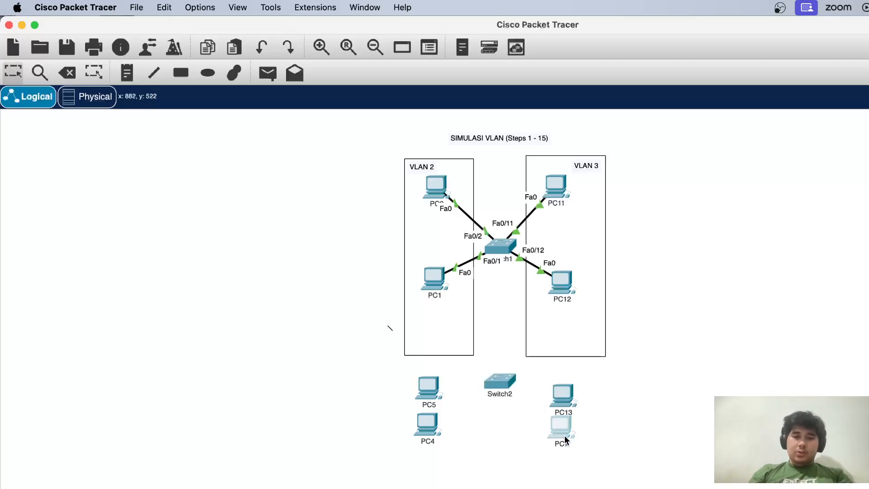
click(363, 140)
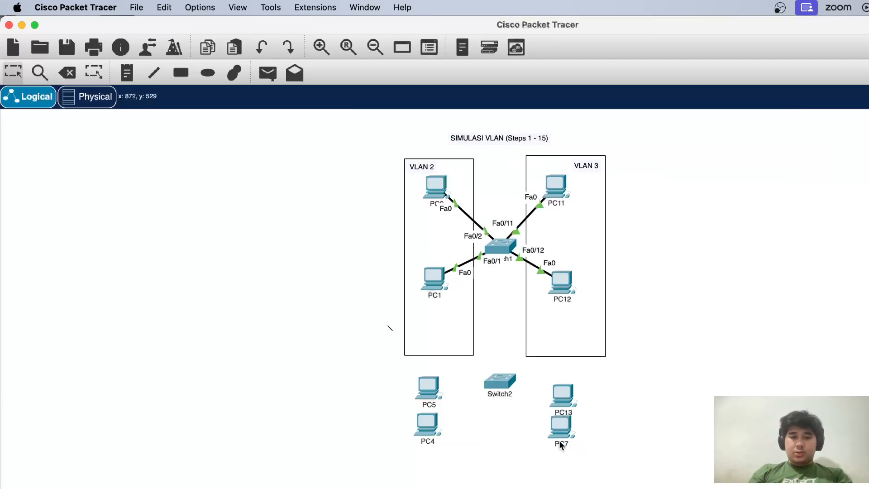
click(560, 442)
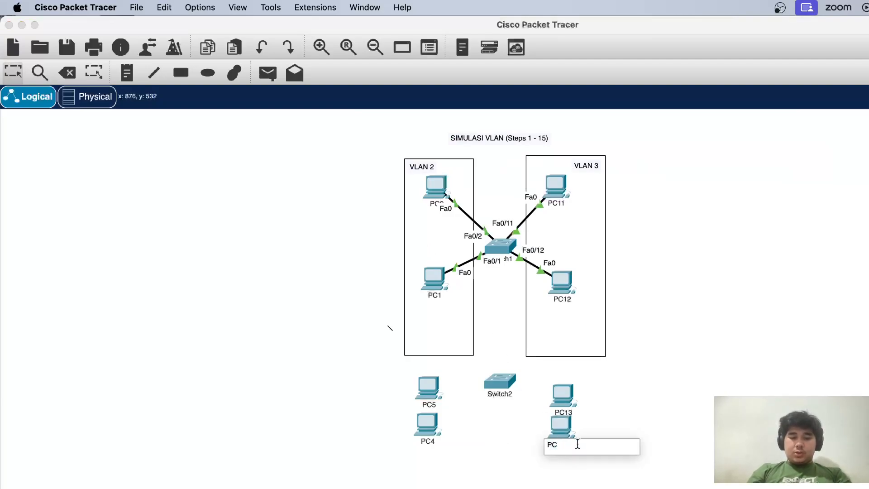
text(14)
key(Return)
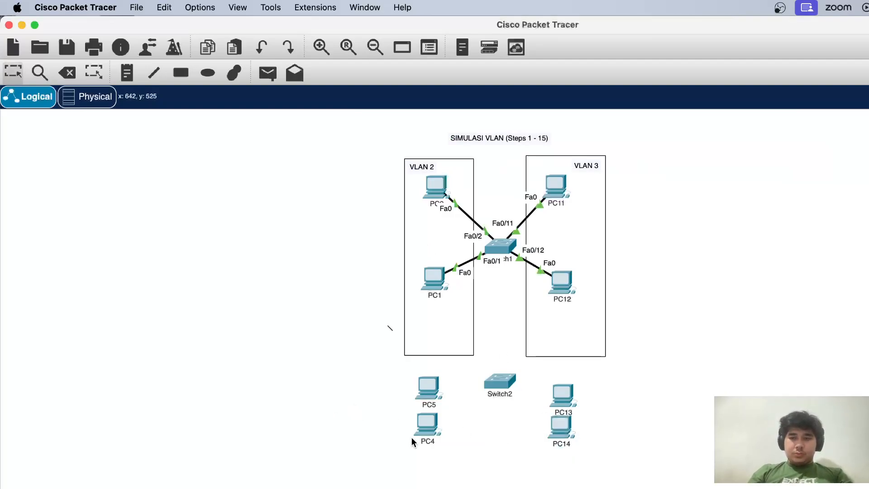
Rename the new PC directly above PC4 as PC3
click(433, 405)
key(Return)
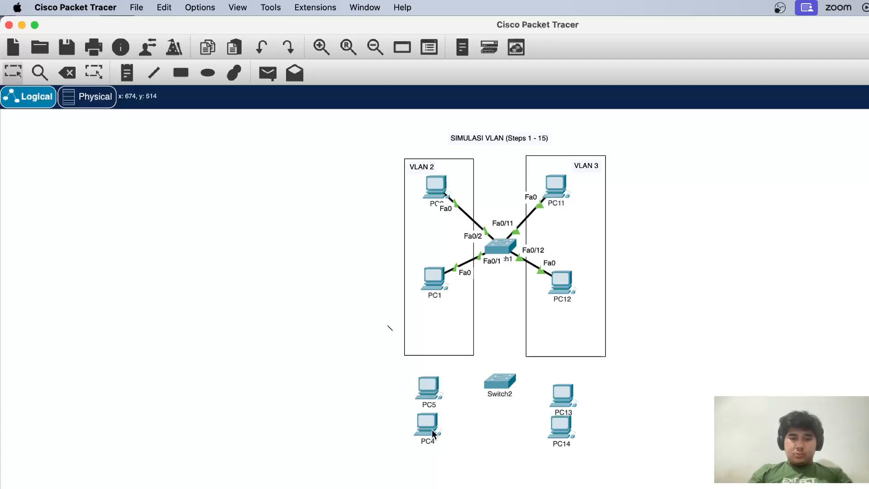
click(433, 398)
key(Escape)
click(433, 404)
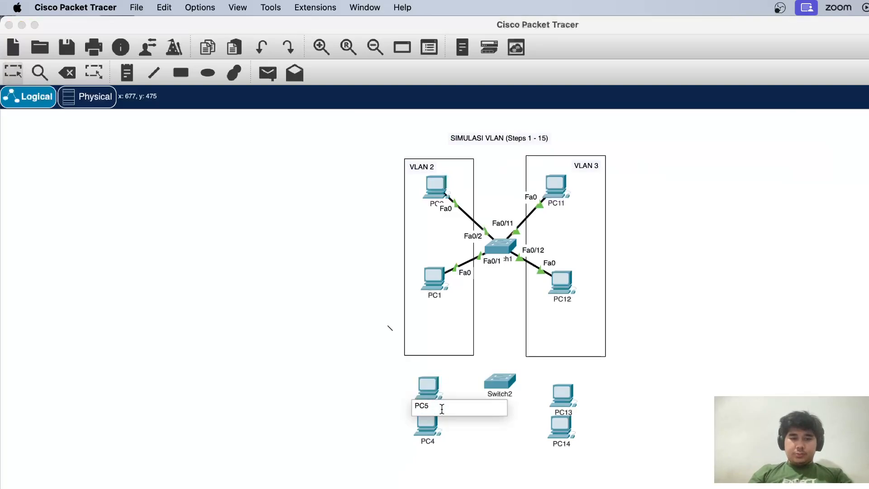
text(3)
key(Return)
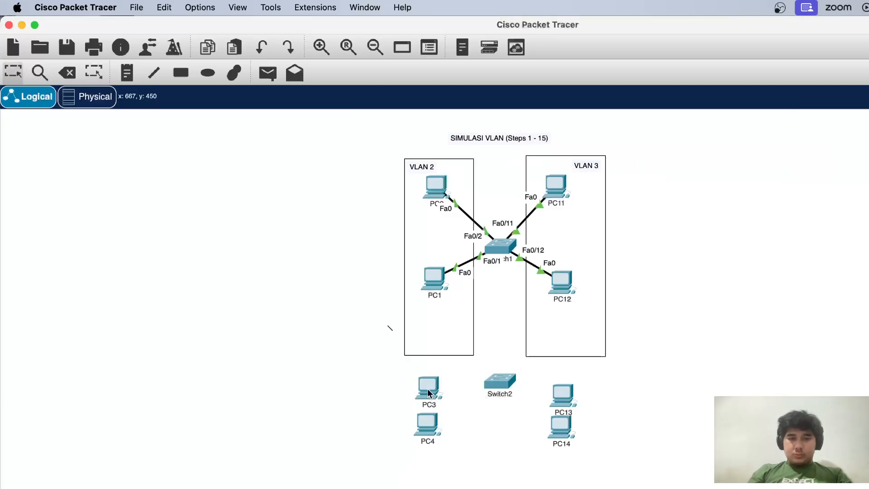
Spread PC3 and PC4 apart vertically, likewise PC13 and PC14, and lower Switch2 to sit midway between the two pairs
mouse_move(428, 389)
mouse_down()
mouse_move(457, 471)
mouse_move(427, 379)
mouse_up()
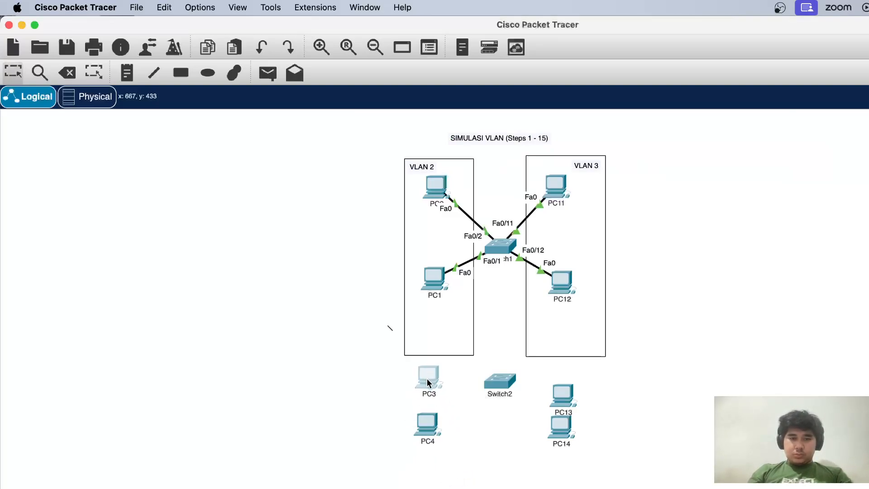
click(430, 428)
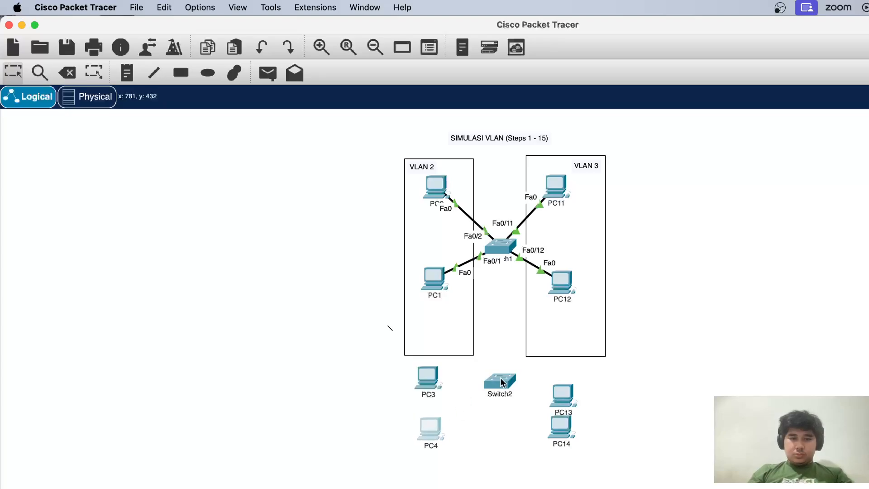
drag(501, 380, 504, 389)
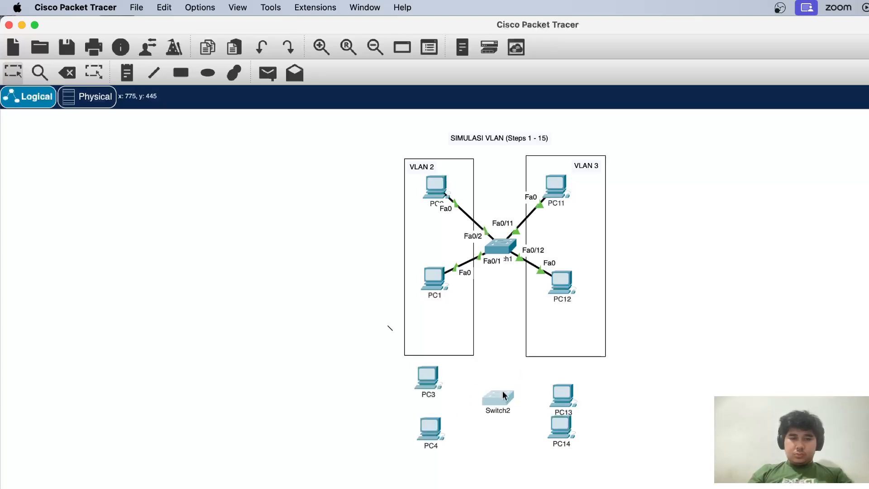
drag(568, 399, 577, 395)
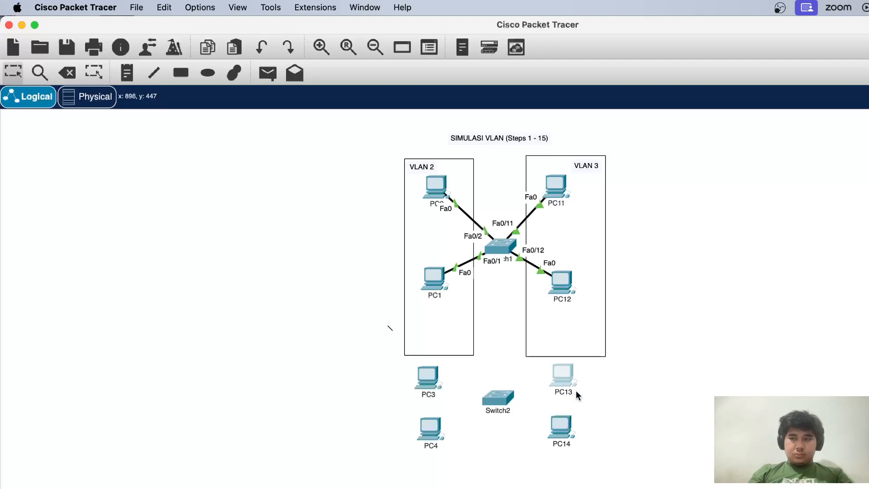
click(572, 432)
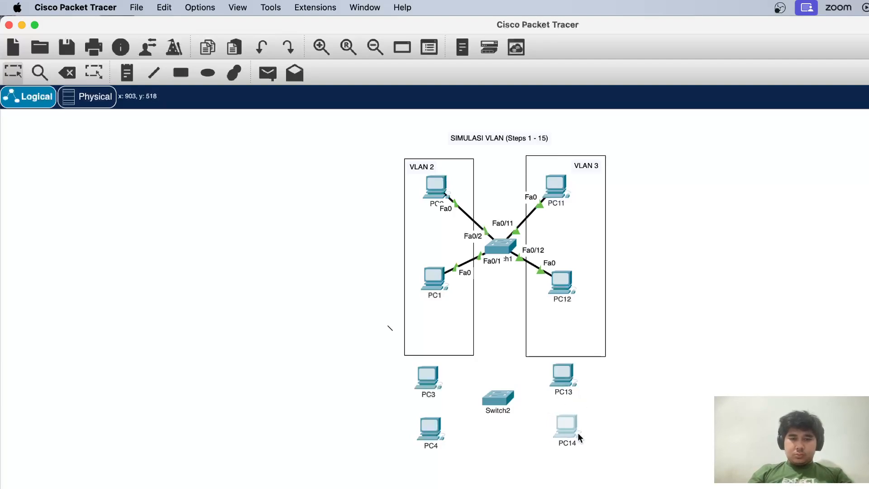
Delete the two rectangles that frame the VLAN 2 and VLAN 3 groups around the upper switch
click(471, 356)
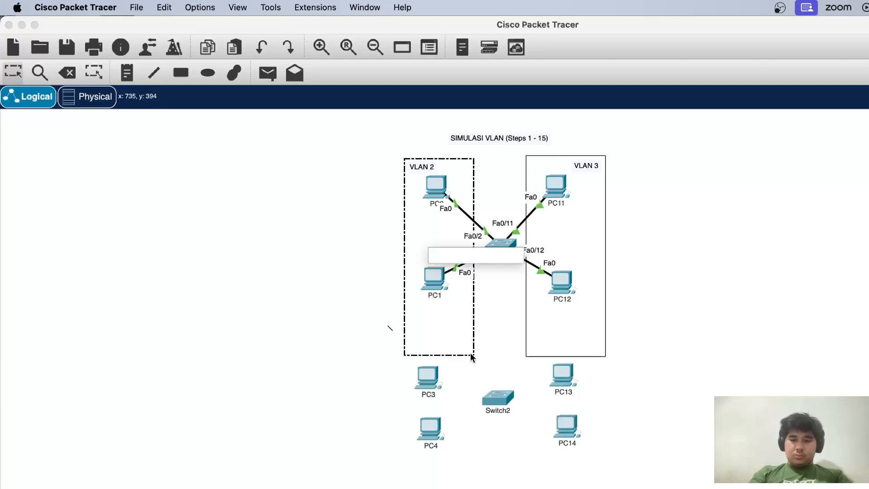
click(67, 72)
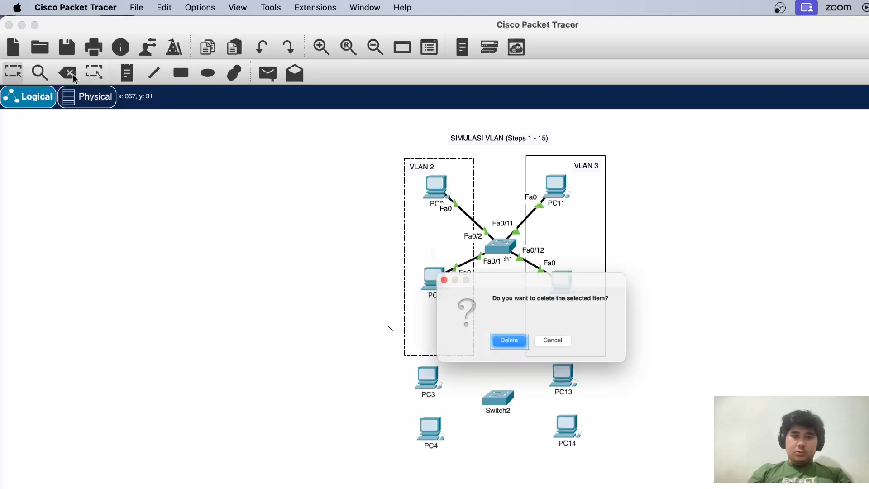
click(515, 345)
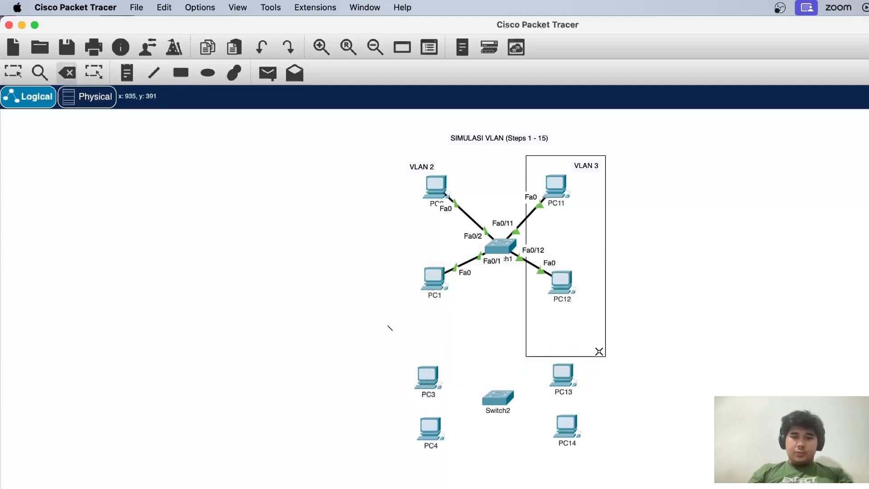
click(599, 351)
click(517, 348)
key(Escape)
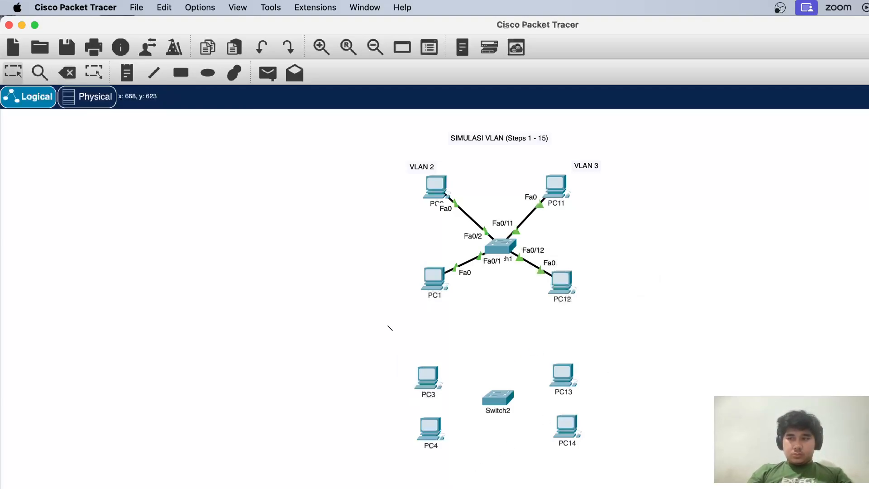
Cable Switch2's FastEthernet0/1 to PC4 and its FastEthernet0/2 to PC3, using FastEthernet0 on each PC
click(493, 404)
key(Escape)
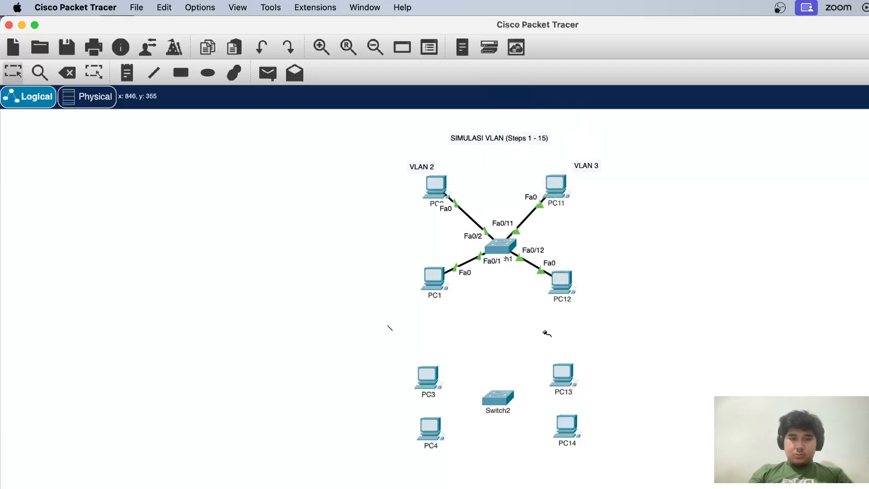
click(508, 397)
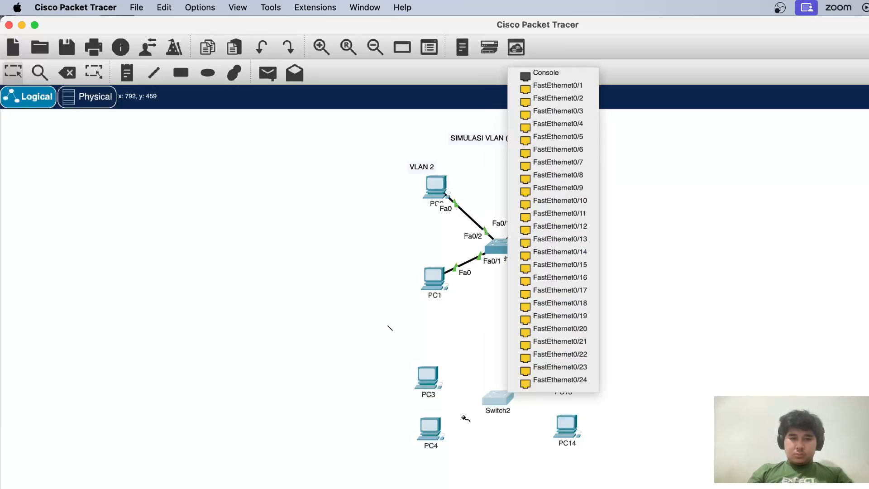
click(549, 86)
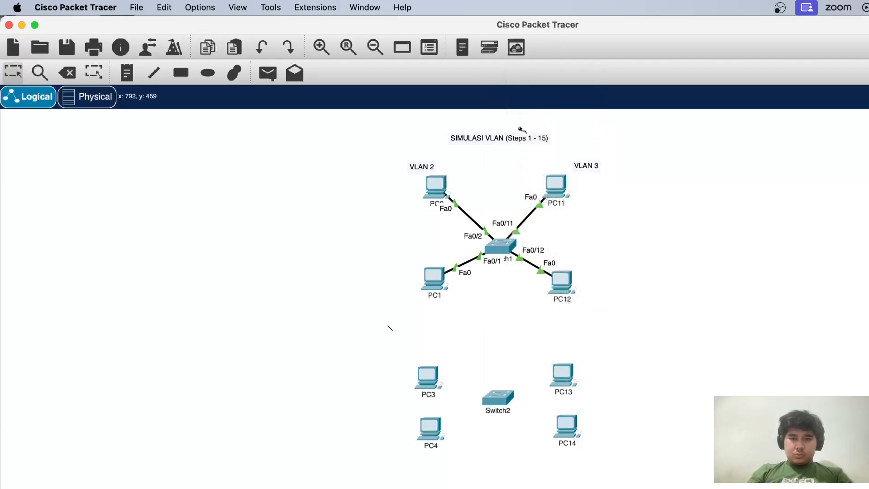
click(432, 439)
click(471, 475)
click(498, 398)
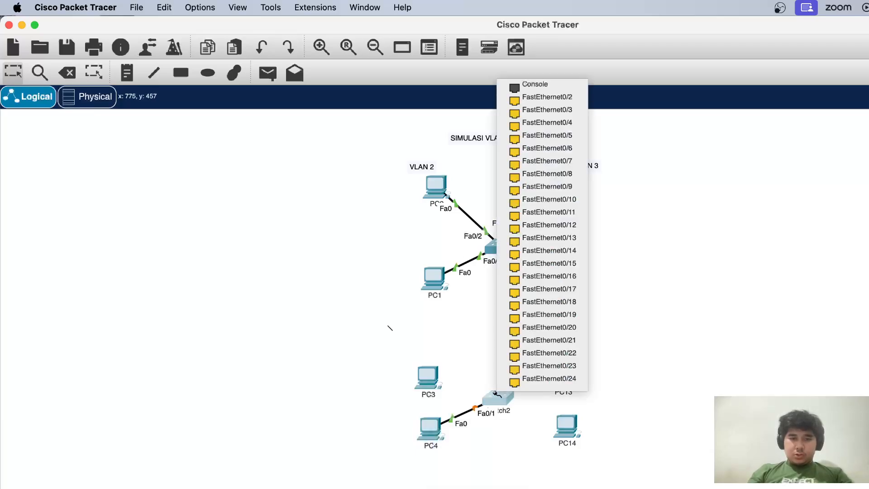
click(545, 103)
click(430, 378)
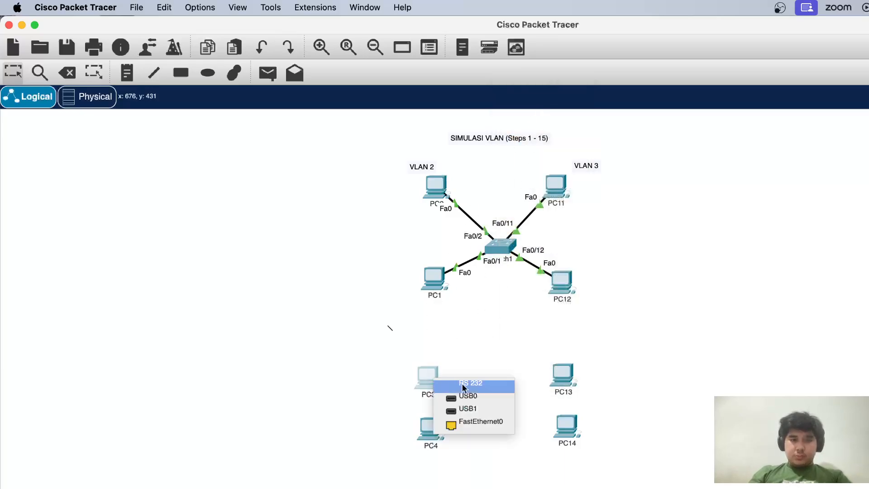
click(486, 428)
Cable Switch2's FastEthernet0/11 to PC13 and its FastEthernet0/12 to PC14, using FastEthernet0 on each PC
click(508, 399)
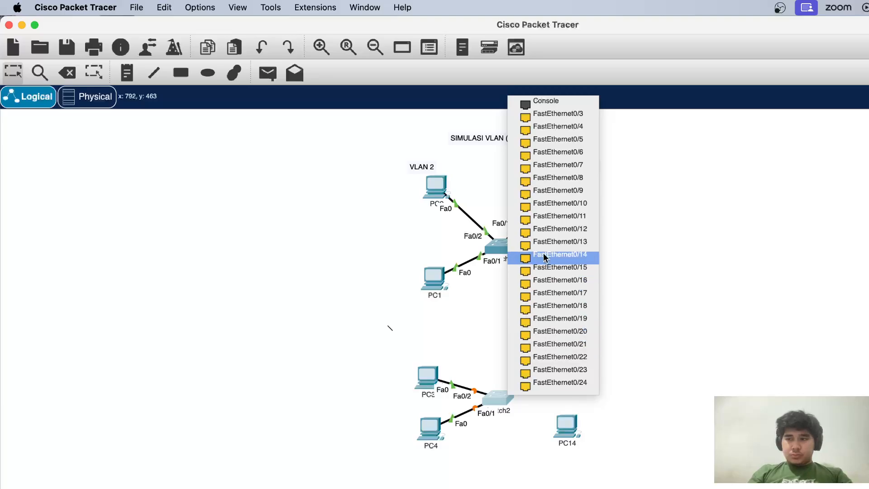
click(566, 216)
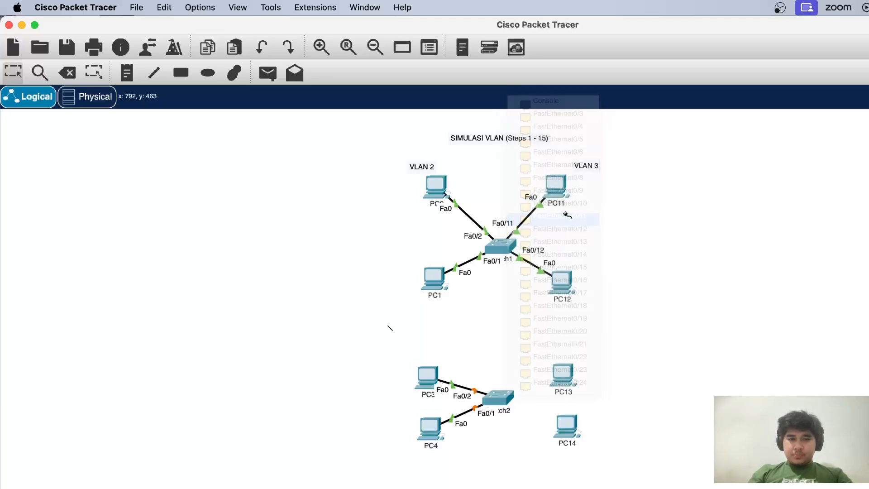
click(569, 375)
click(604, 421)
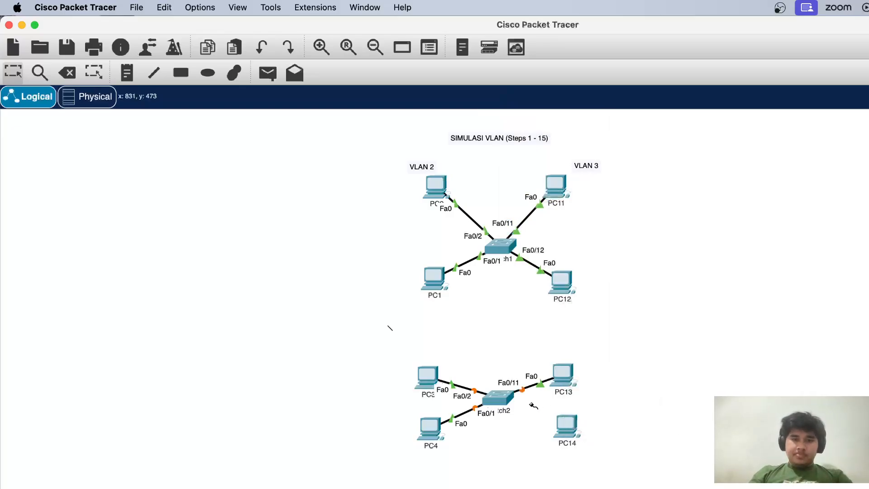
click(508, 399)
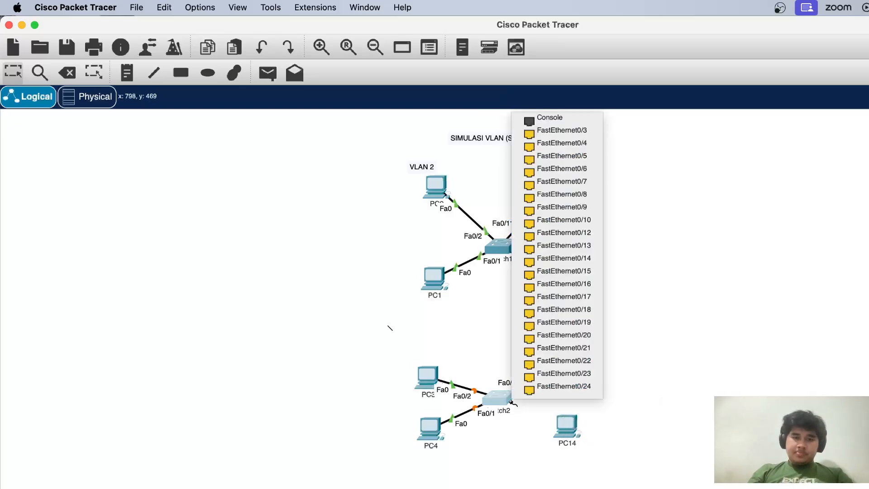
click(586, 236)
click(560, 428)
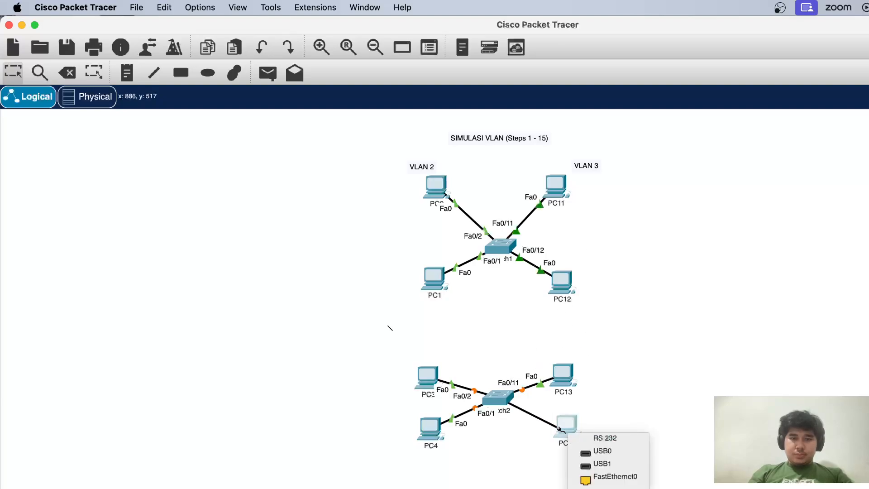
click(612, 476)
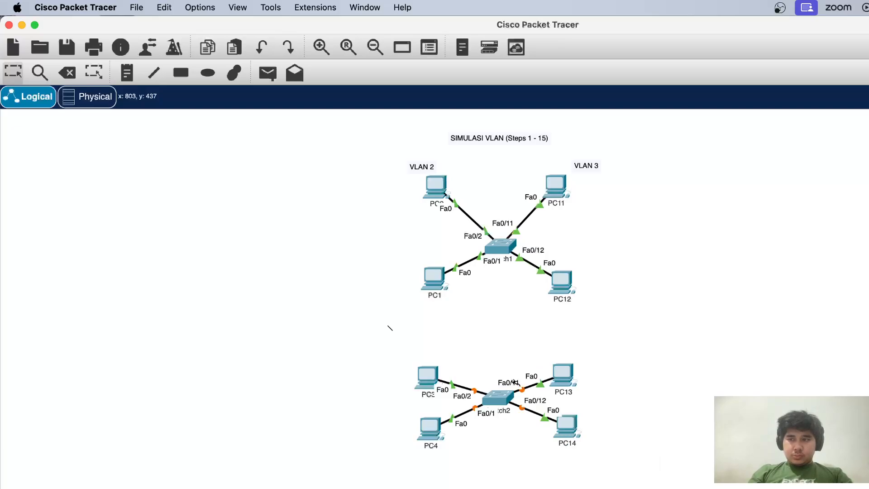
Link the two switches by cabling FastEthernet0/24 on Switch2 to FastEthernet0/24 on Switch1
click(502, 395)
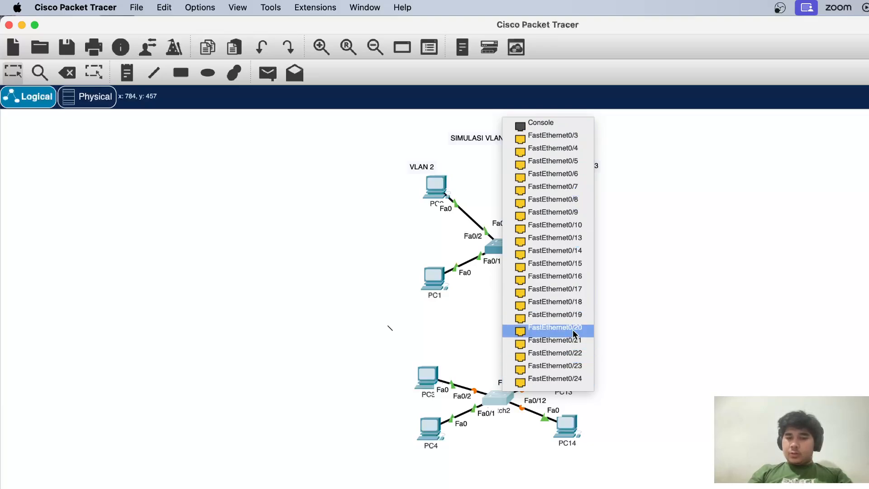
click(571, 380)
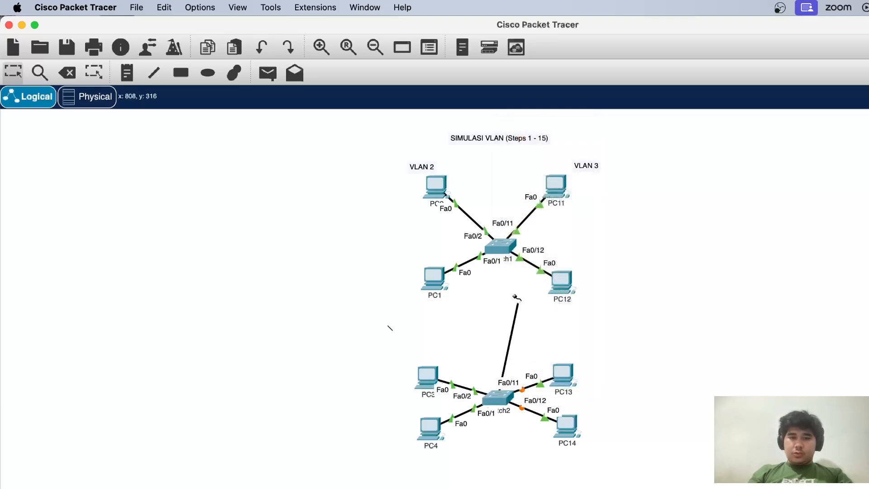
click(498, 245)
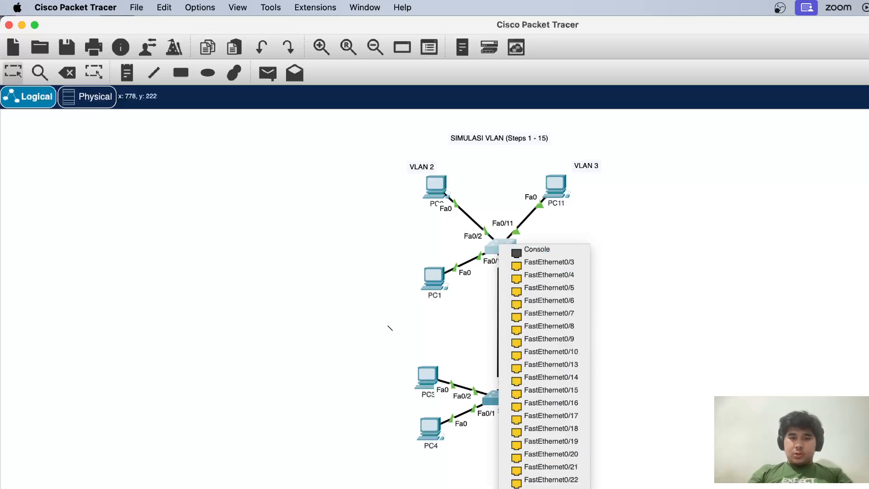
click(548, 488)
Nudge Switch2 and Switch1 so that the cable between them runs nearly vertically
click(496, 398)
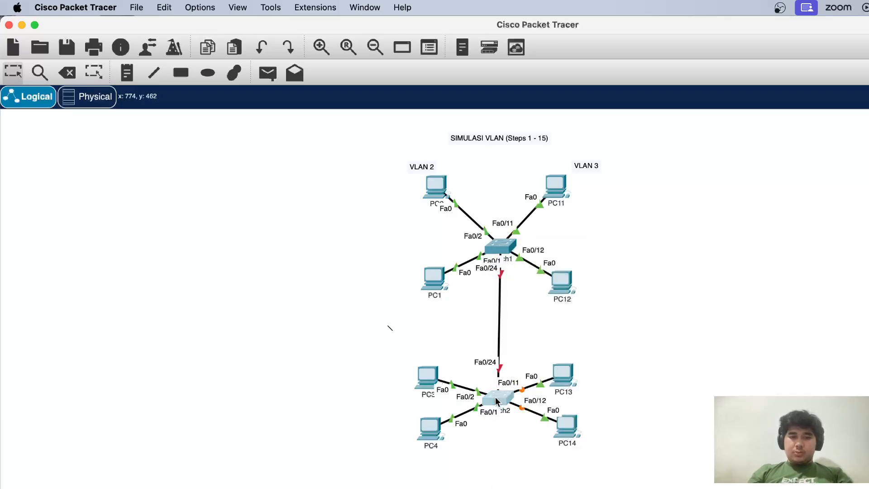
drag(496, 397, 497, 387)
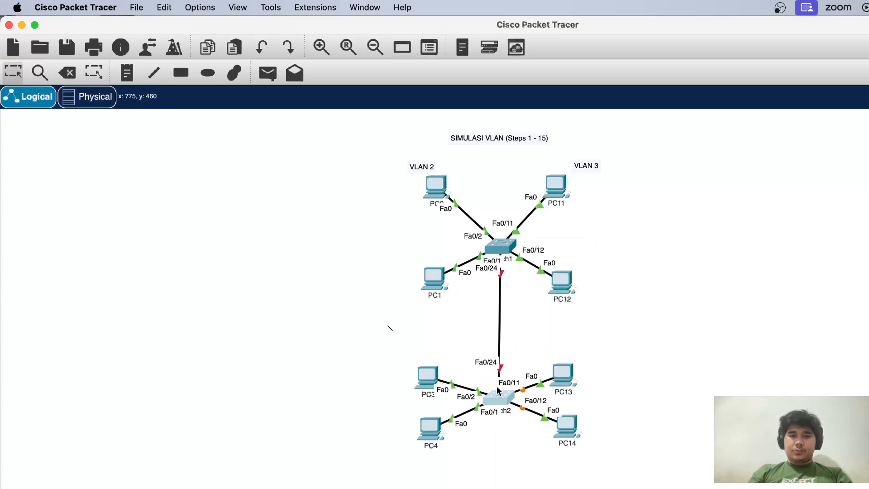
drag(501, 252, 498, 252)
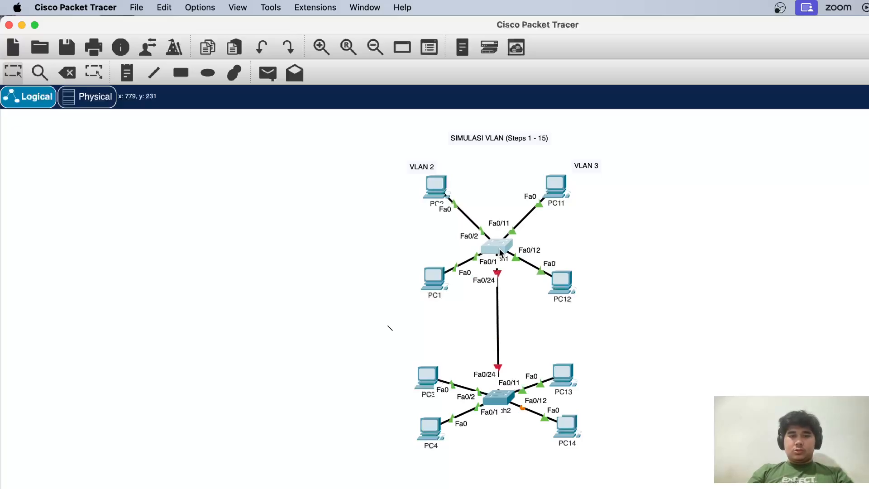
click(525, 334)
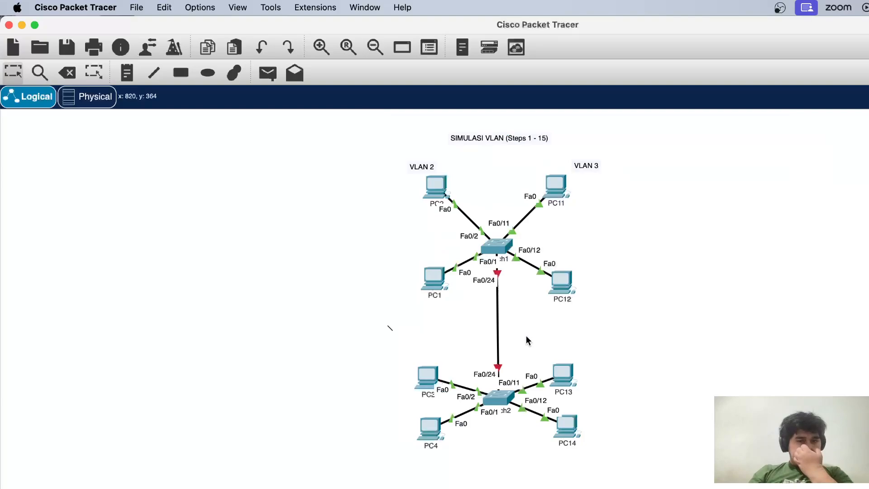
Draw two tall unfilled rectangles with black outlines, one enclosing all VLAN 2 PCs and the other all VLAN 3 PCs
click(181, 73)
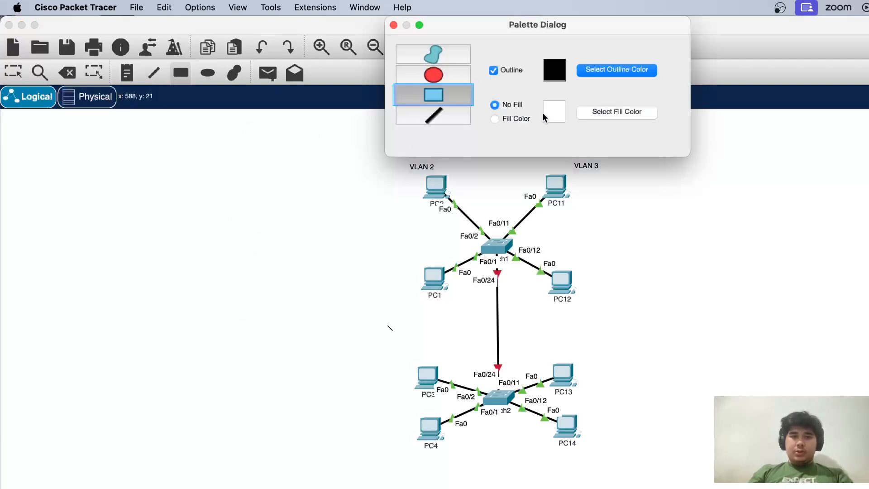
click(381, 156)
drag(381, 156, 484, 456)
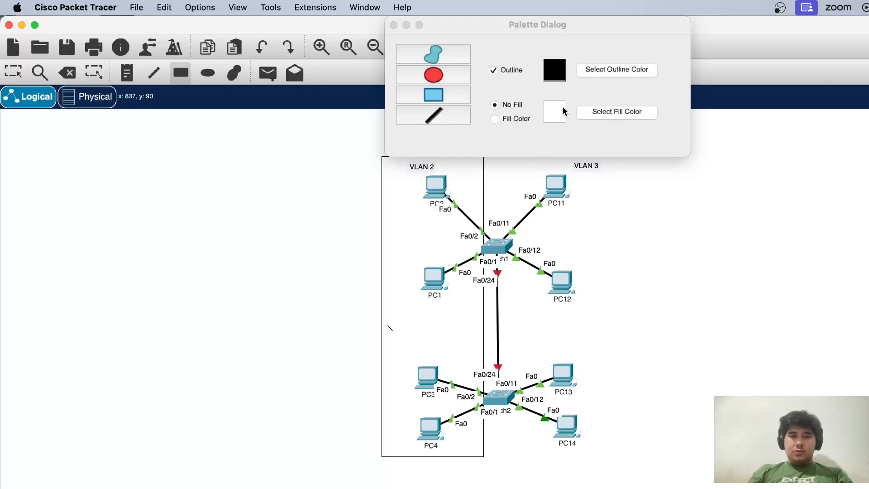
click(573, 25)
drag(572, 25, 837, 63)
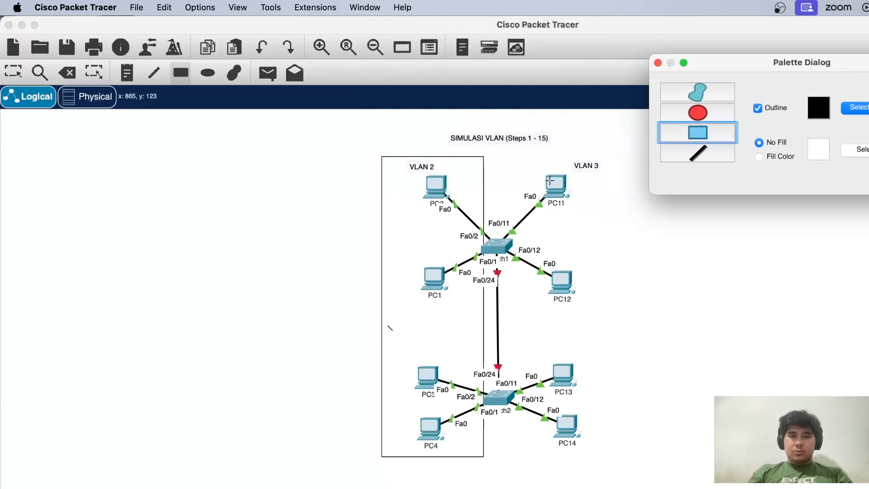
drag(528, 157, 628, 455)
key(Escape)
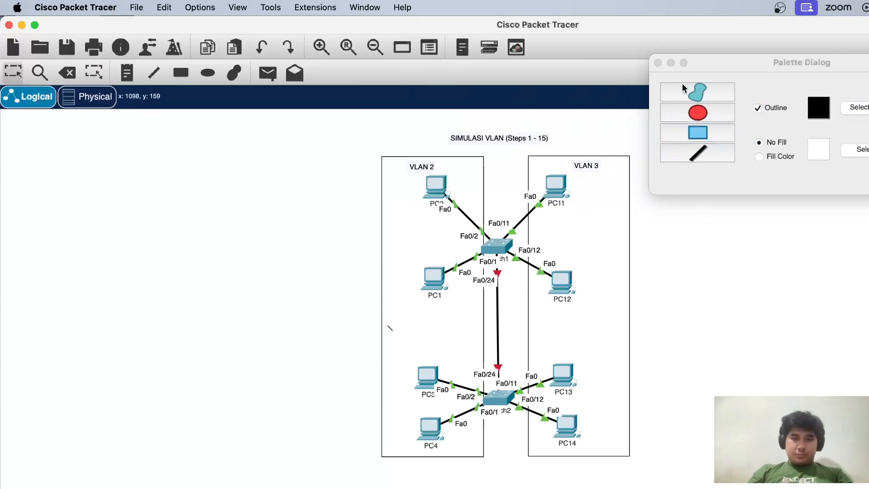
click(658, 62)
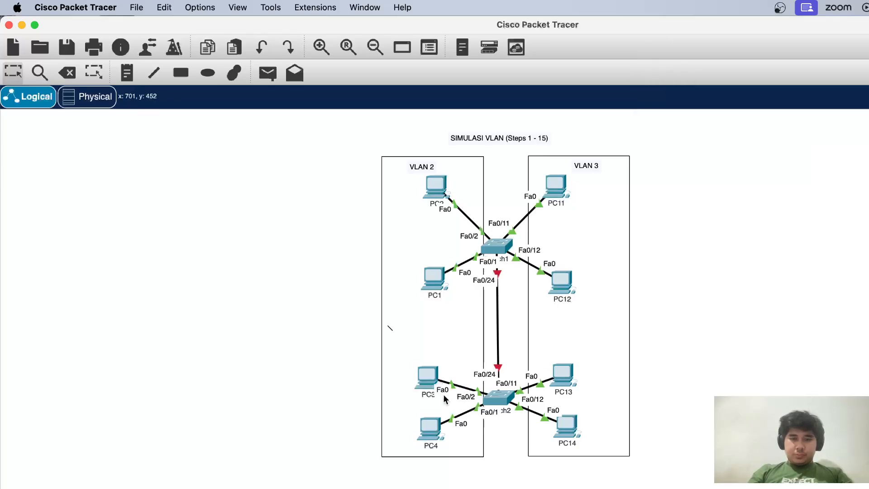
mouse_move(561, 397)
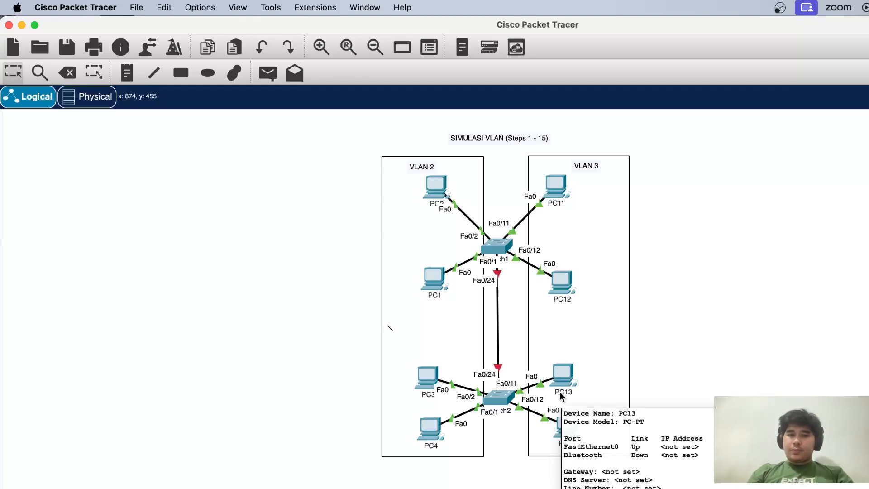
click(540, 281)
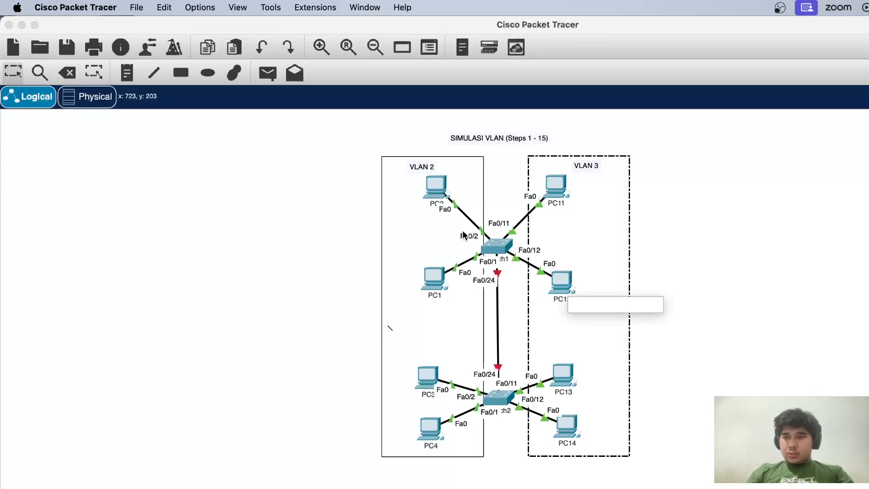
click(441, 198)
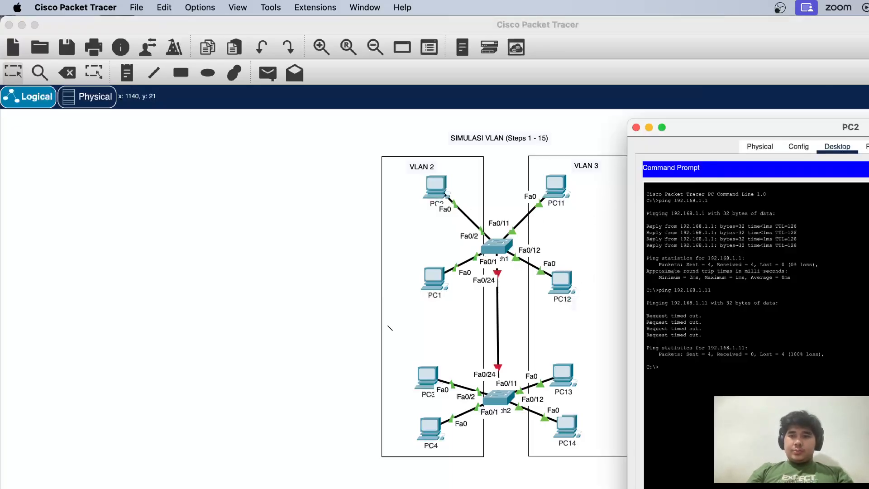
click(868, 167)
click(637, 129)
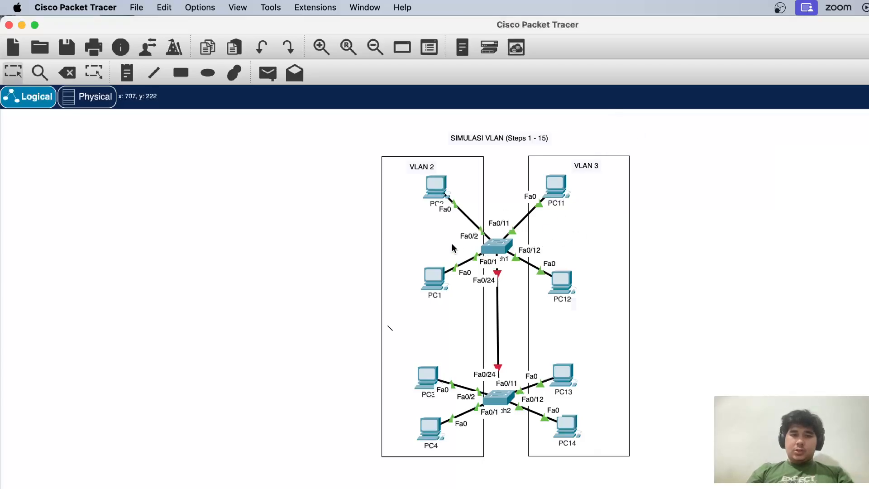
Set PC1's static IPv4 address to 192.168.2.1
click(433, 278)
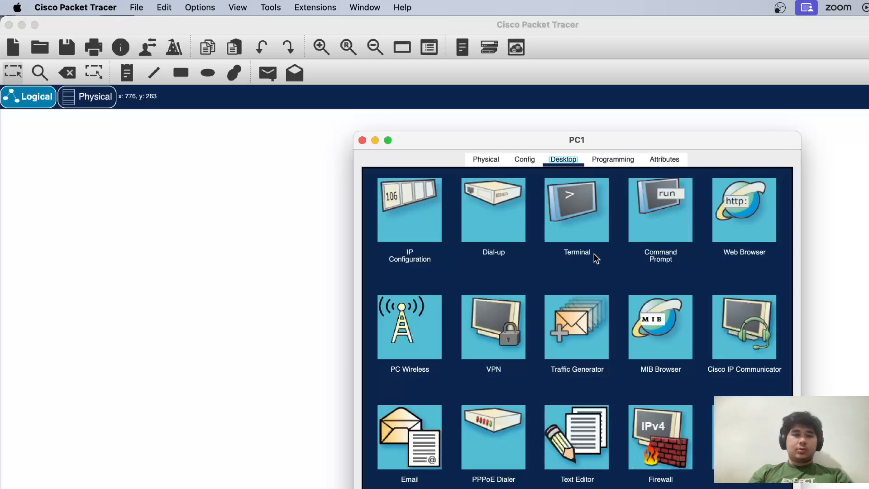
drag(479, 135, 585, 117)
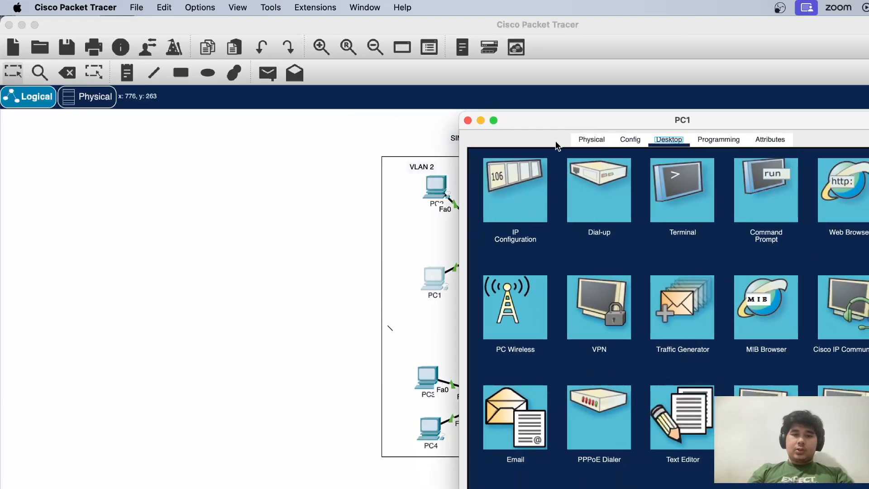
click(497, 189)
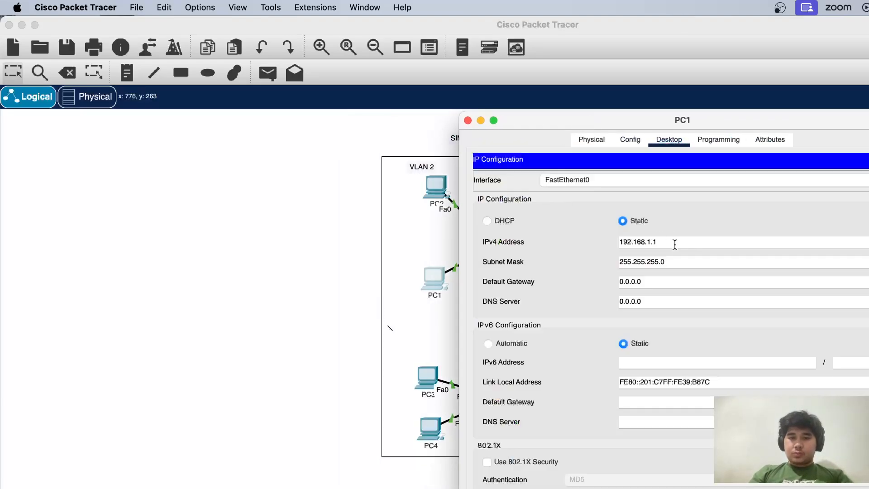
key(BackSpace)
key(BackSpace)
text(2)
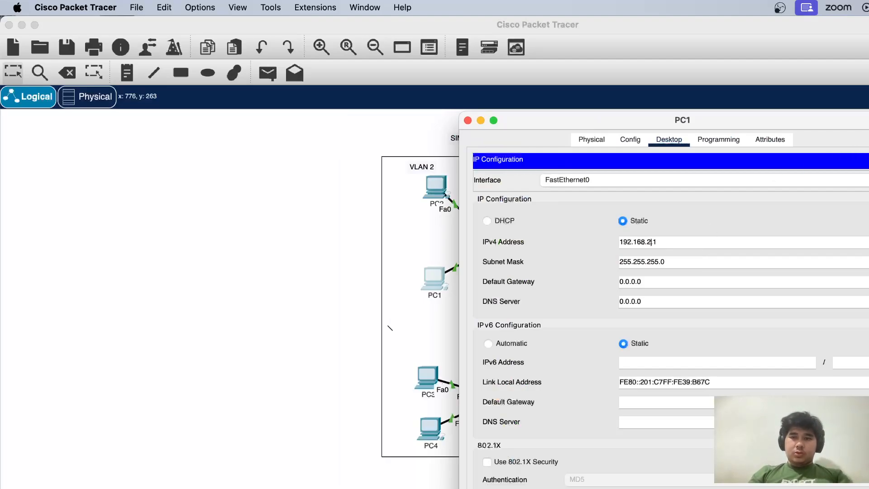
Close PC1's configuration and set PC2's static IPv4 address to 192.168.2.2
key(Return)
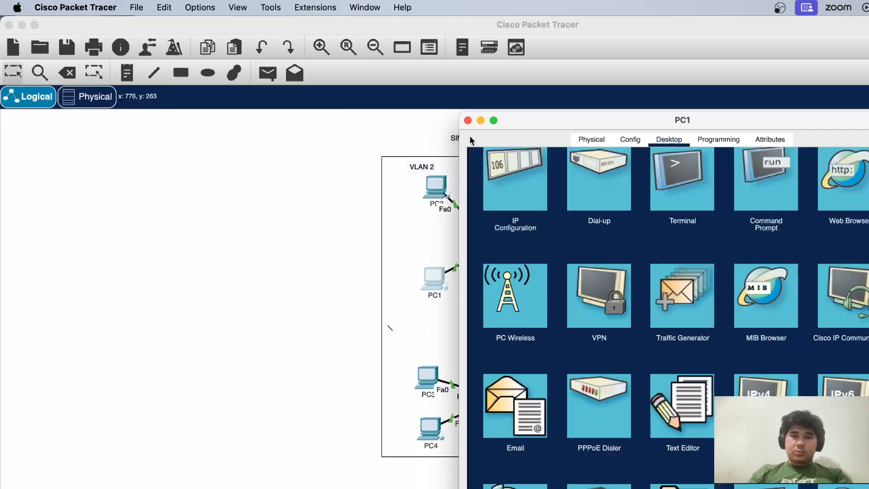
click(468, 121)
click(434, 185)
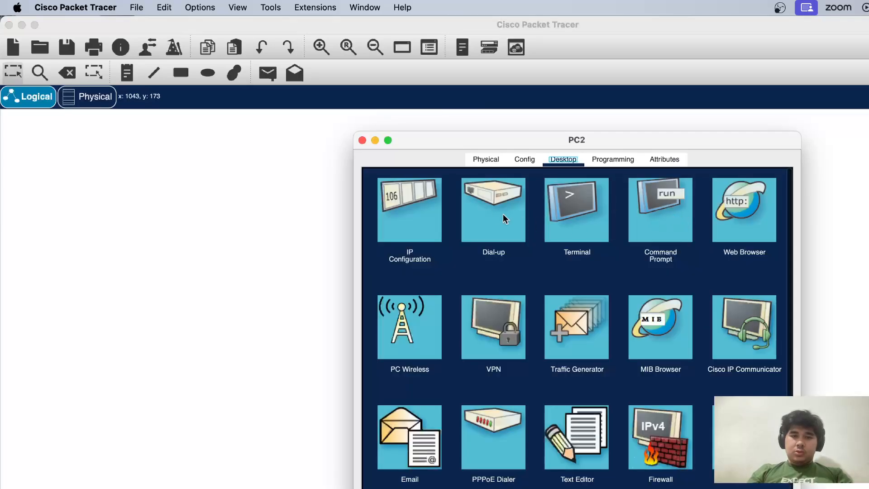
click(426, 226)
click(546, 262)
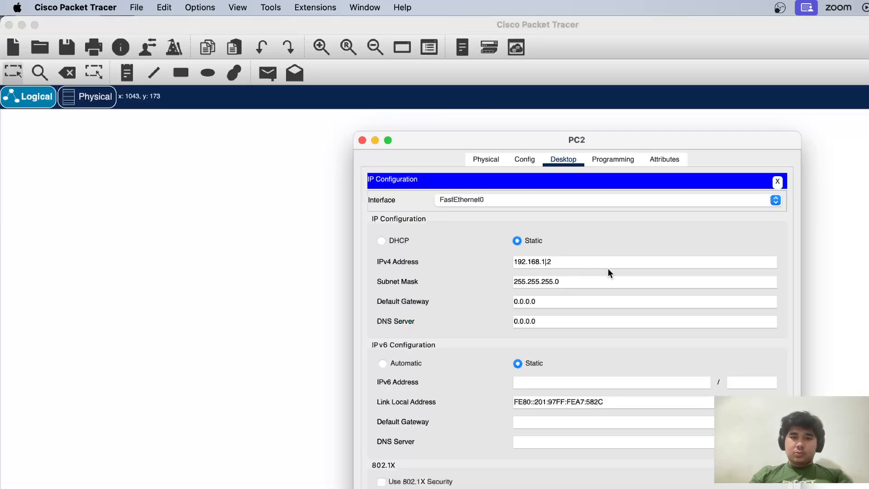
key(BackSpace)
text(2)
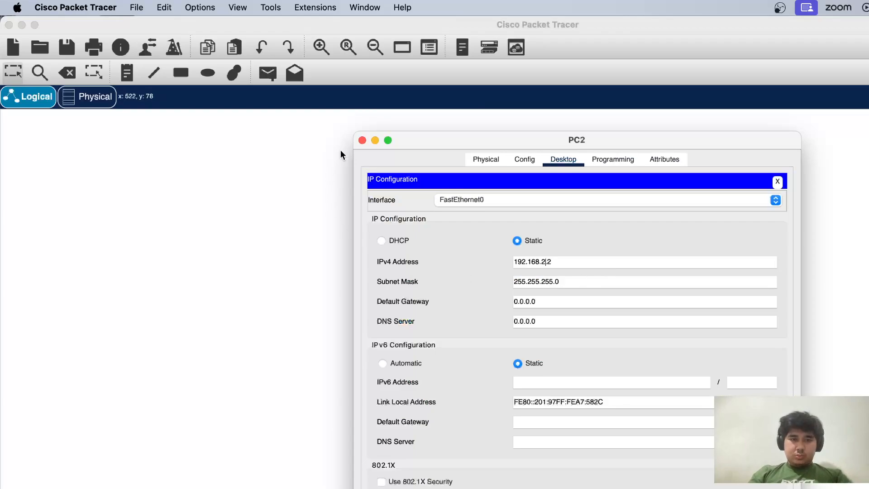
click(362, 142)
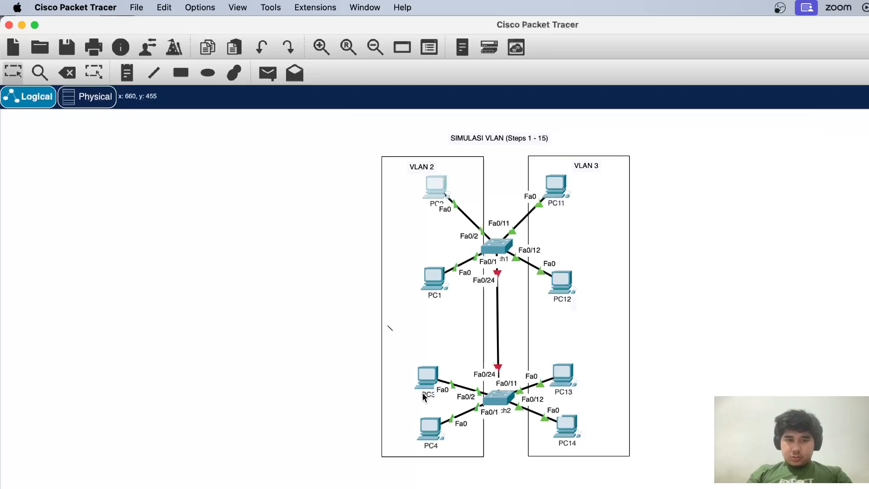
Give PC3 the static IPv4 address 192.168.2.3 with subnet mask 255.255.255.0
click(428, 375)
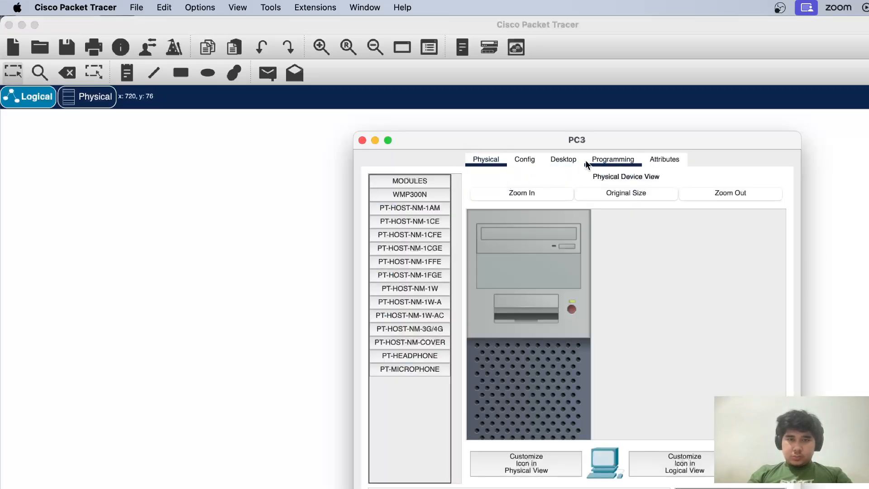
click(564, 159)
click(416, 238)
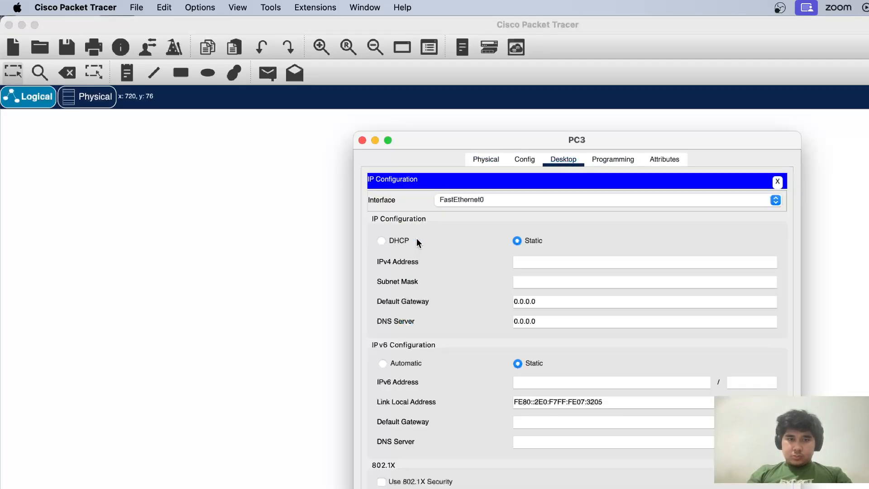
click(532, 257)
text(192.16)
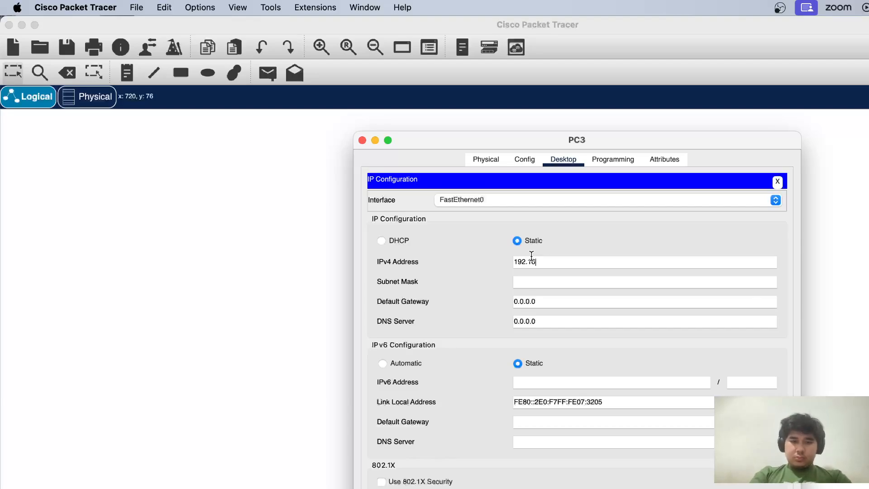
text(8.2.3)
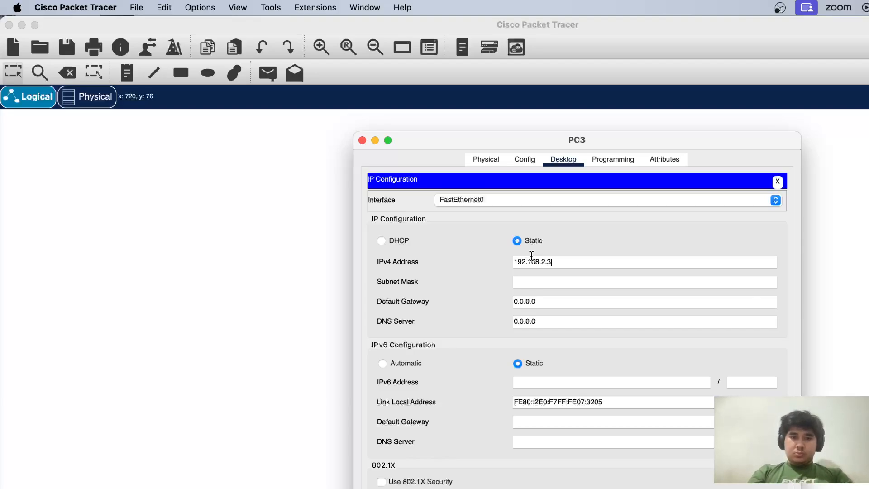
key(Tab)
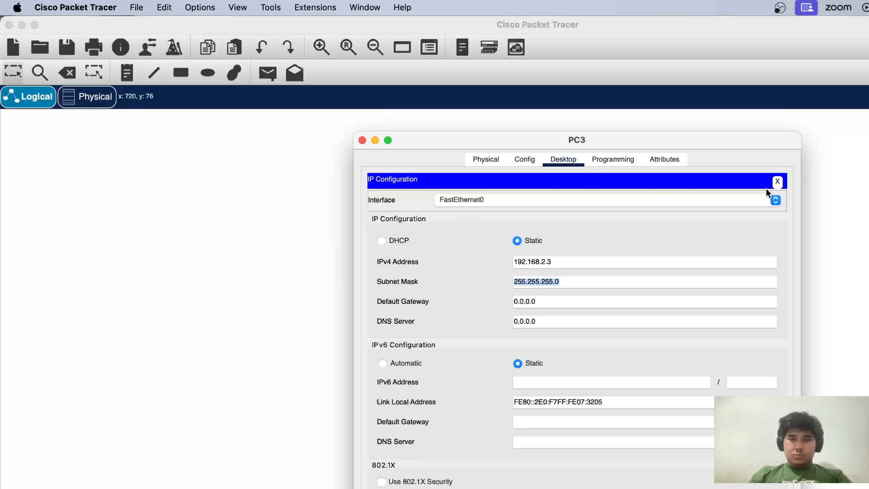
click(778, 182)
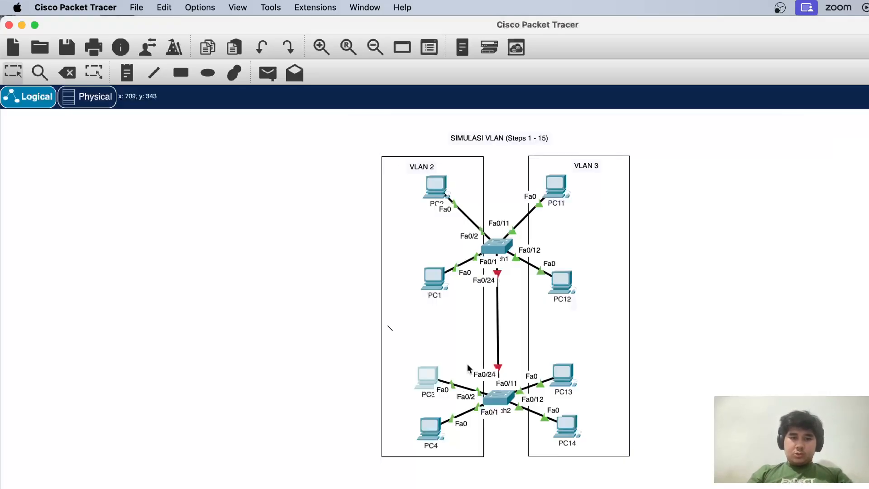
click(362, 140)
Give PC4 the static IPv4 address 192.168.2.4 with subnet mask 255.255.255.0
click(434, 417)
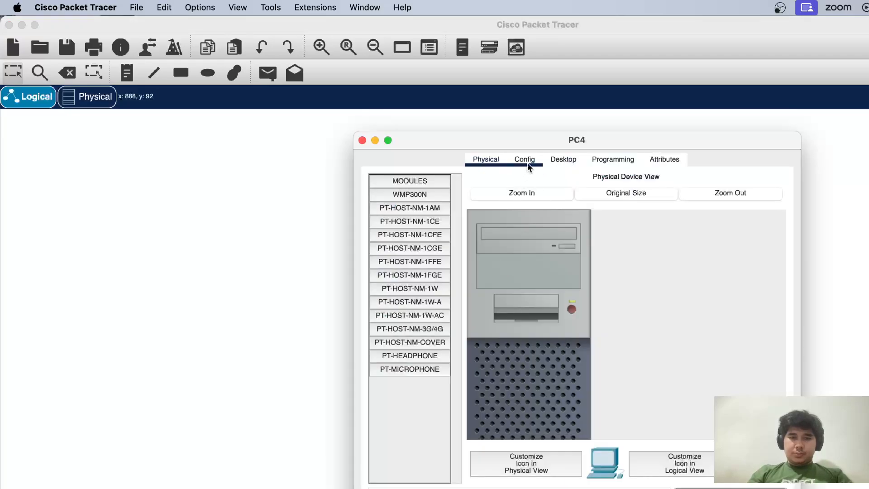
click(560, 161)
click(414, 220)
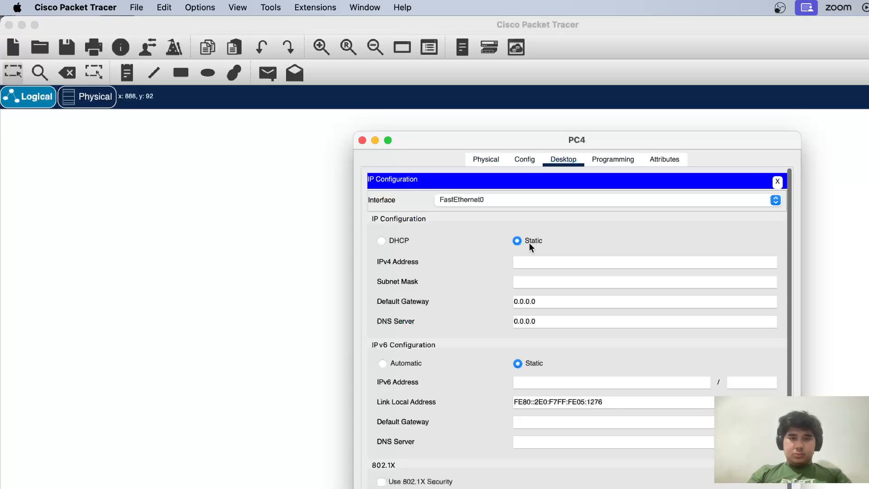
click(531, 261)
text(192.168)
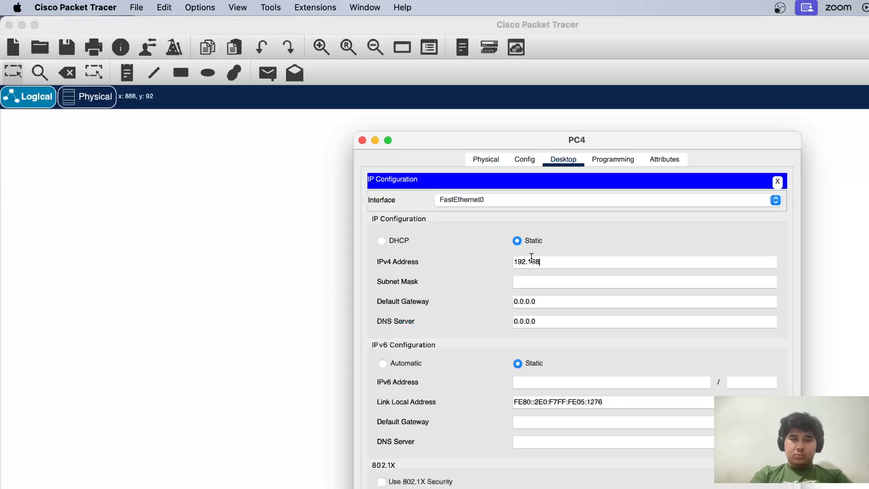
text(.2.4)
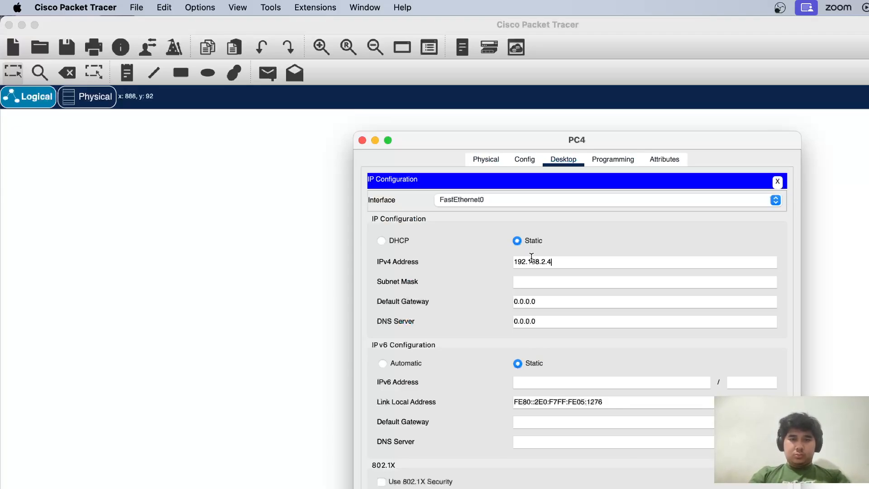
key(Tab)
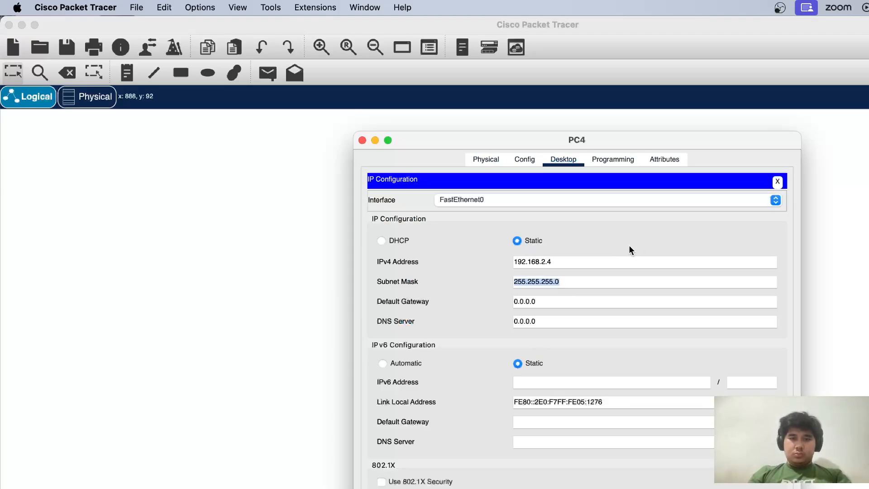
click(363, 139)
Open PC11's IP configuration at its static IPv4 address, then close the device window
click(557, 193)
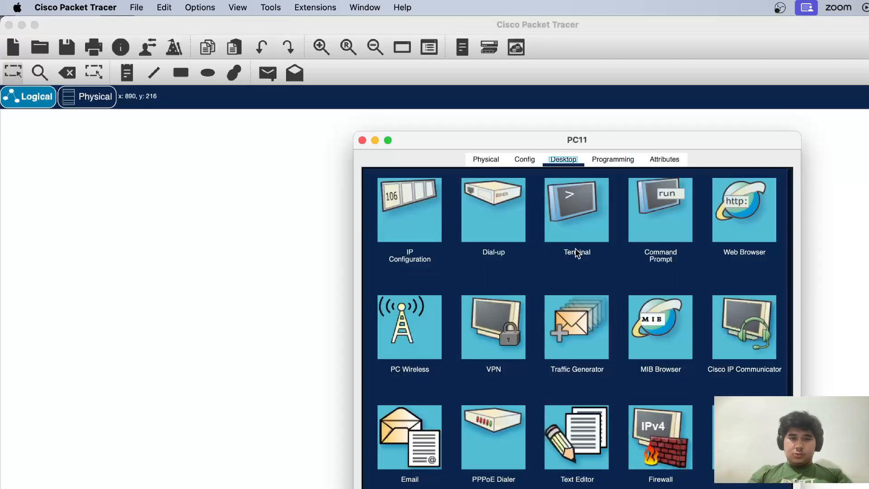
click(429, 208)
click(545, 261)
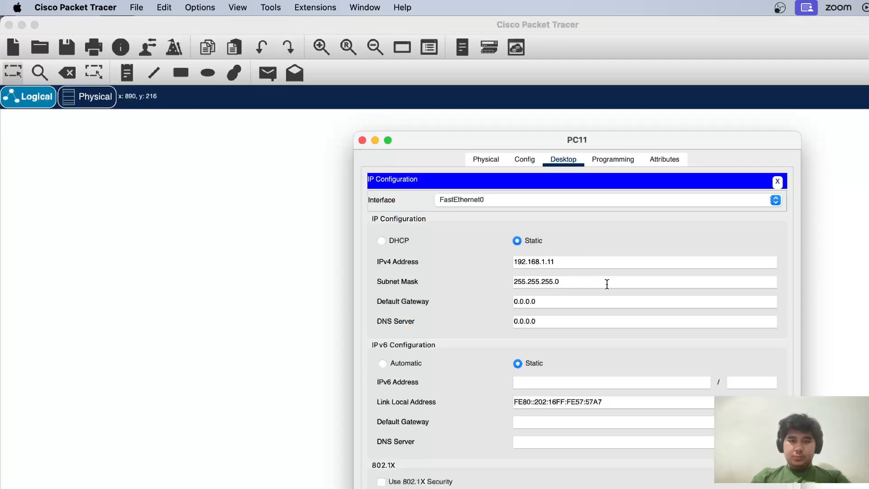
click(362, 140)
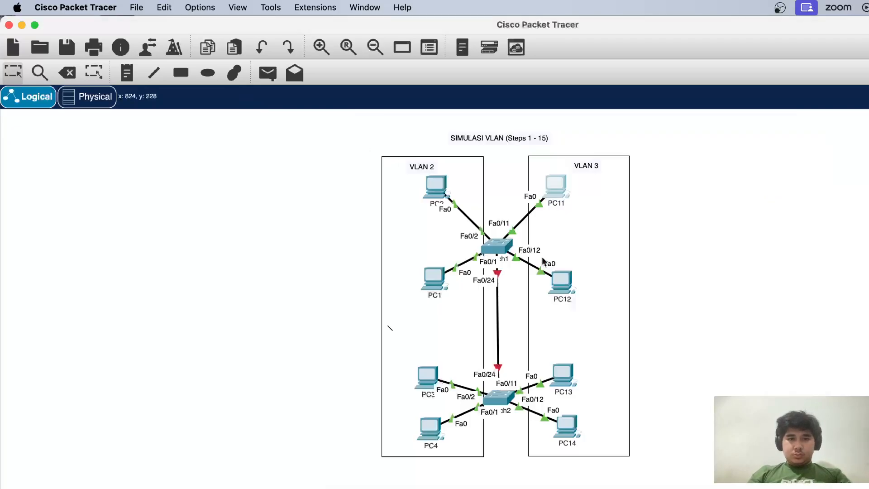
Change the third octet of PC12's static IPv4 address to 3
click(561, 283)
click(426, 205)
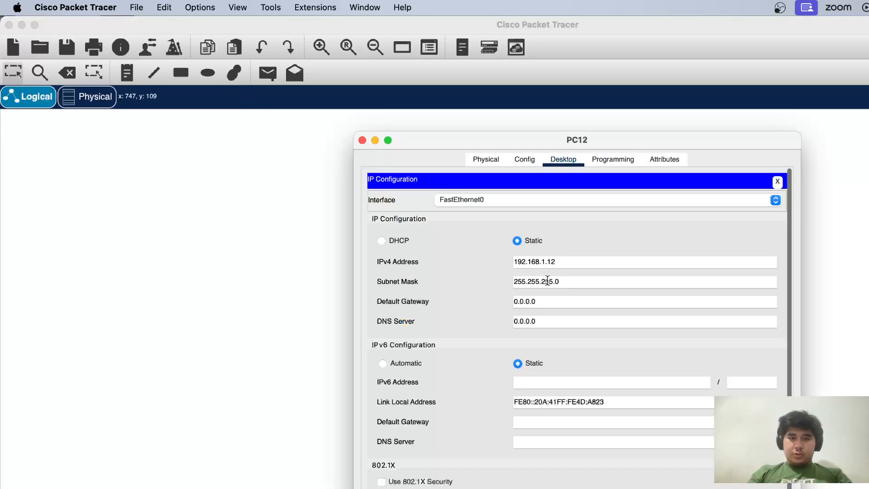
click(547, 262)
text(3)
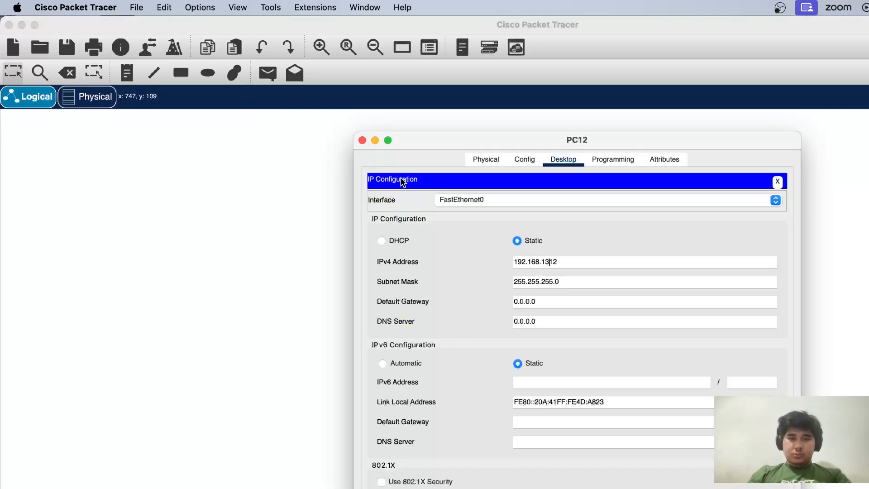
key(BackSpace)
key(BackSpace)
text(3)
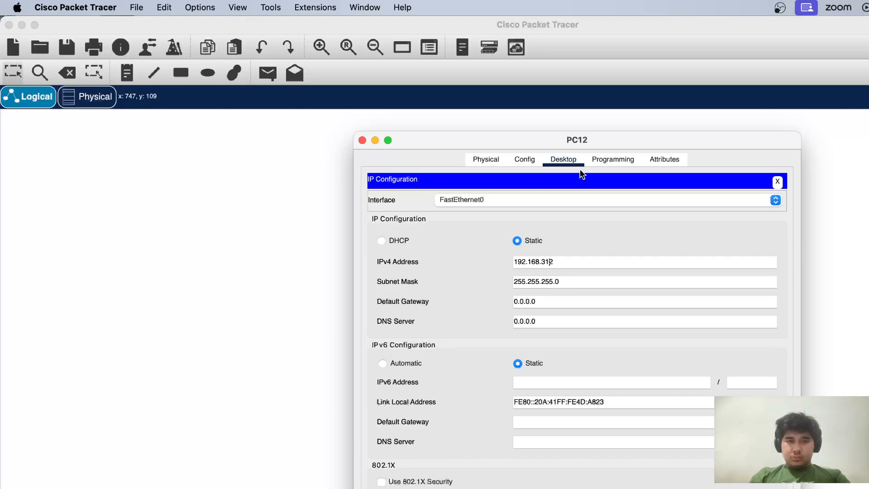
click(364, 140)
Give PC13 the static IPv4 address 192.168.3.13 with subnet mask 255.255.255.0
click(562, 373)
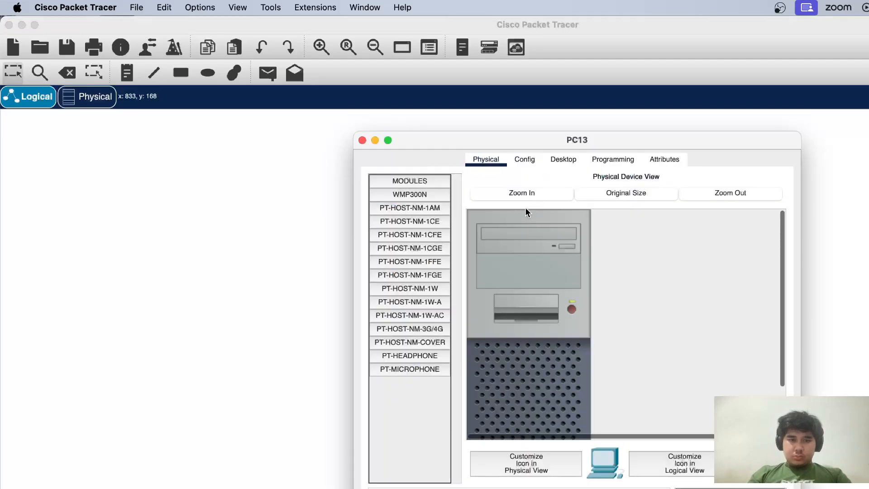
click(564, 160)
click(442, 222)
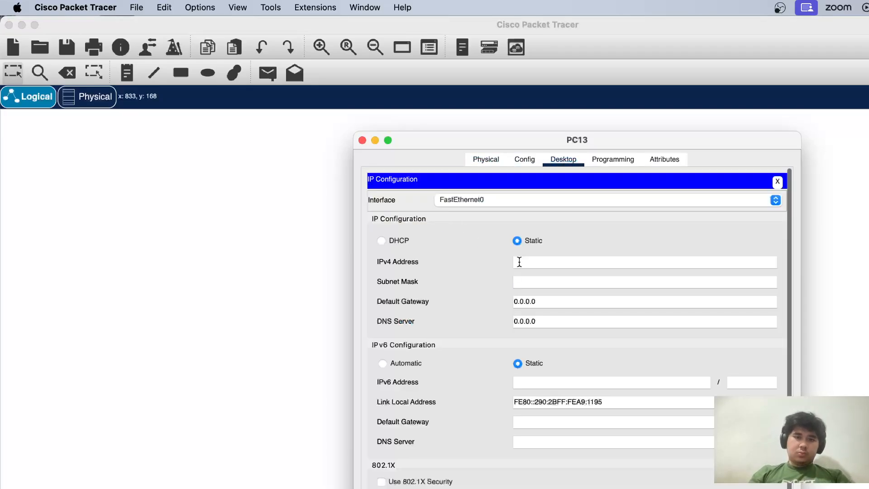
click(520, 262)
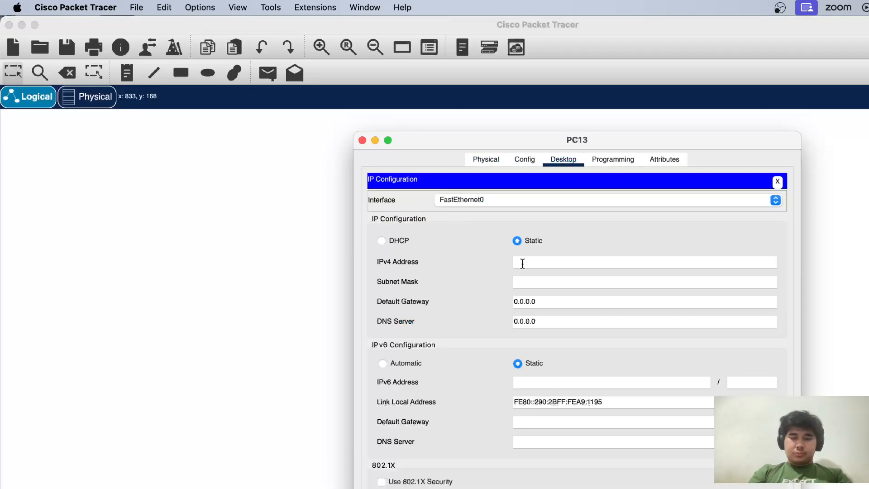
text(192.1)
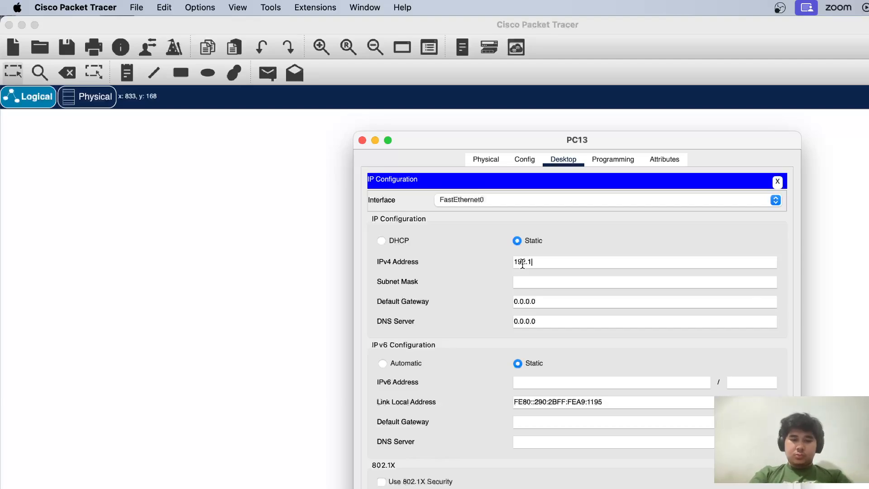
text(68.3.)
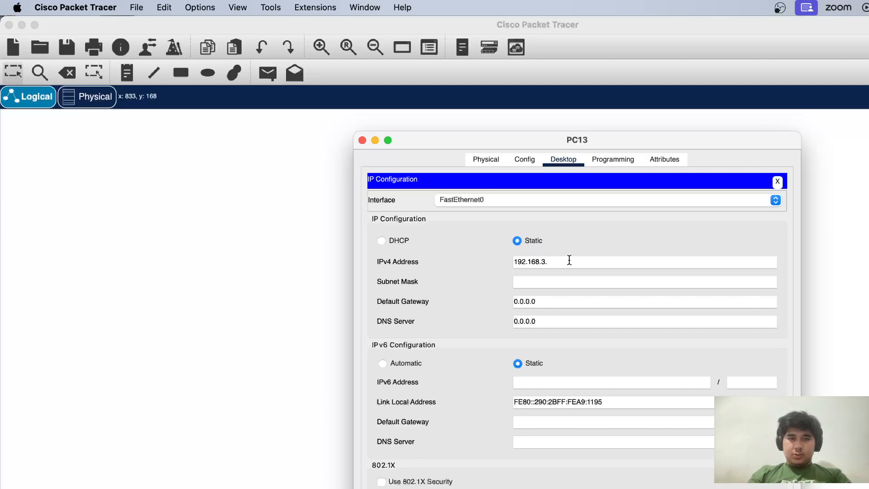
text(14)
key(BackSpace)
text(3)
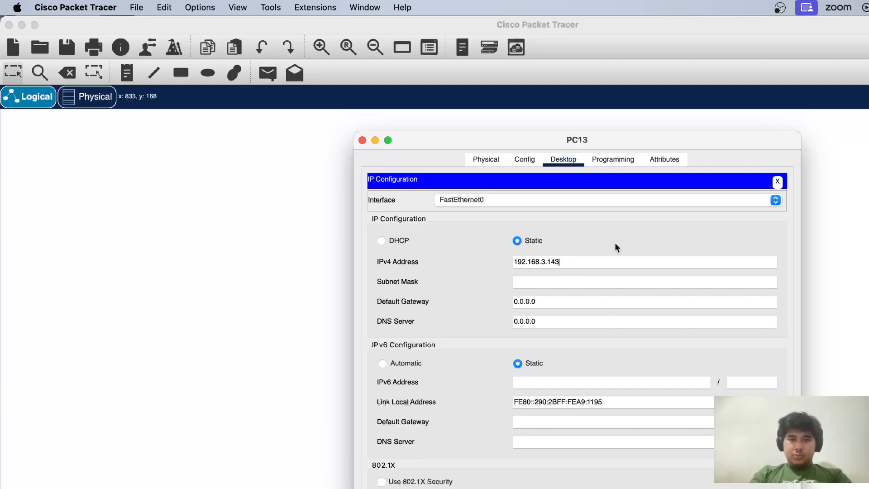
key(Tab)
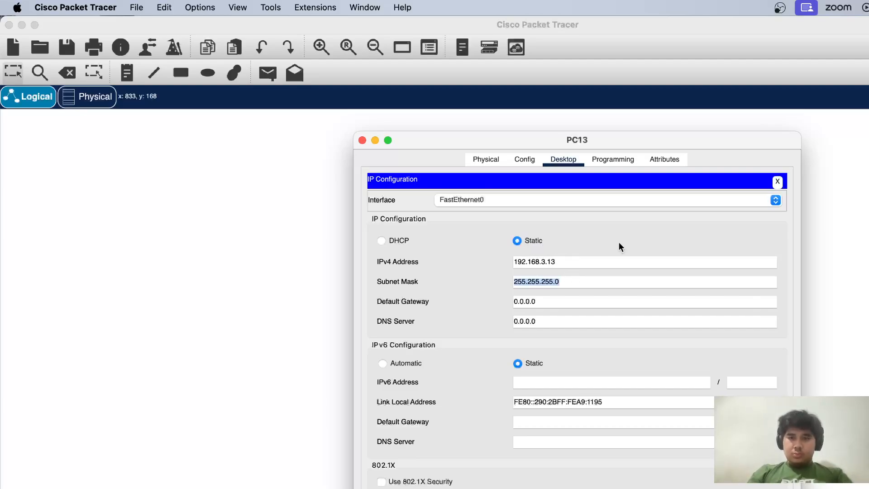
click(777, 182)
click(362, 141)
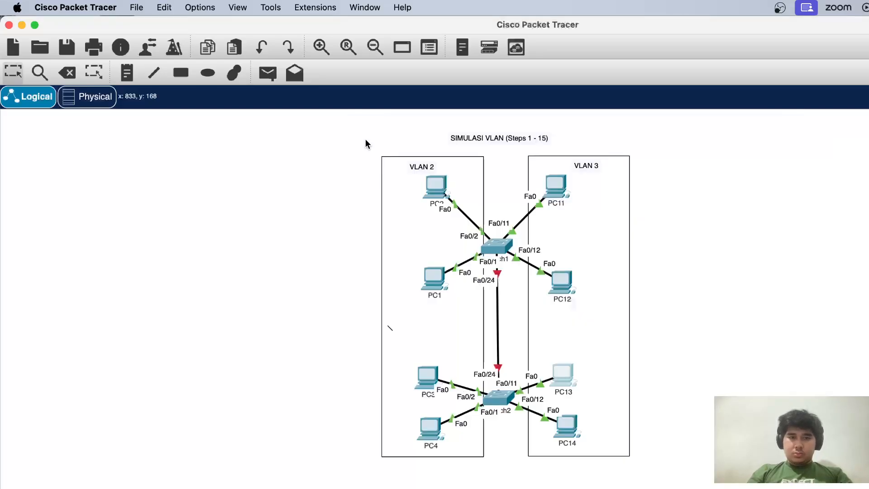
Give PC14 the static IPv4 address 192.168.3.14 with subnet mask 255.255.255.0, and close its device window
click(570, 427)
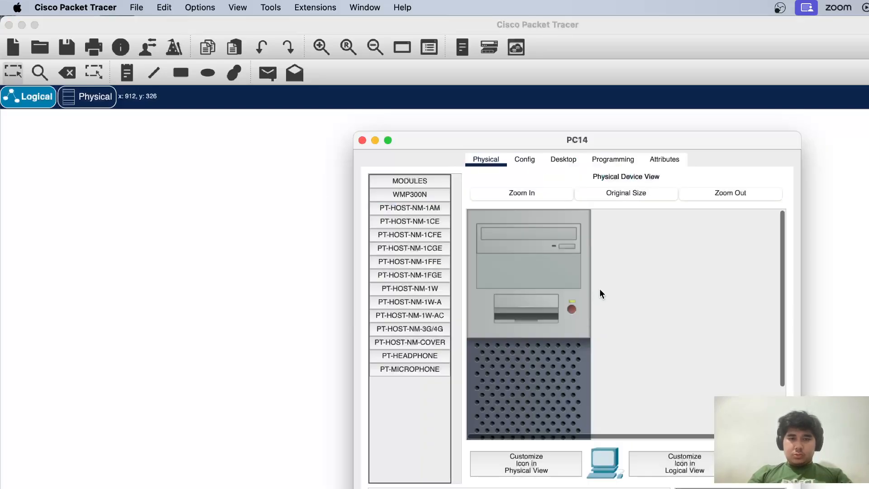
click(569, 163)
click(406, 224)
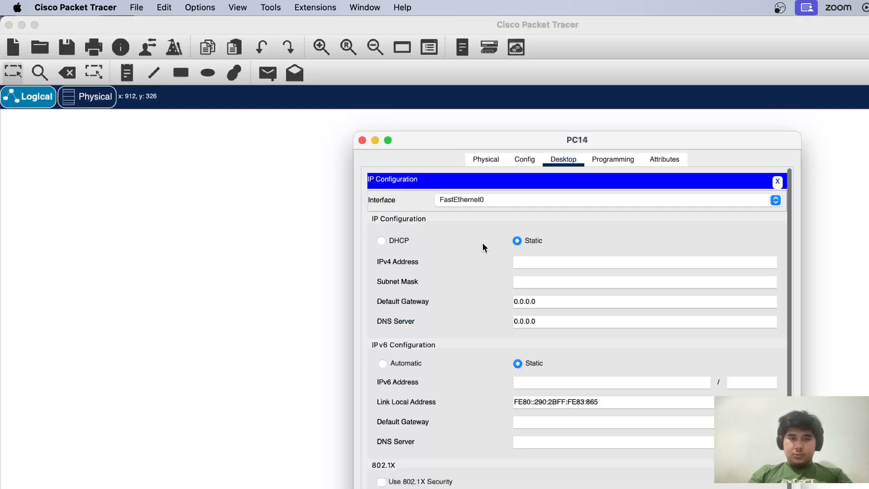
click(539, 261)
text(192.168)
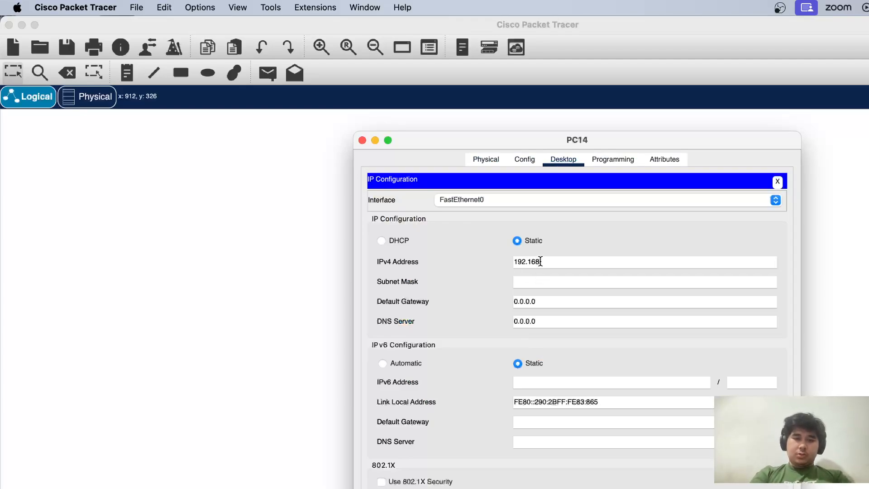
text(.3)
key(BackSpace)
key(BackSpace)
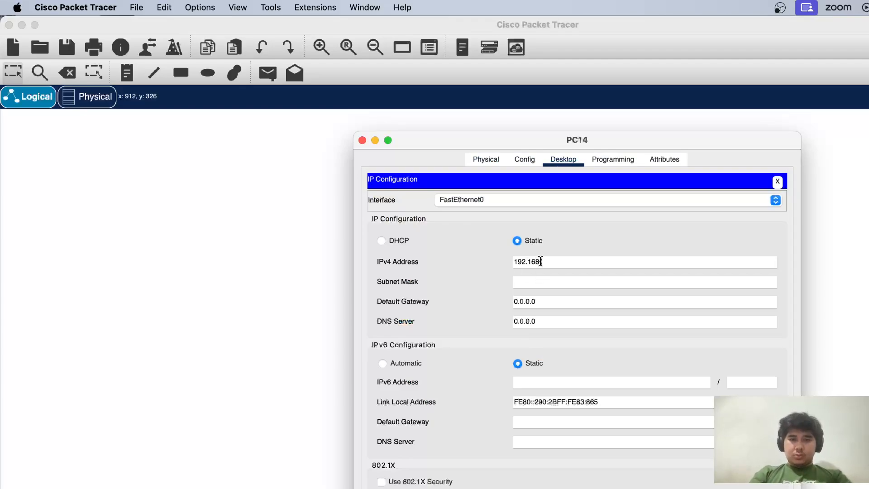
text(.3.14)
key(Tab)
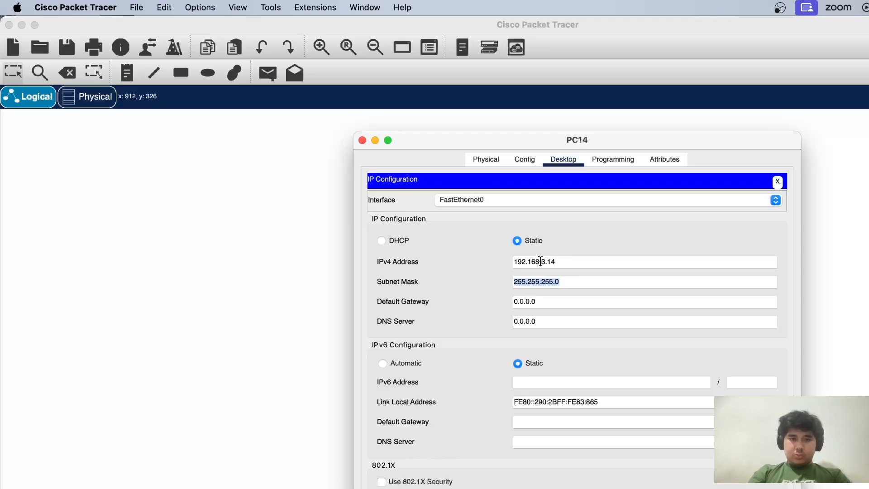
click(363, 139)
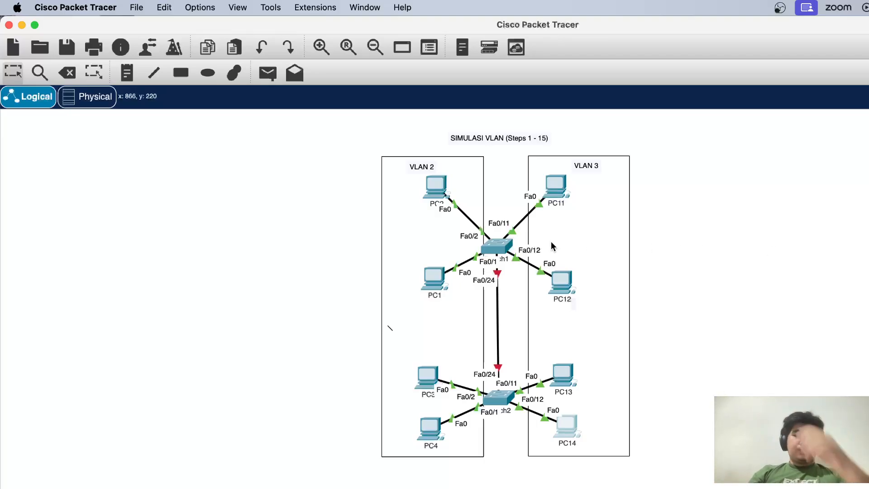
Set Switch1's FastEthernet 0/24 interface to switchport mode trunk from global configuration mode, and exit the interface
click(496, 247)
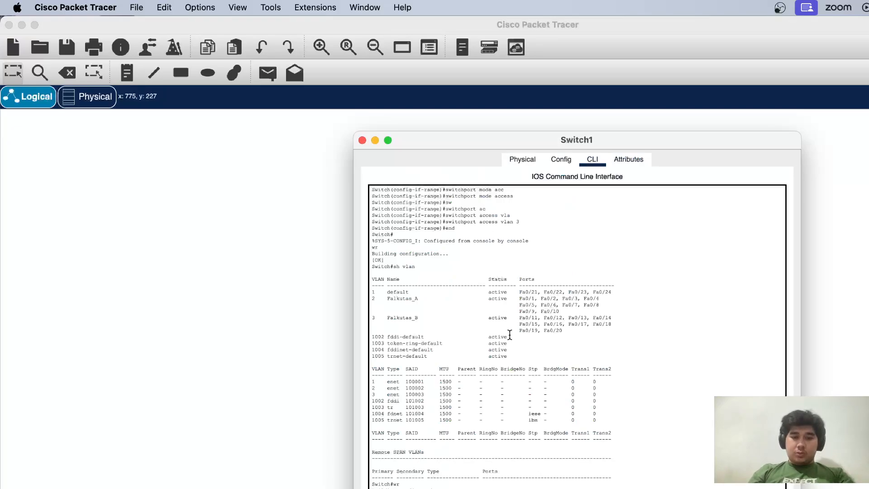
scroll(510, 335, down, 1)
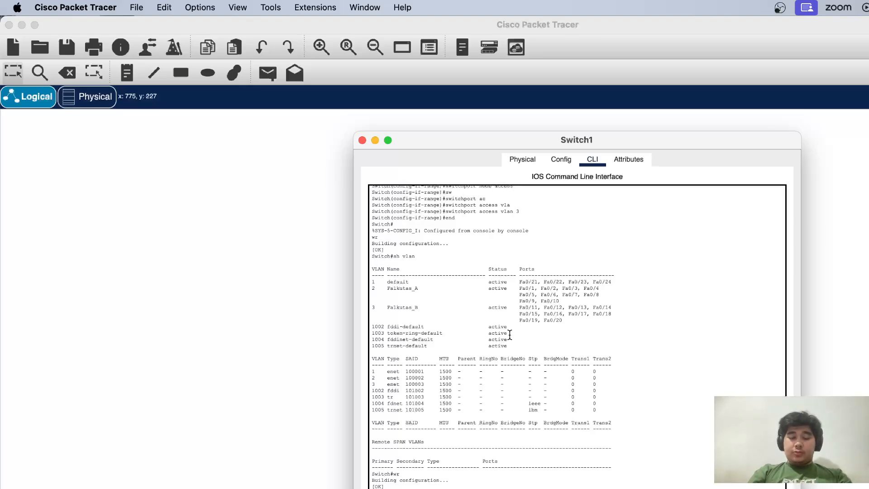
scroll(510, 335, down, 3)
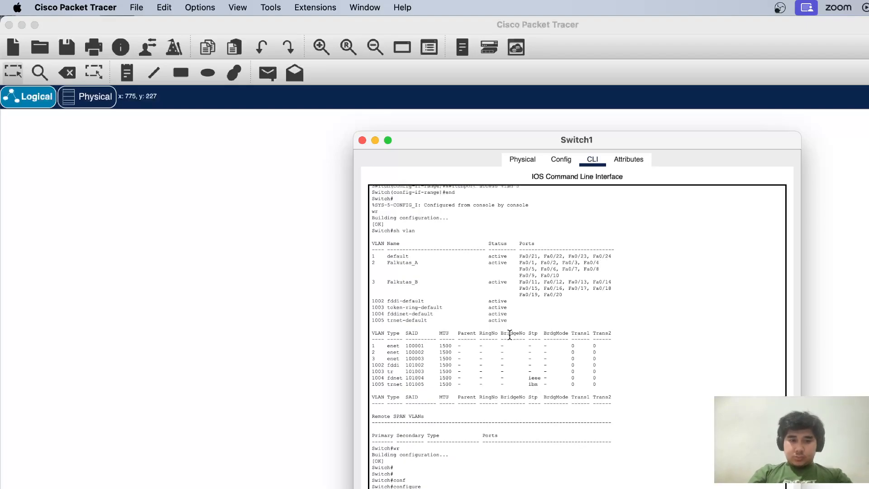
scroll(510, 335, down, 1)
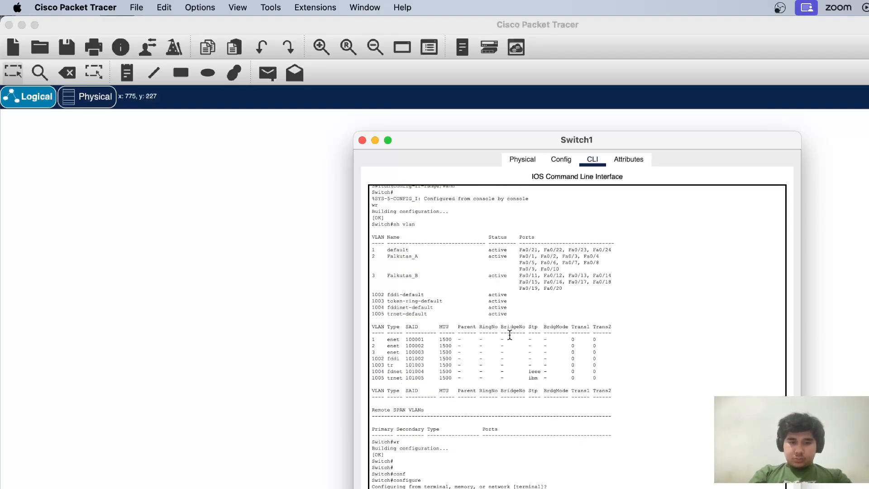
scroll(510, 335, down, 1)
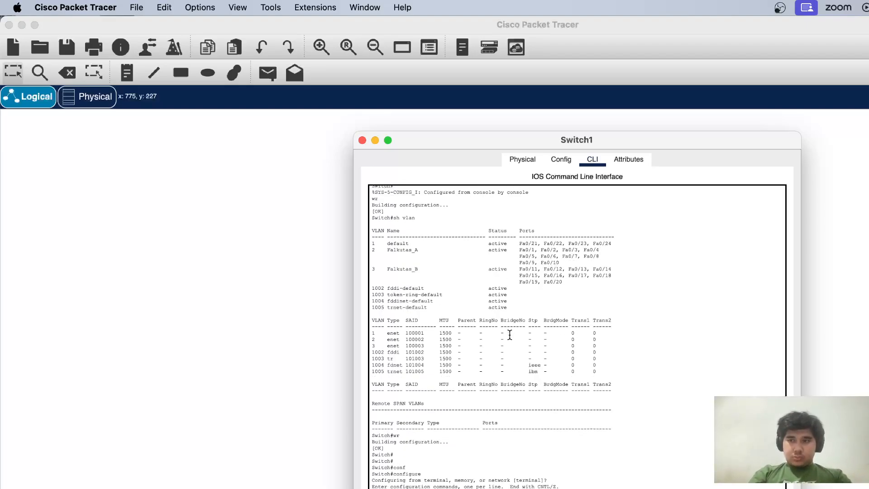
scroll(510, 335, down, 1)
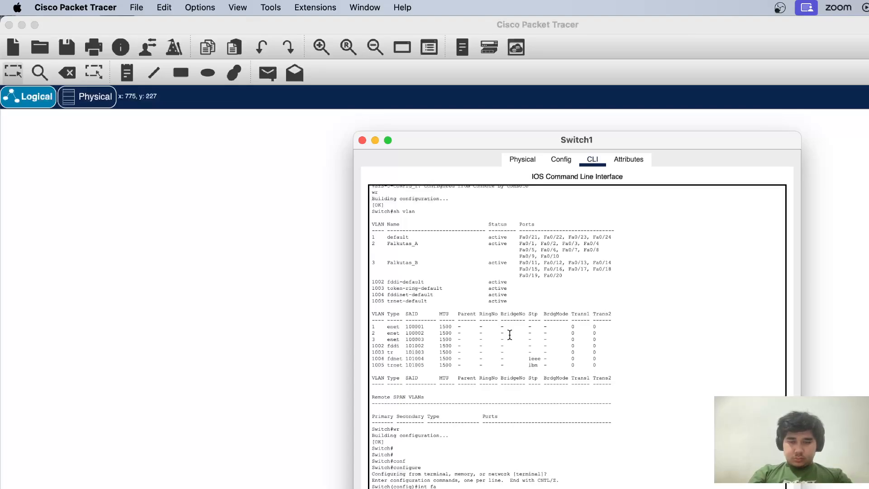
scroll(510, 335, down, 1)
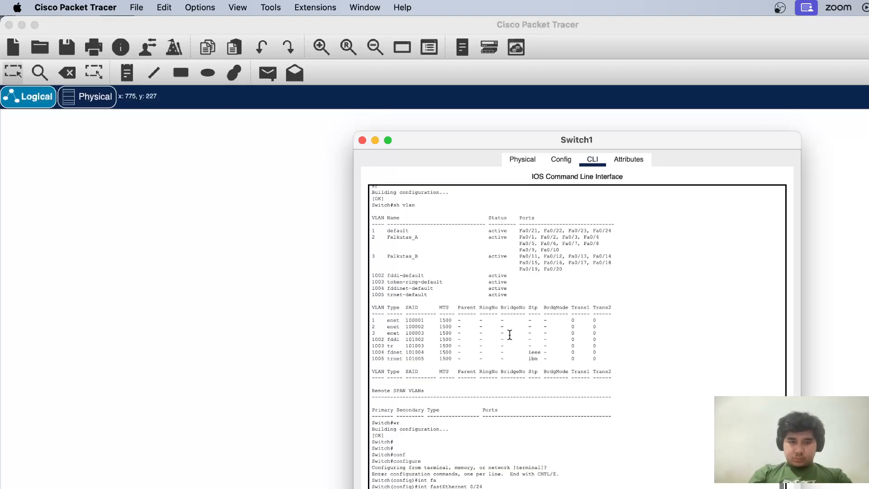
scroll(510, 335, down, 2)
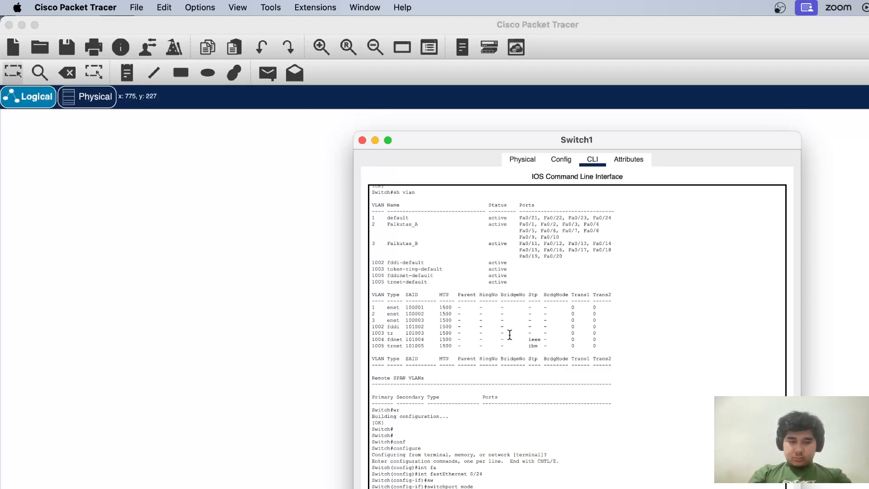
scroll(510, 335, down, 1)
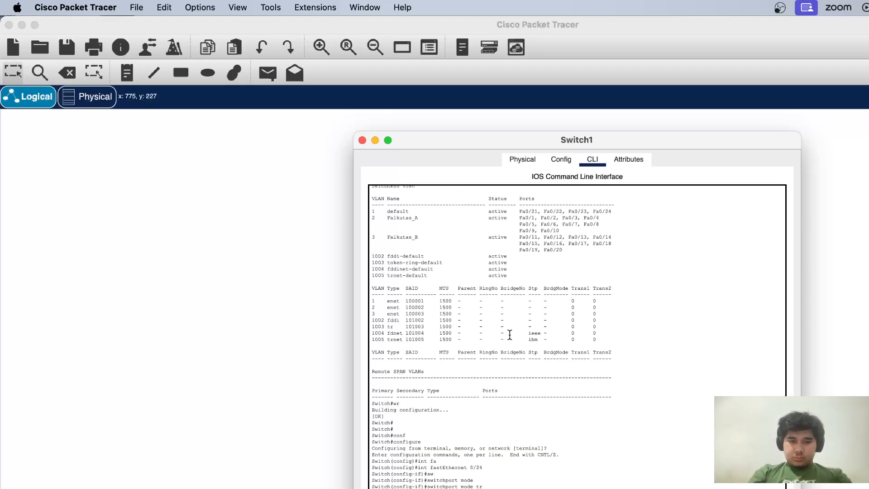
scroll(510, 335, down, 1)
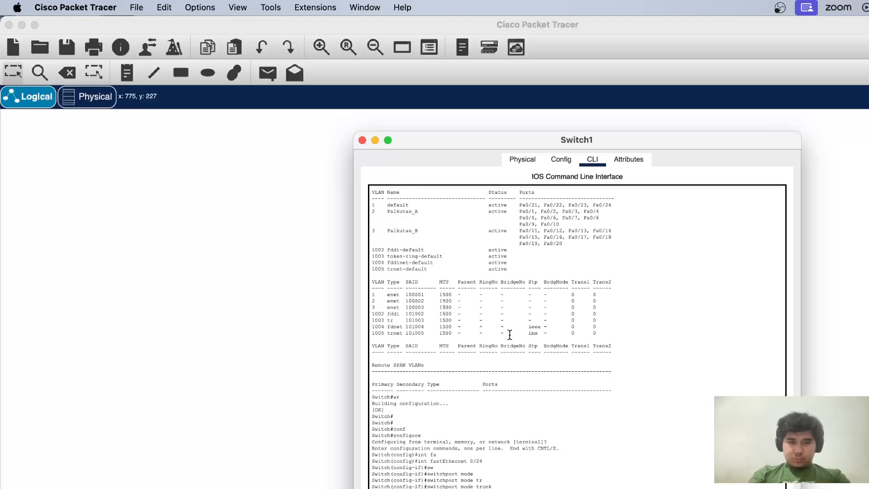
scroll(510, 335, down, 1)
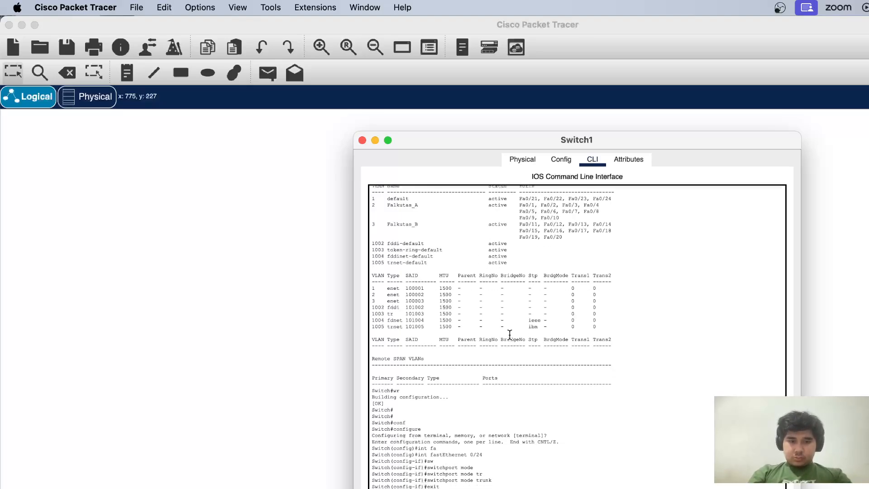
Set Switch1's hostname to SW1 and save its configuration with wr
scroll(510, 335, down, 3)
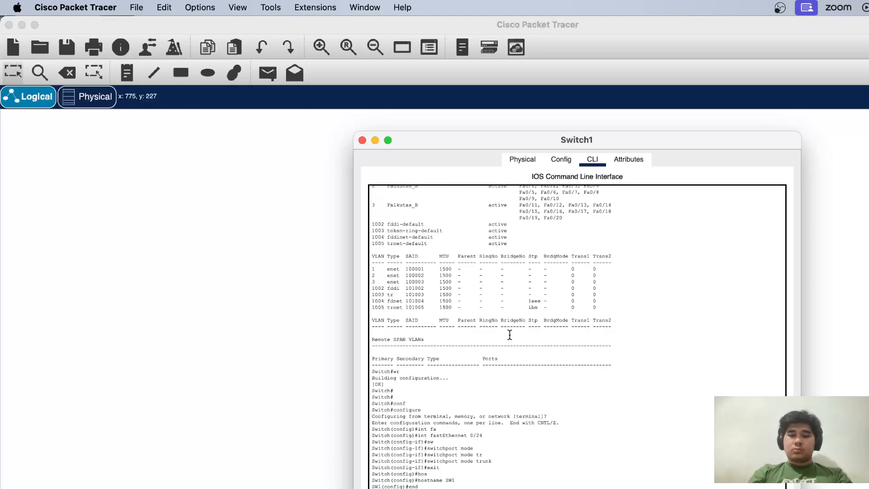
scroll(510, 335, down, 2)
scroll(510, 335, down, 3)
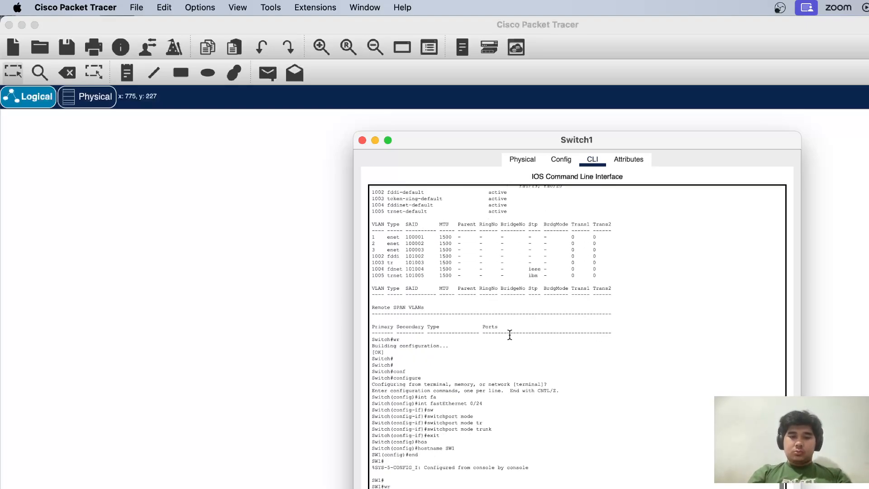
click(362, 140)
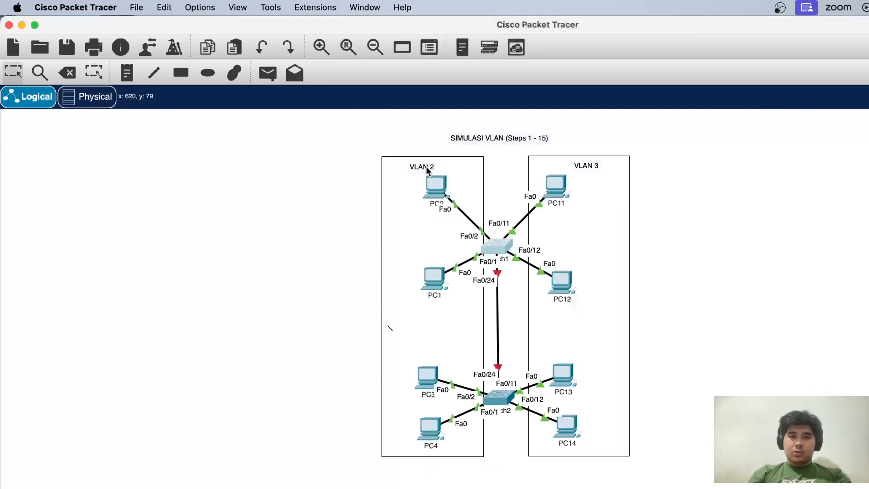
Open Switch2's command line, enter configuration mode from privileged mode and set the hostname to SW2
click(495, 400)
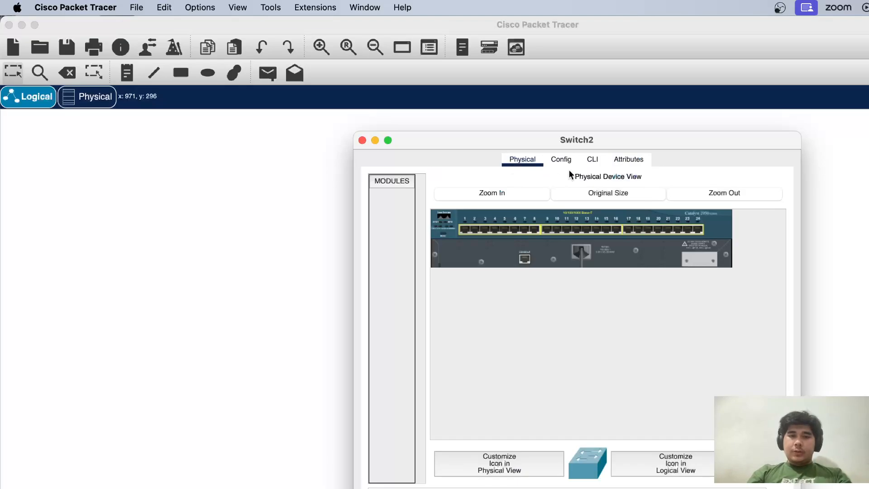
click(591, 161)
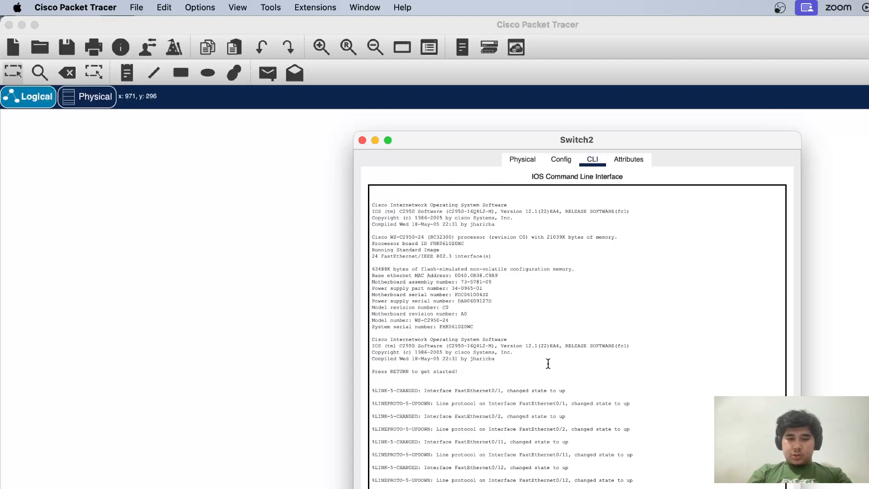
scroll(548, 364, down, 2)
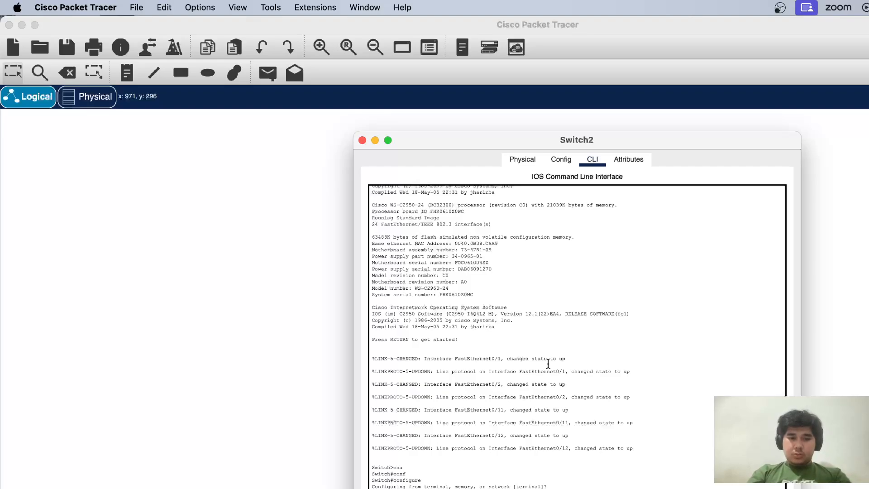
scroll(548, 363, down, 1)
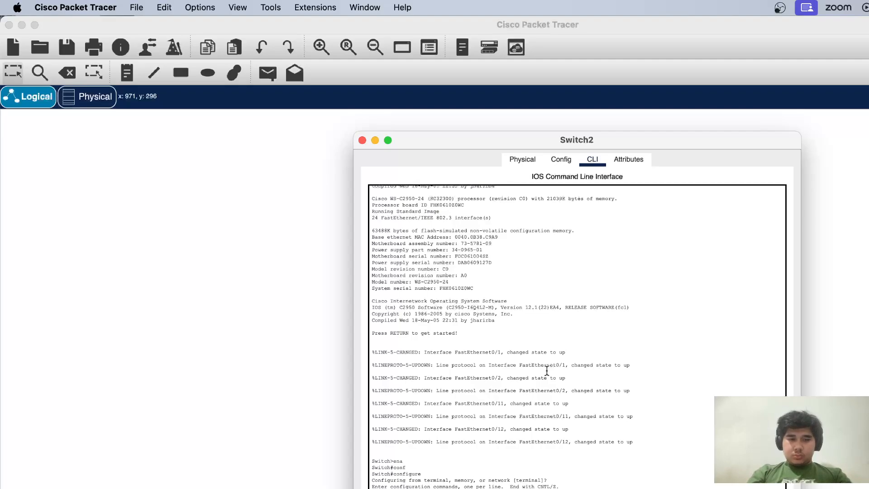
scroll(547, 371, down, 2)
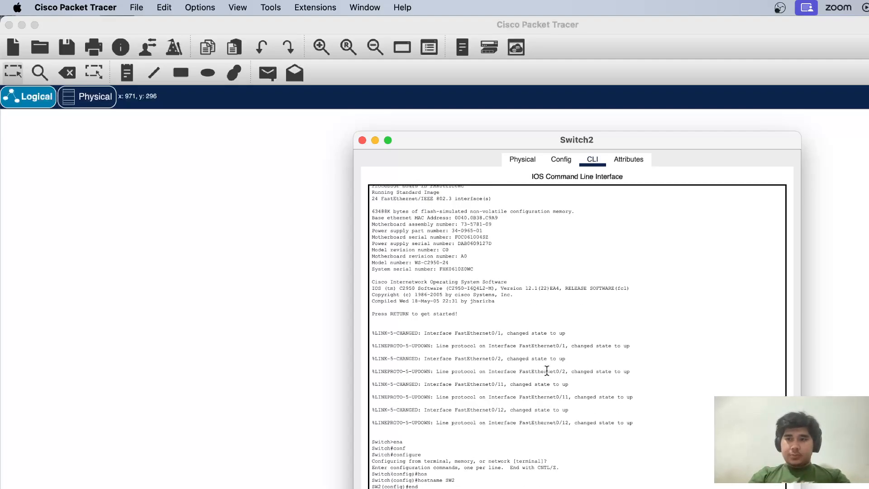
scroll(547, 370, down, 1)
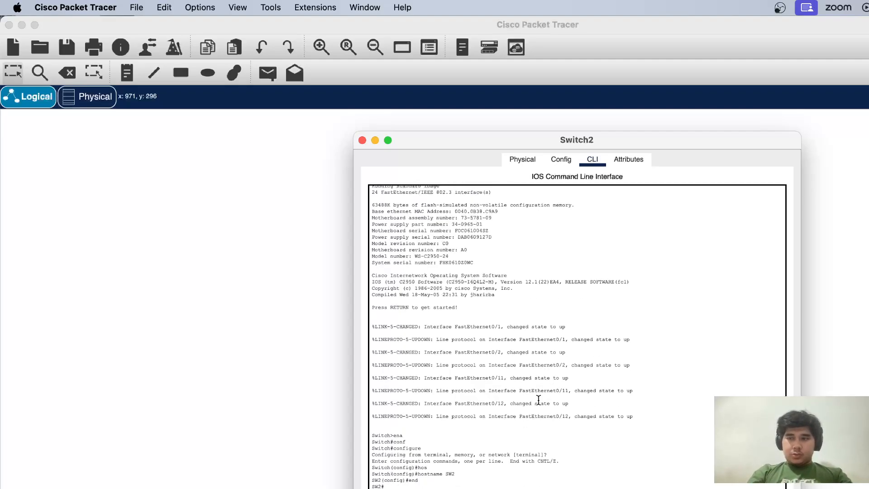
scroll(539, 403, down, 1)
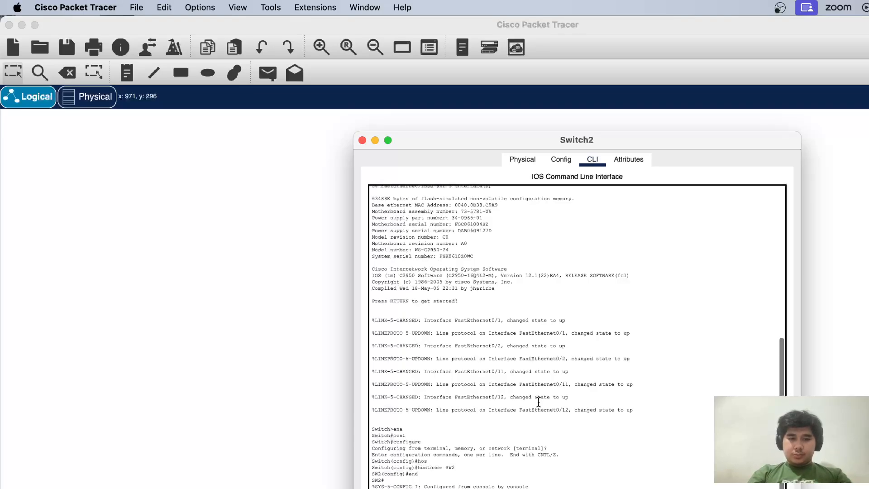
Enter VLAN database mode on Switch2 and try the sh vlan and conf commands there
scroll(538, 403, down, 6)
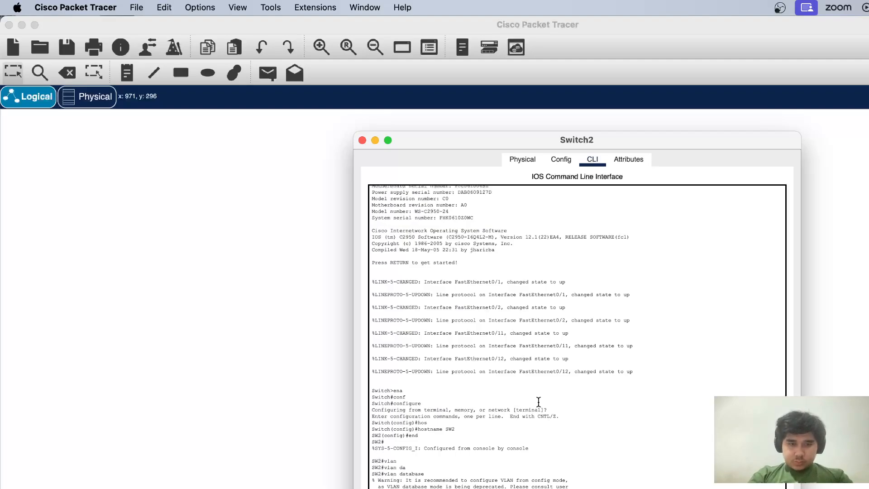
scroll(539, 402, down, 4)
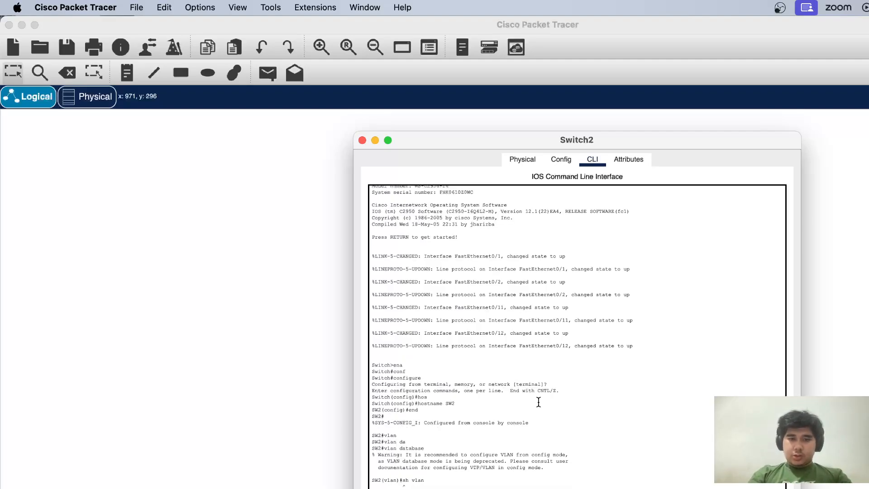
scroll(539, 402, down, 5)
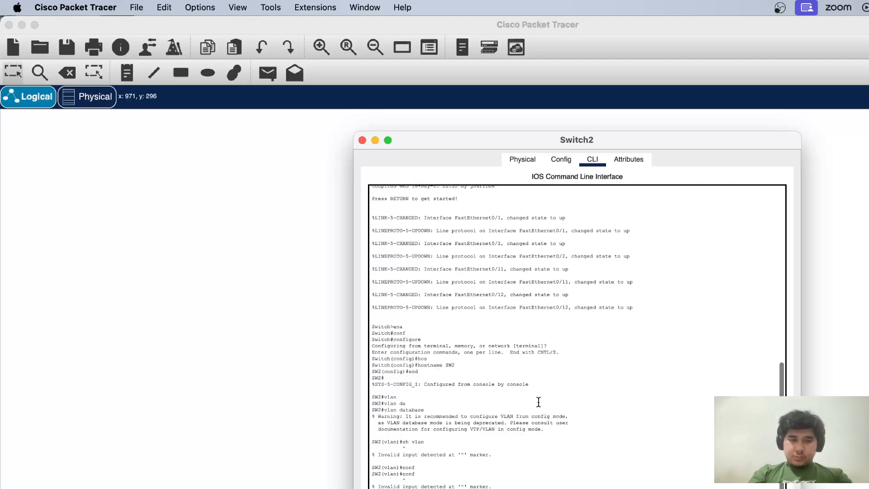
Make Switch2 a VTP client in the VTP domain UT, and save the configuration with wr after leaving VLAN database mode
text(vtp cl)
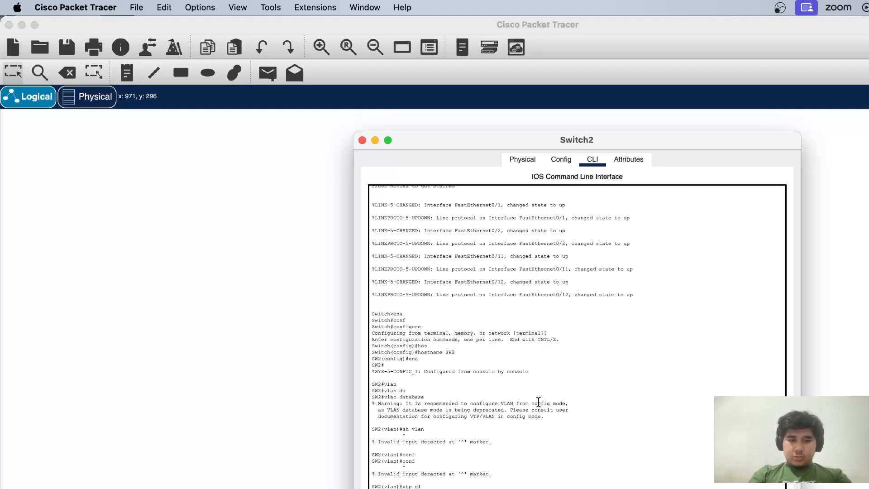
key(Tab)
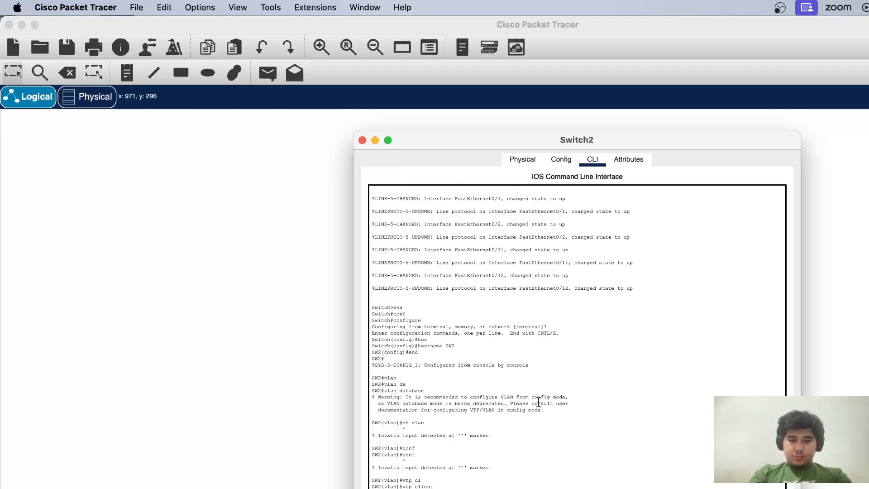
key(Return)
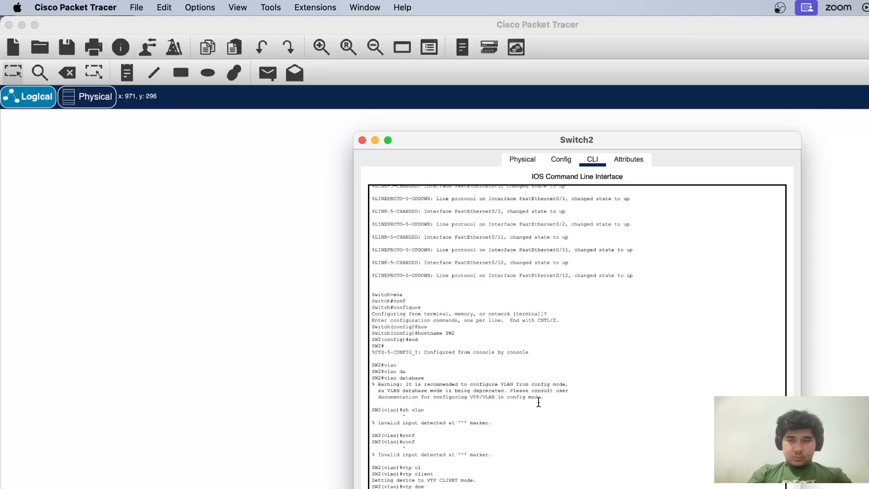
key(Return)
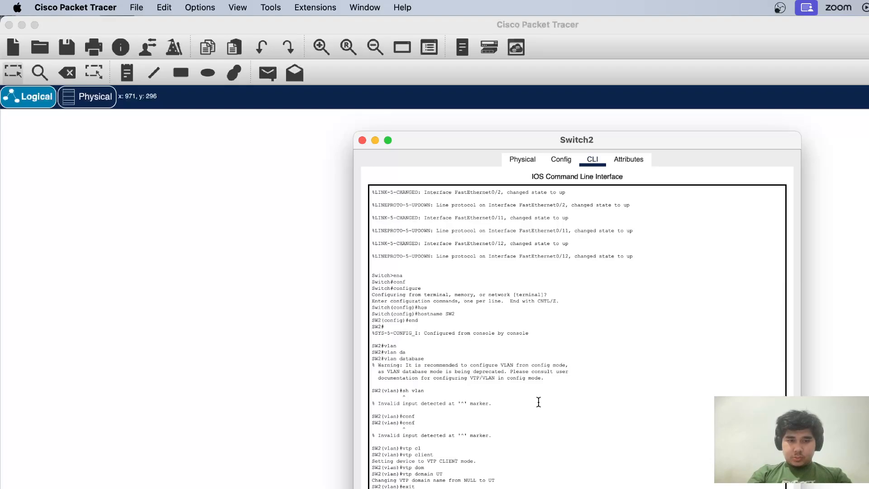
key(Return)
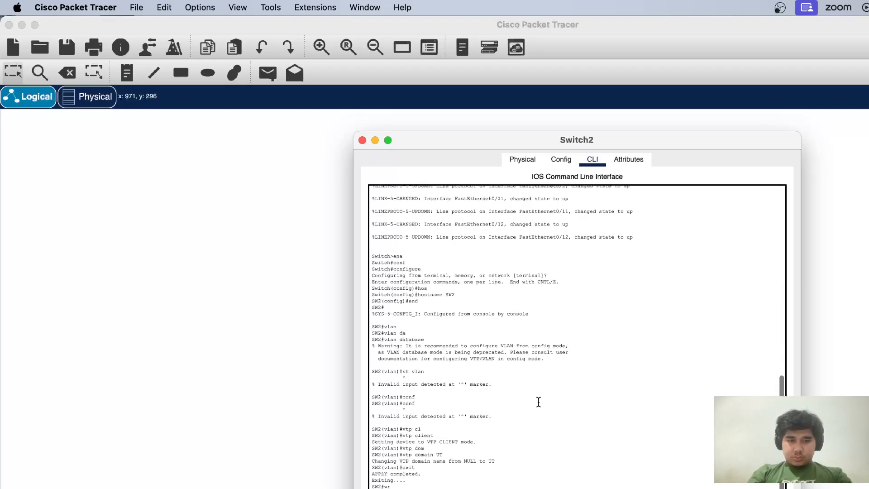
Enter configuration mode on Switch2, set interface fastEthernet 0/24 to switchport mode trunk, and exit the interface
key(Return)
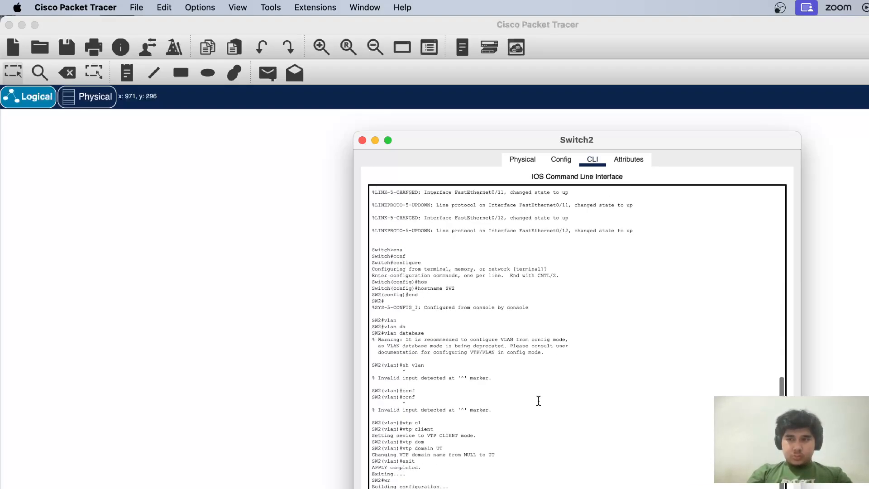
text(conf)
key(Tab)
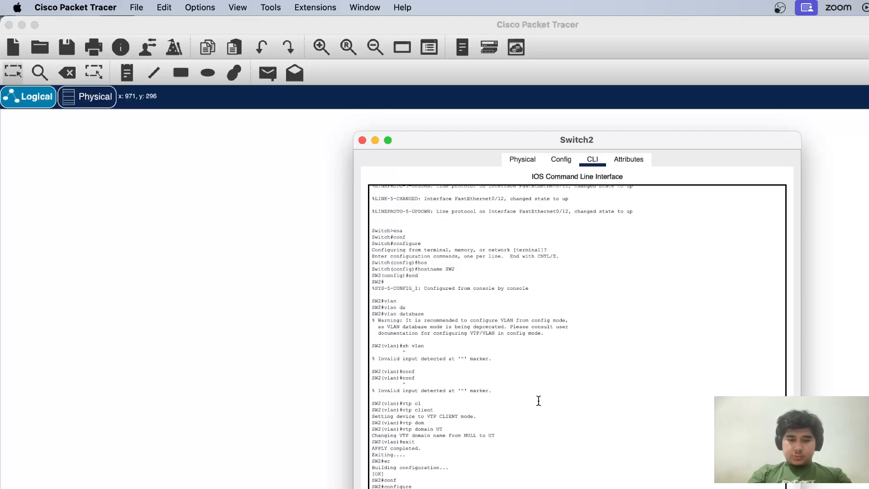
key(Return)
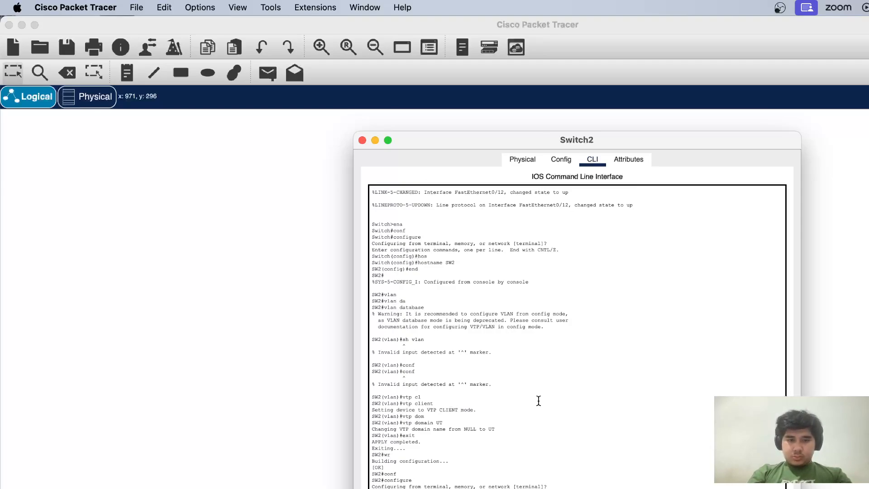
key(Return)
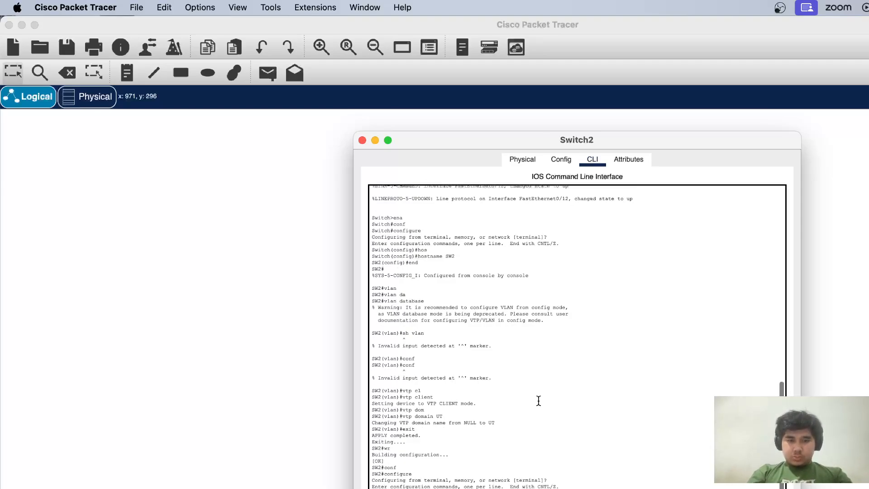
text(int fa)
key(Tab)
text(0/24)
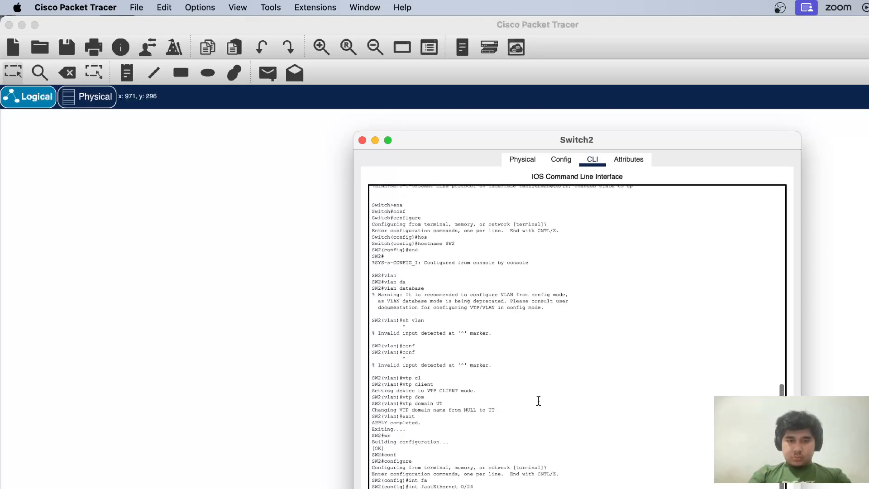
key(Return)
text(swi)
key(Tab)
text(mod)
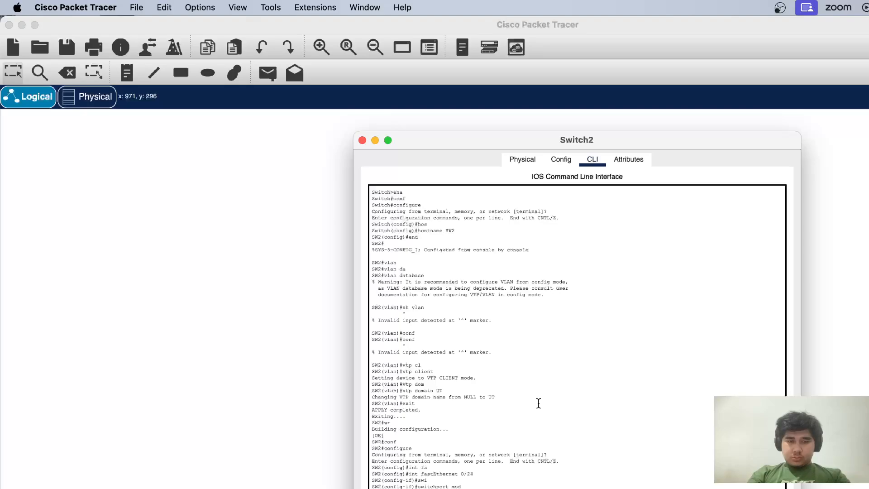
key(Tab)
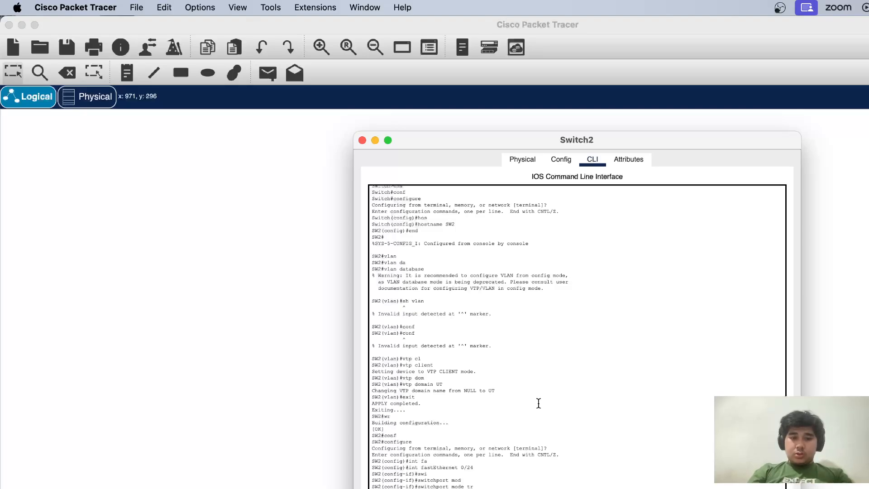
key(Tab)
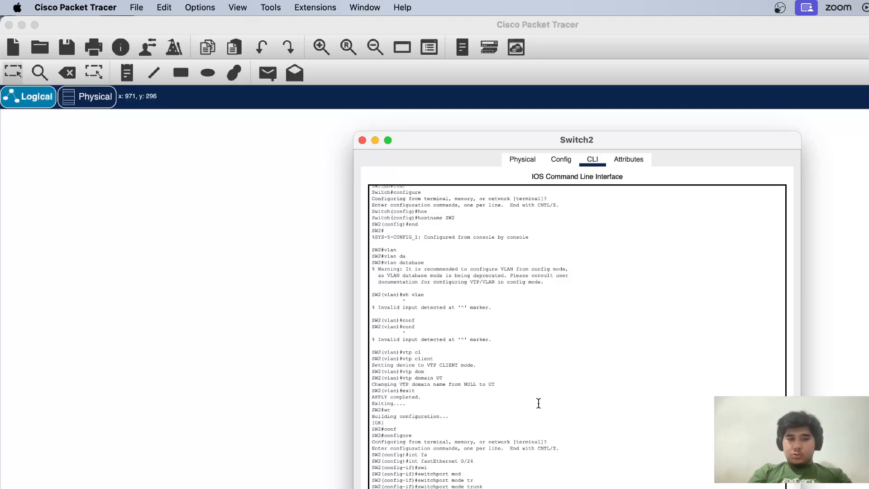
key(Return)
text(ex)
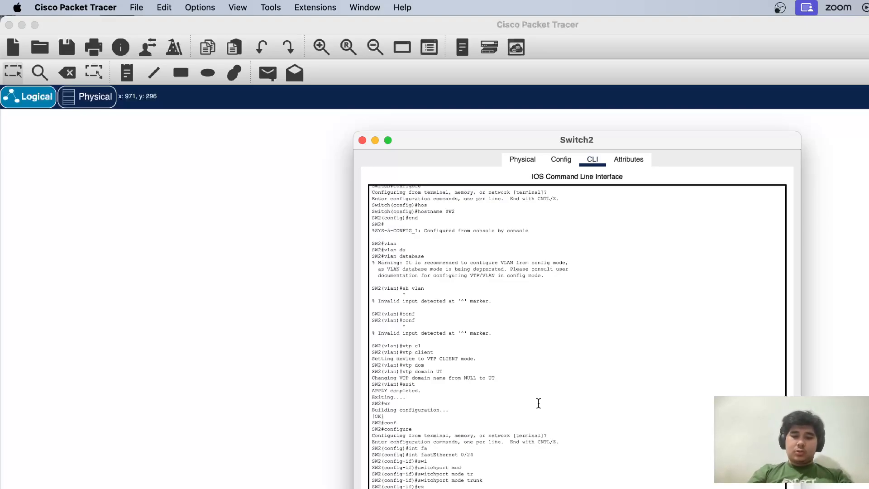
key(Return)
Set Switch2's interface range fastEthernet 0/1-10 to switchport mode access
text(int ra)
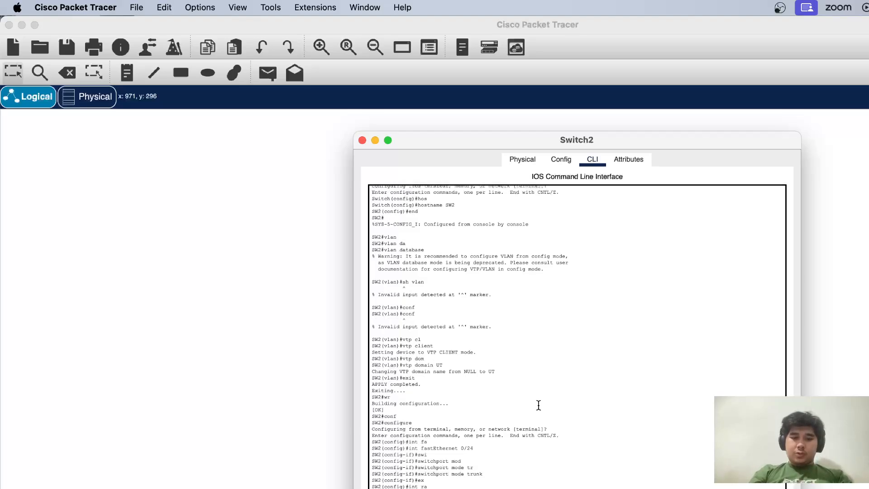
key(Tab)
text(fa)
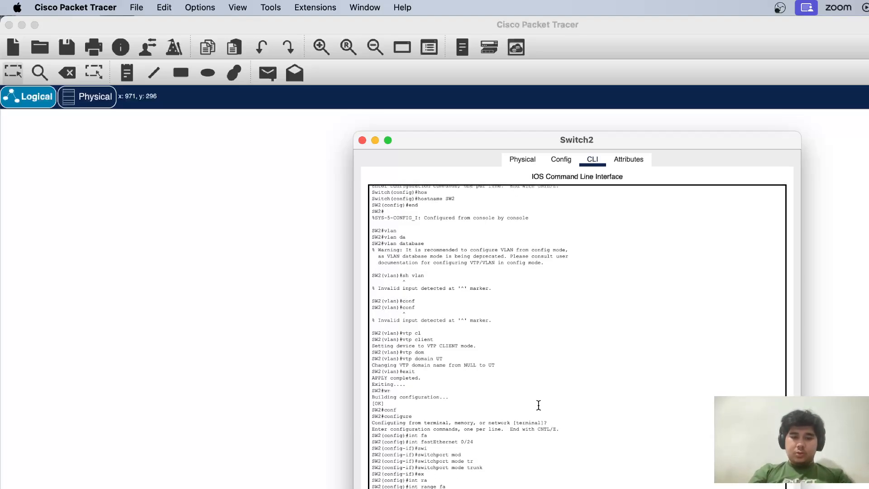
key(Tab)
text(0/1-10)
key(Return)
text(mode)
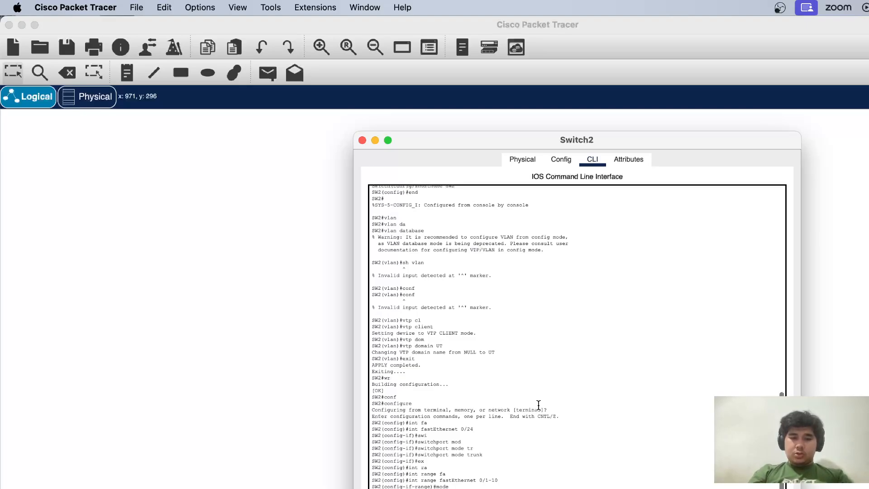
key(Tab)
key(BackSpace)
key(BackSpace)
key(BackSpace)
key(BackSpace)
text(sw)
key(Tab)
text(mode)
key(Tab)
text(acc)
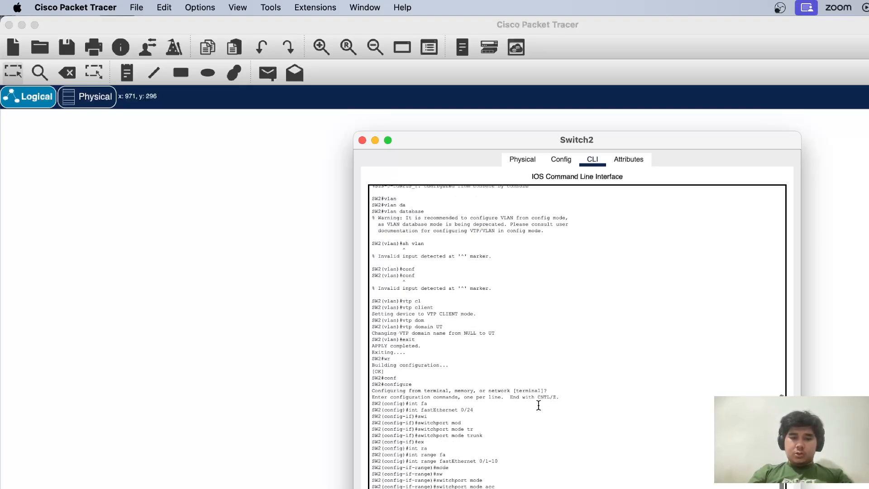
Assign the fastEthernet 0/1-10 range to access VLAN 2 and exit the range configuration
key(Tab)
key(Return)
text(sw)
key(Tab)
text(ac)
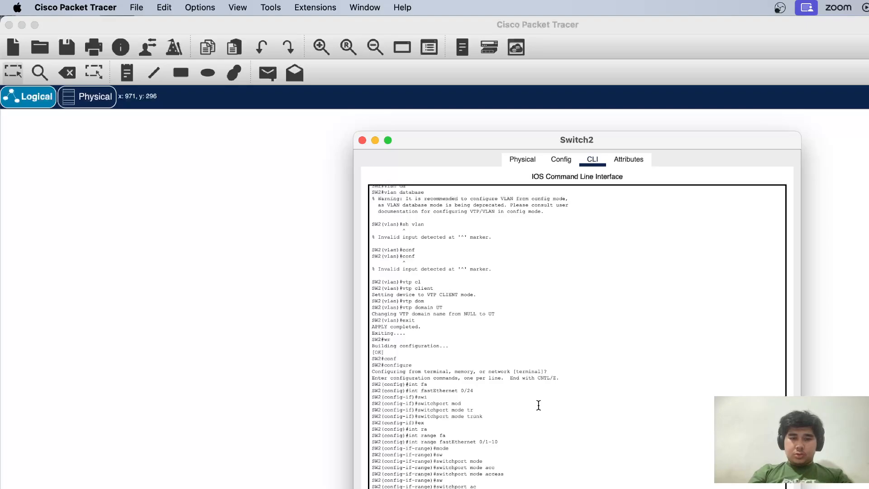
key(Tab)
text(vla)
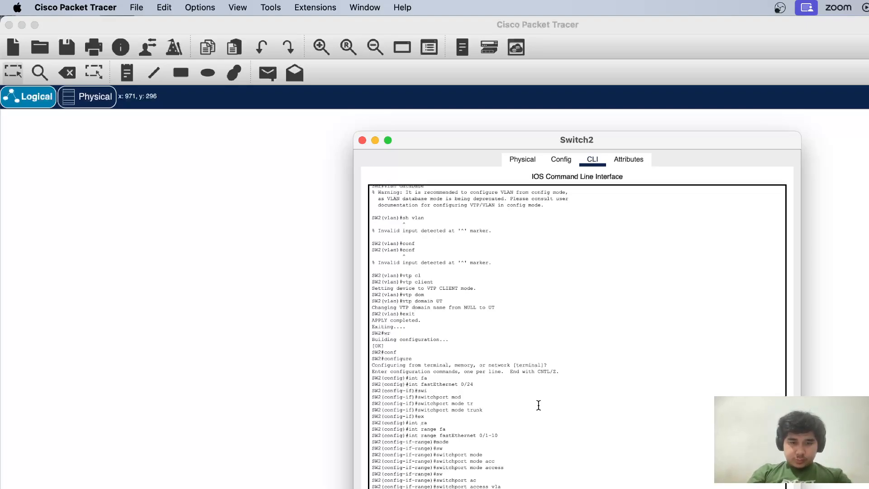
key(Tab)
text(ex)
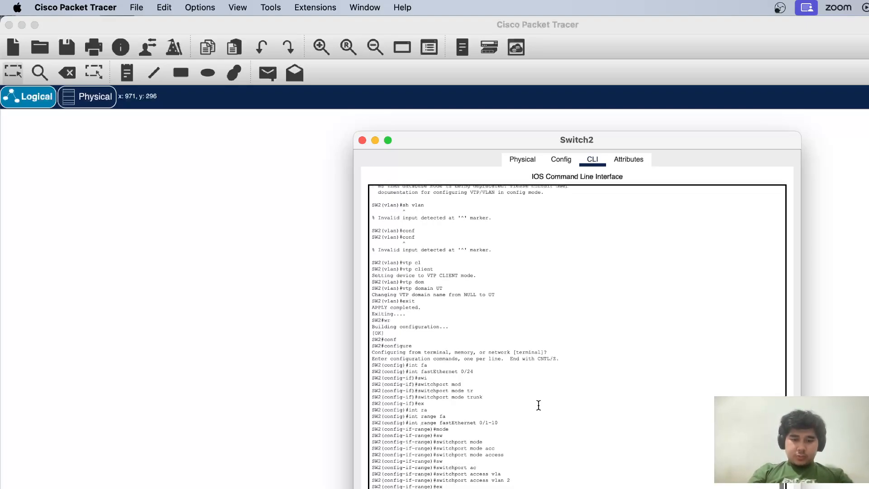
Configure interface range fastEthernet 0/11-20 as access ports in VLAN 3 and end configuration mode
key(Tab)
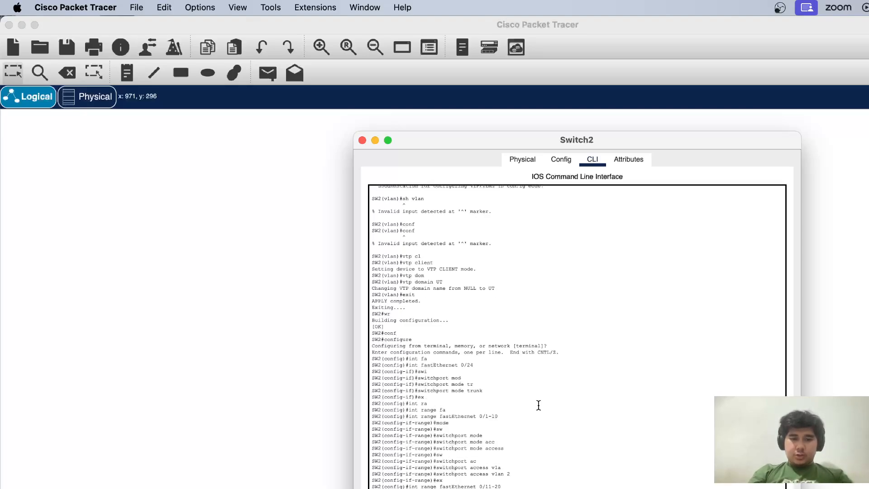
key(Tab)
key(Return)
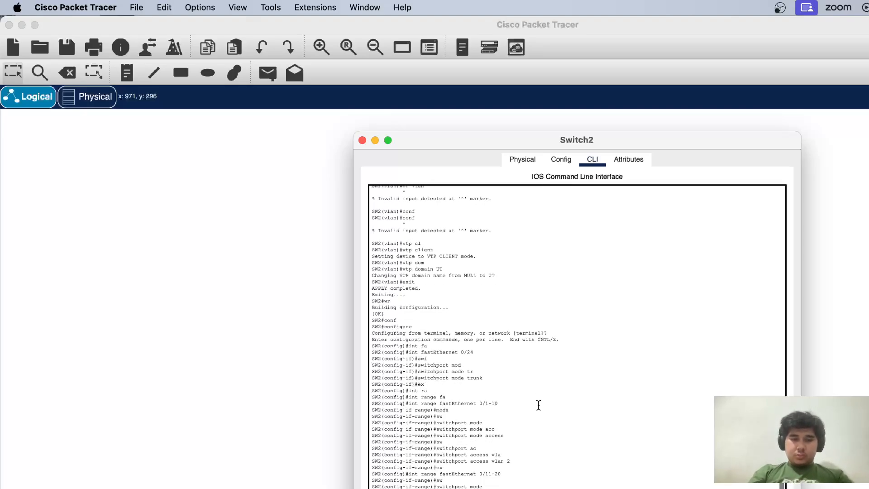
key(Tab)
key(Tab)
key(Tab)
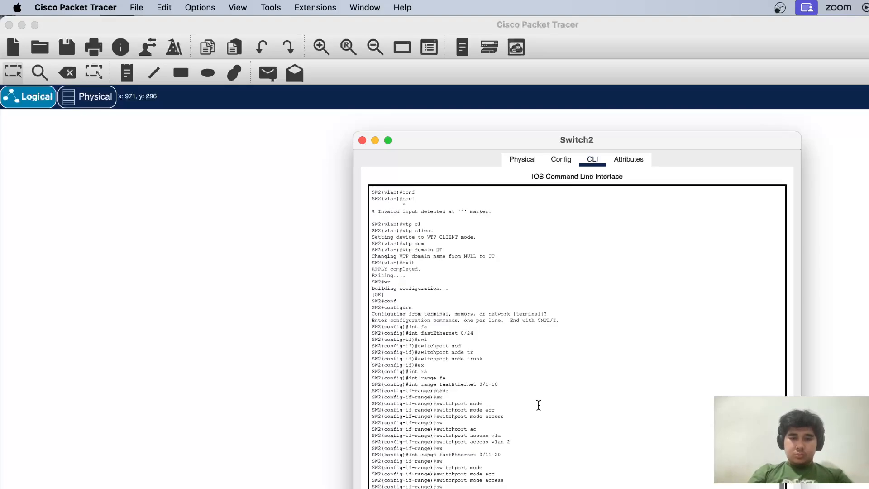
key(Tab)
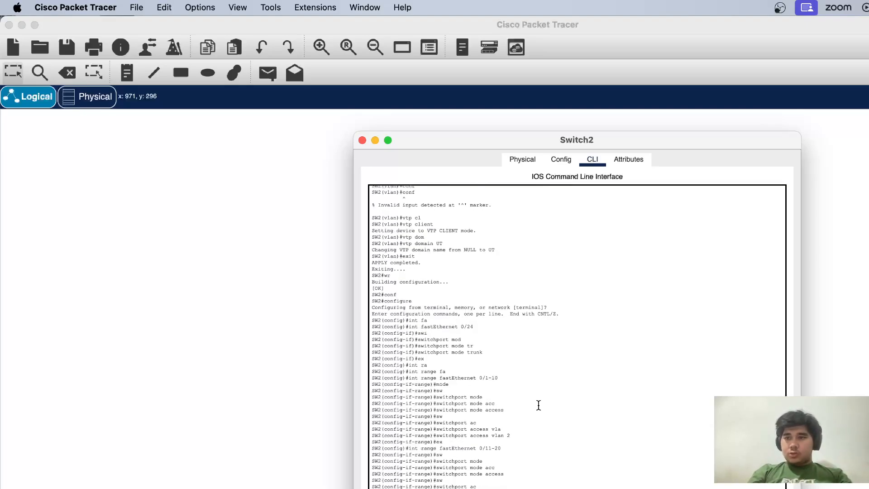
key(Return)
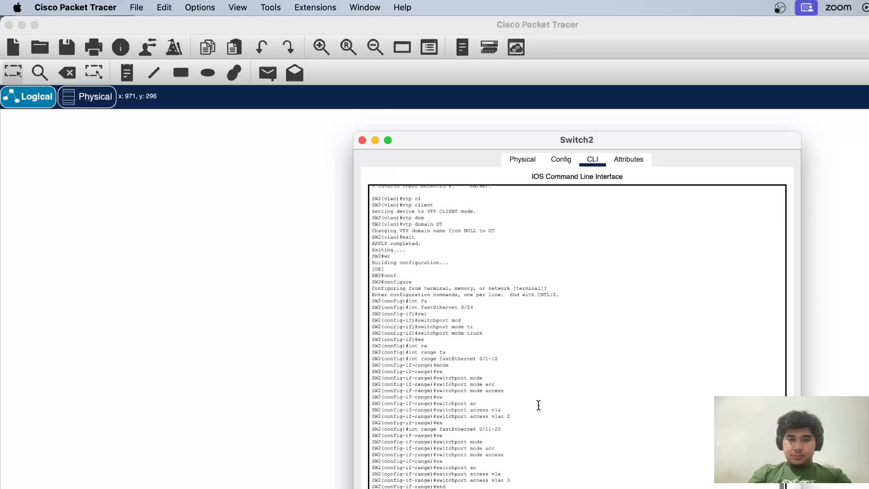
Save Switch2's configuration with wr and display its VLAN table with sh vlan
text(wr)
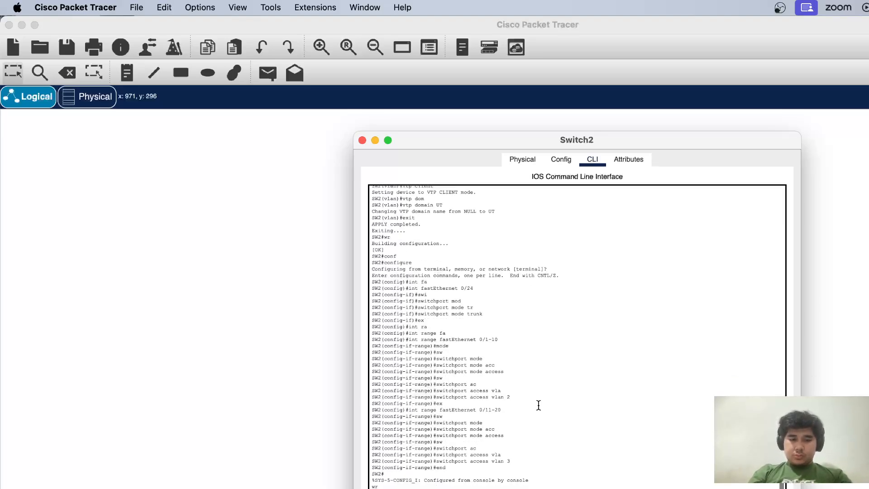
key(Return)
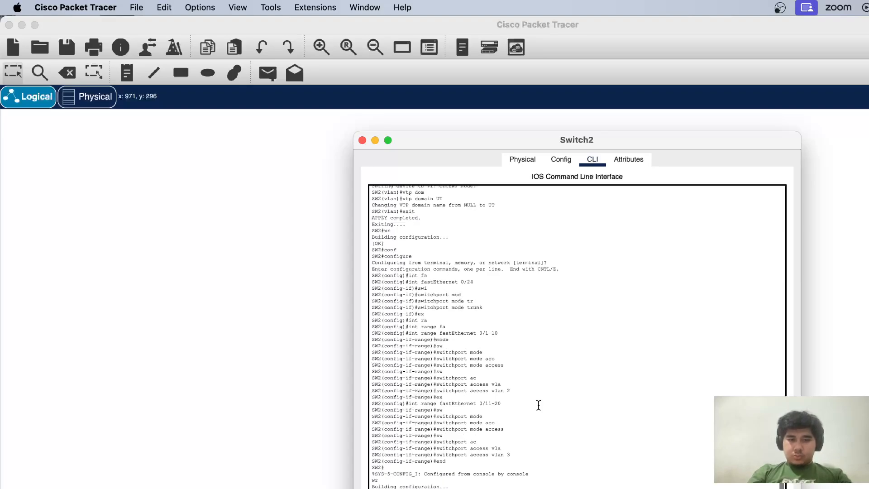
text(sh vlan)
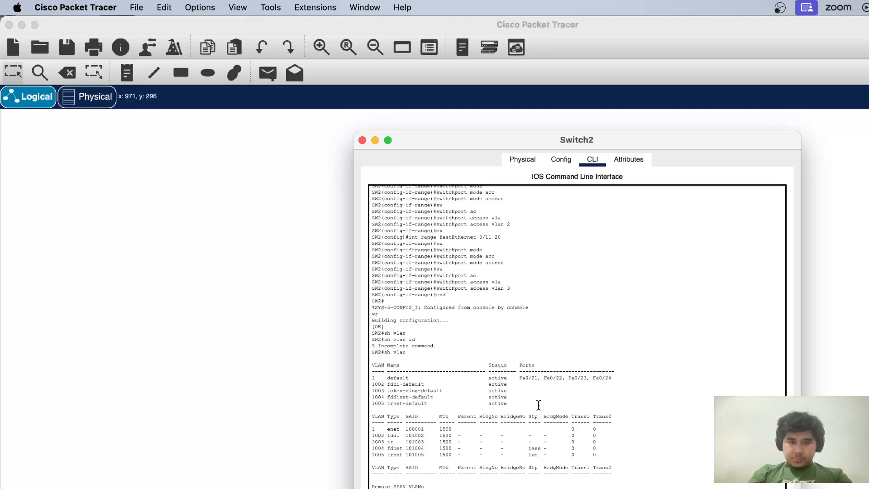
scroll(538, 405, down, 1)
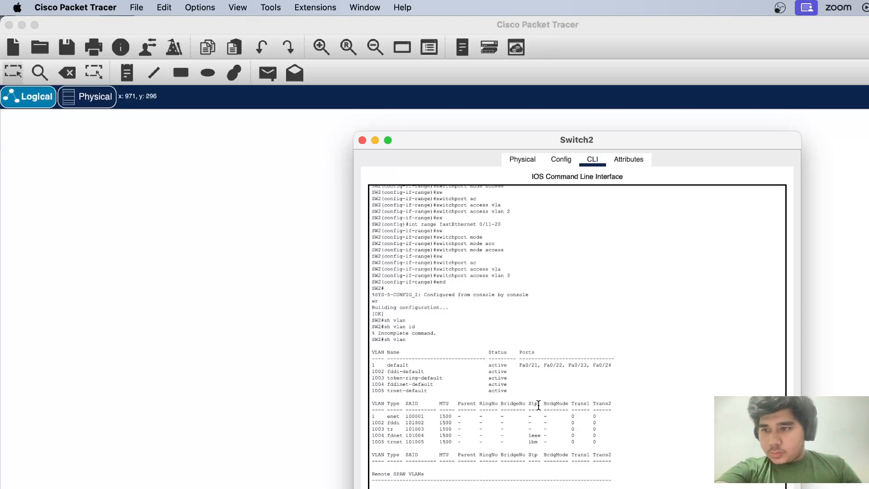
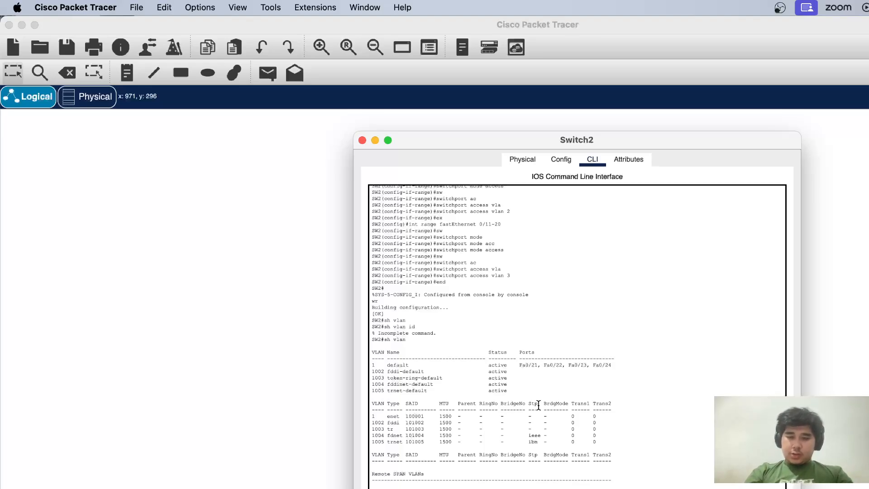
Display Switch2's VTP status with show vtp status and examine its operating mode
key(Return)
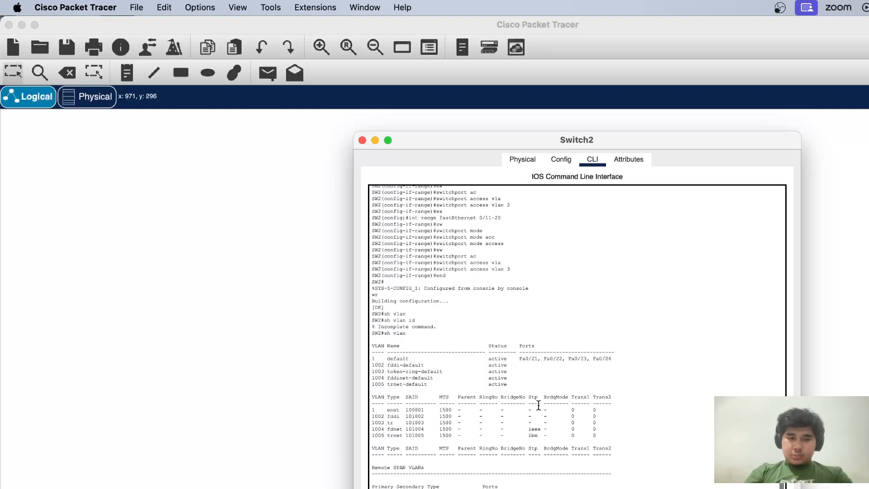
scroll(539, 405, down, 5)
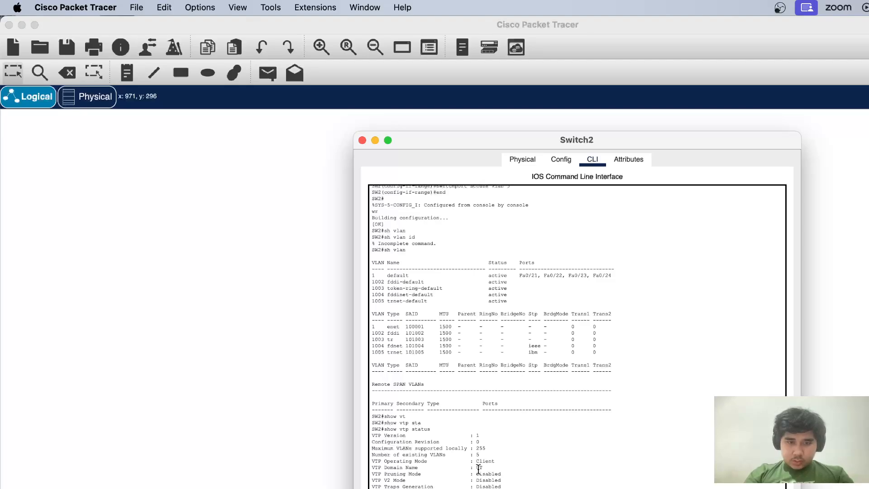
drag(495, 461, 372, 461)
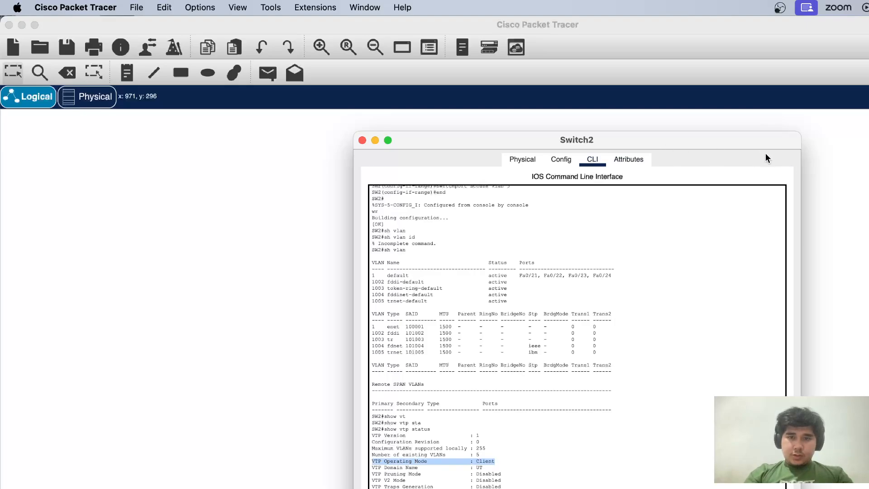
Switch to Switch1's command line and display its VTP status with sh vtp status to check the operating mode
click(830, 140)
click(496, 250)
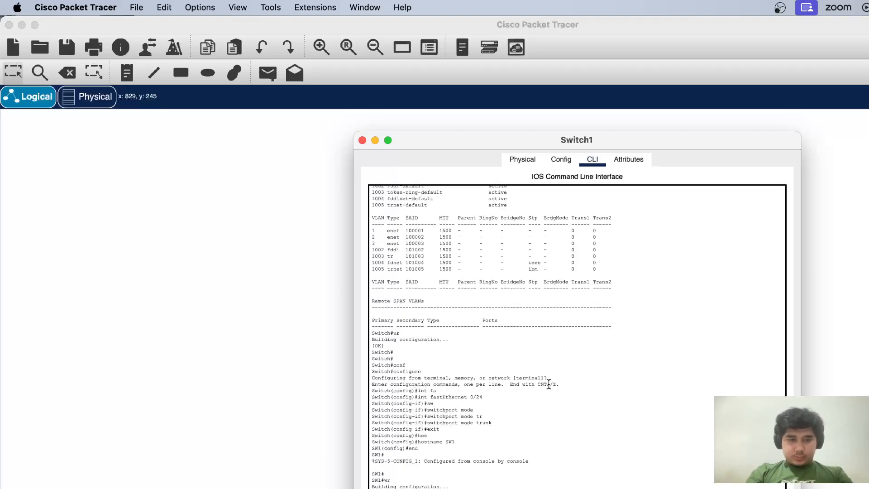
scroll(550, 383, down, 5)
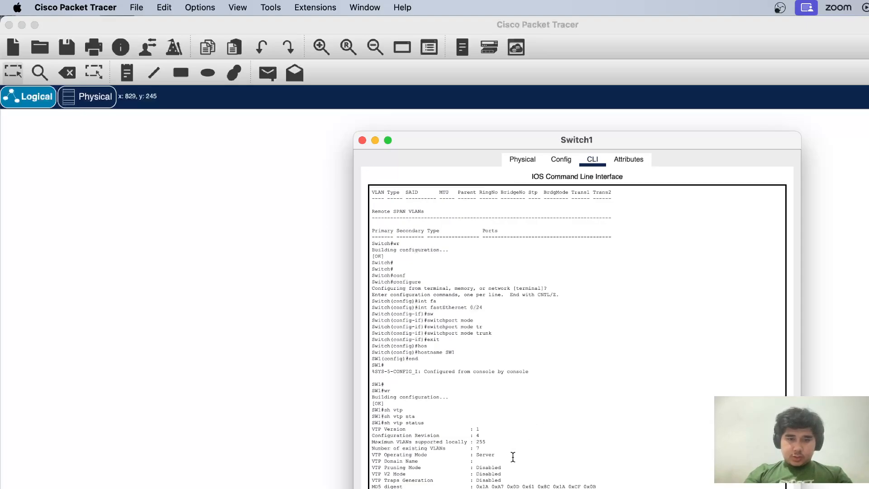
drag(513, 456, 369, 453)
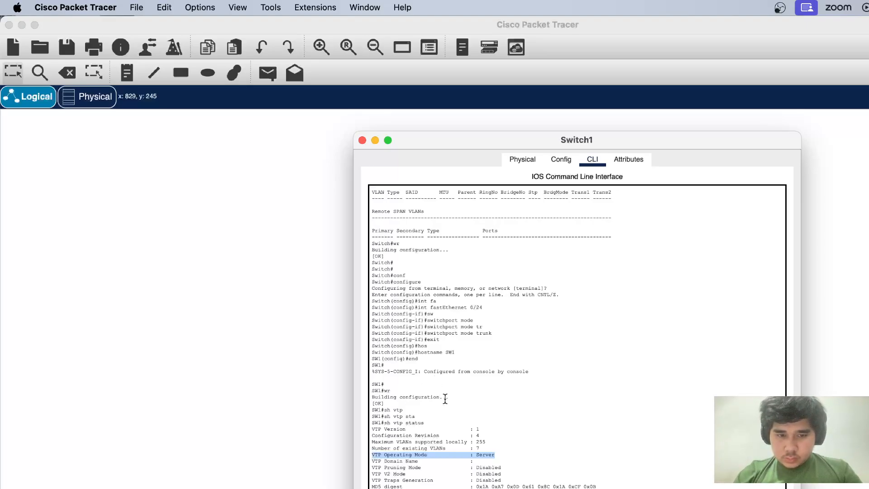
click(487, 450)
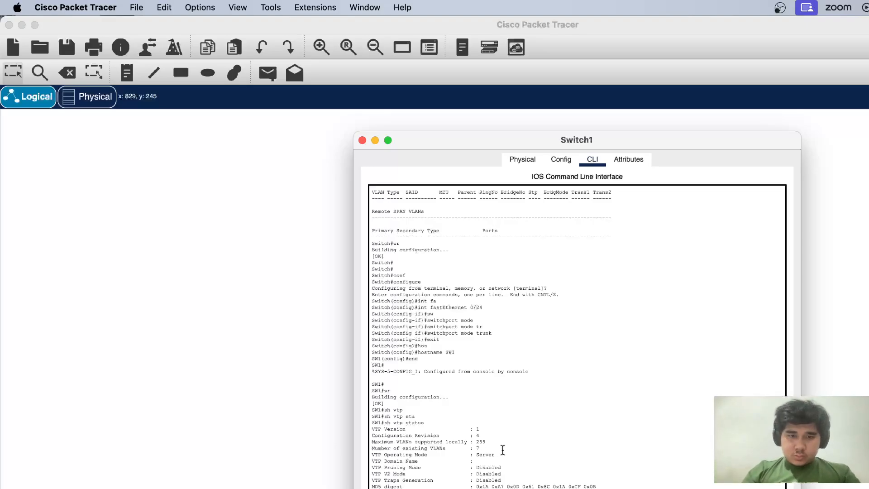
Set Switch1's VTP domain to UT, end configuration mode and display its VTP status again
scroll(503, 450, down, 2)
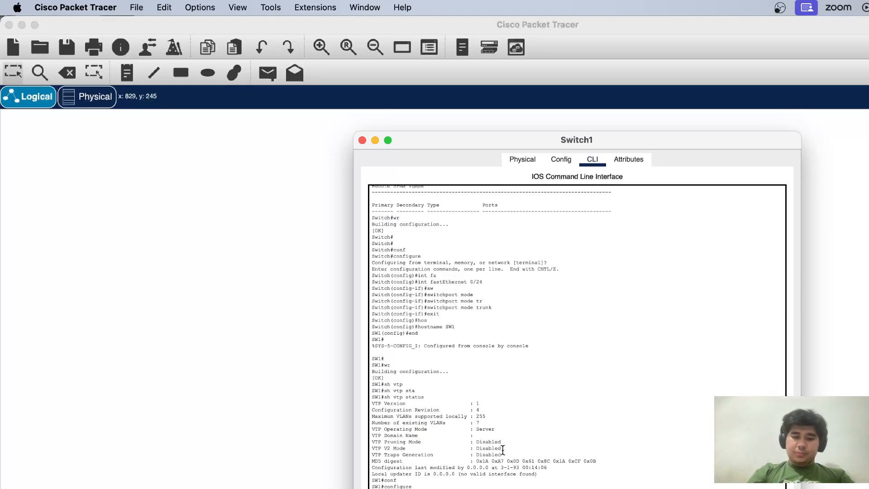
scroll(502, 450, down, 1)
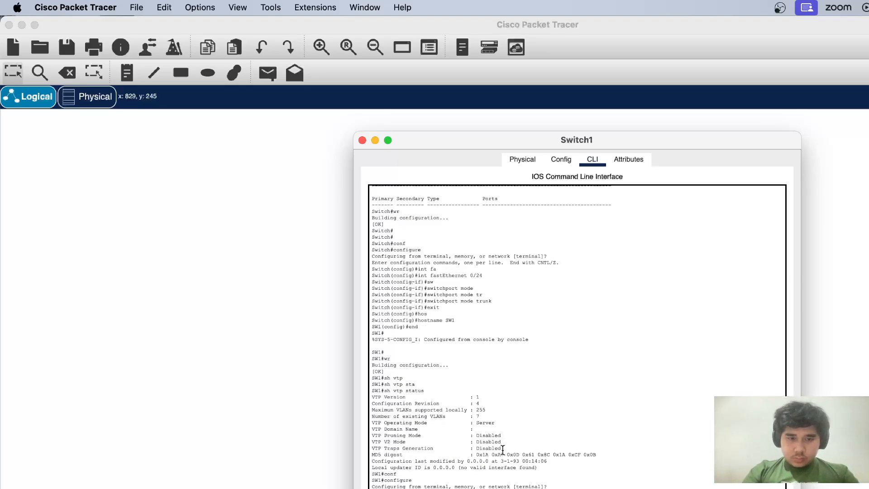
scroll(502, 449, down, 1)
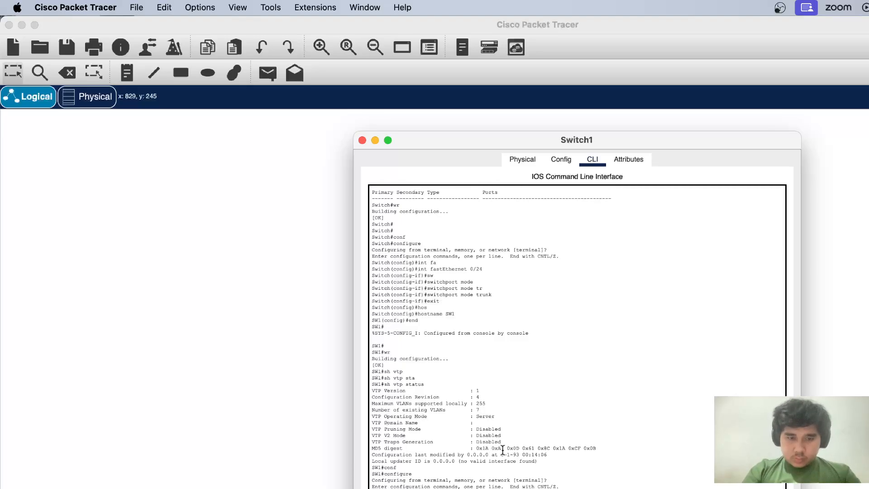
scroll(503, 451, down, 5)
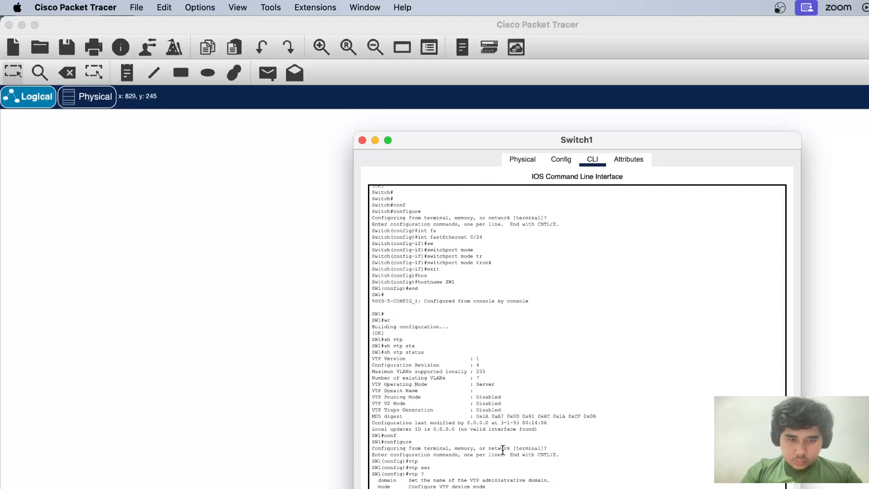
scroll(503, 449, down, 1)
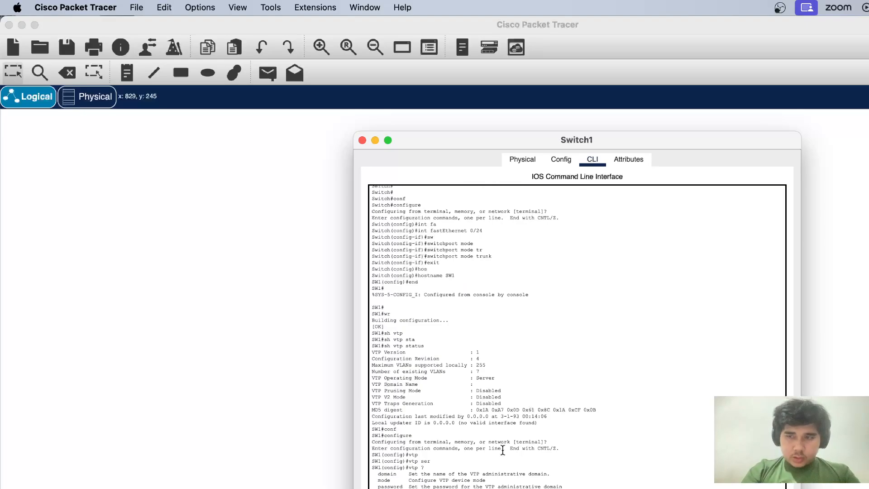
scroll(502, 450, down, 2)
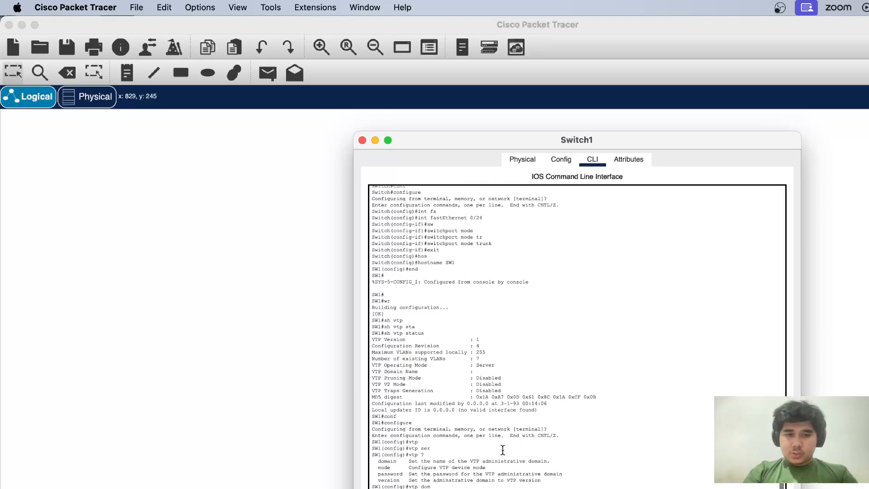
scroll(503, 449, down, 3)
scroll(503, 450, down, 2)
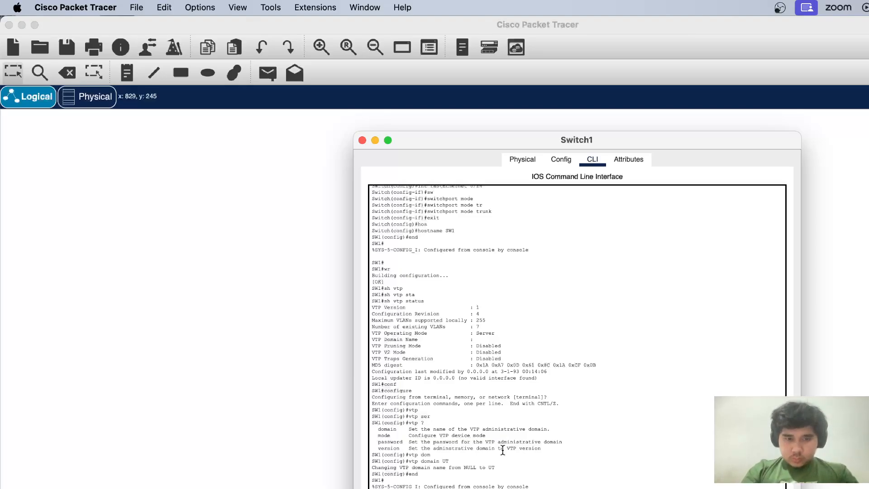
scroll(503, 451, down, 14)
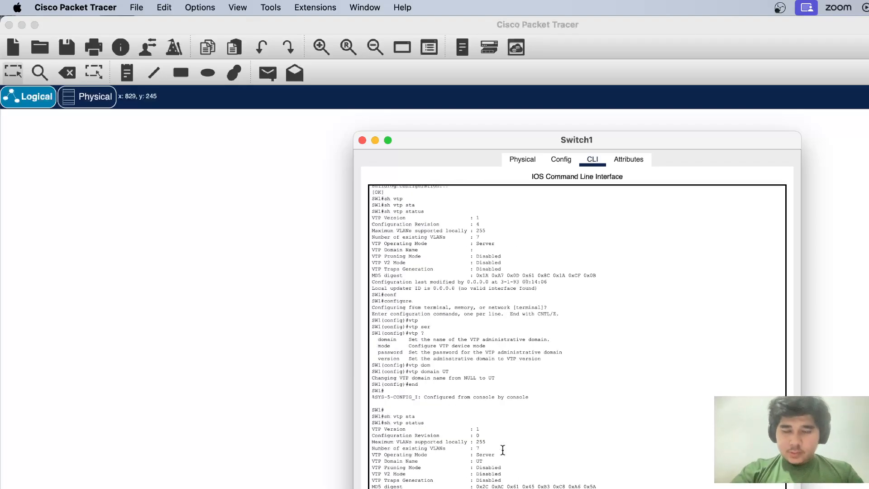
Return to Switch2's command line and display its trunk interfaces with sh int trunk
click(364, 140)
click(493, 397)
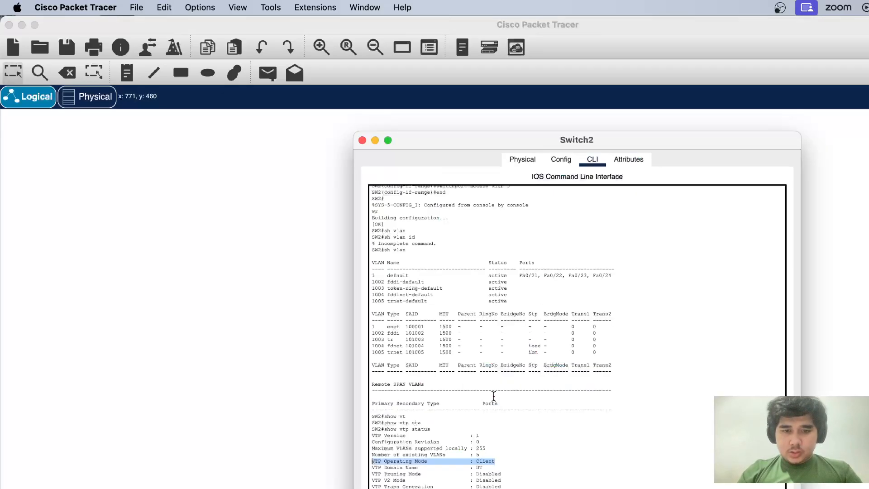
click(504, 350)
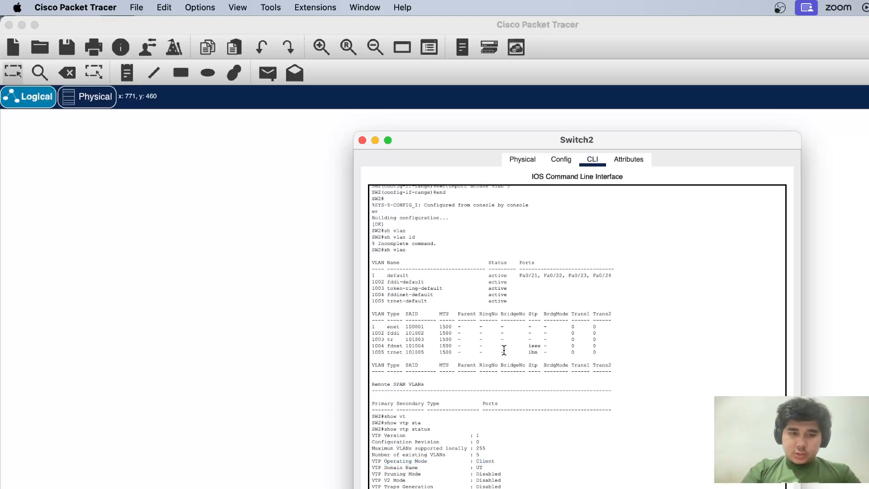
scroll(504, 350, down, 2)
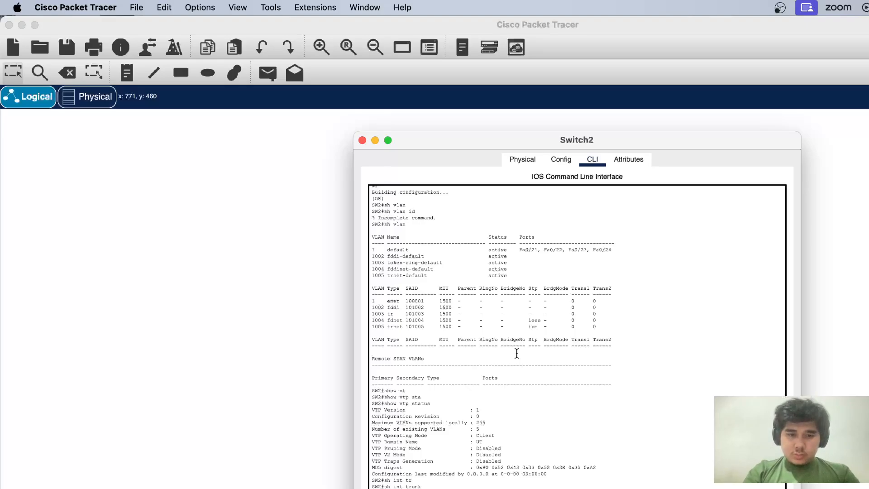
scroll(517, 354, down, 1)
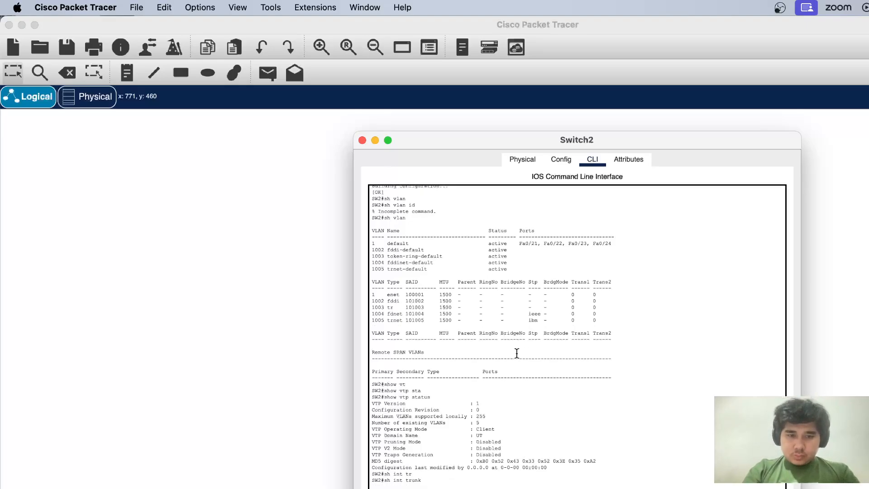
Display Switch2's running configuration and examine the port settings, including FastEthernet0/24
scroll(516, 353, down, 4)
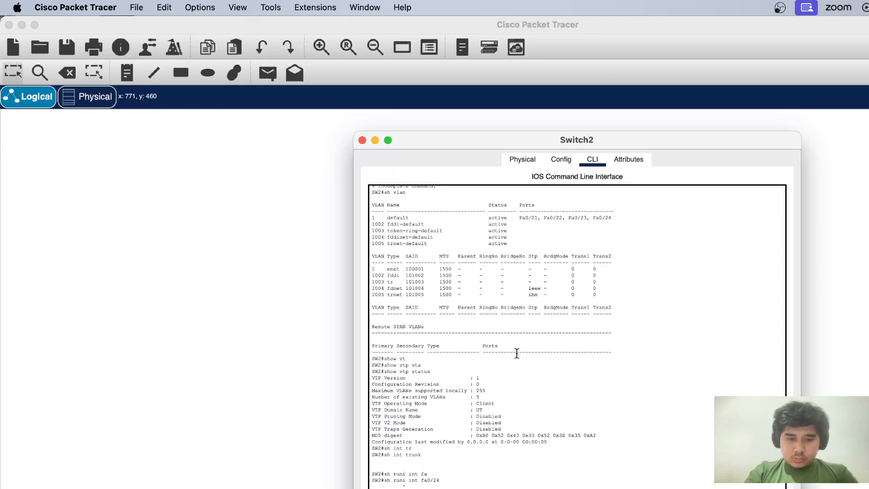
scroll(517, 353, down, 4)
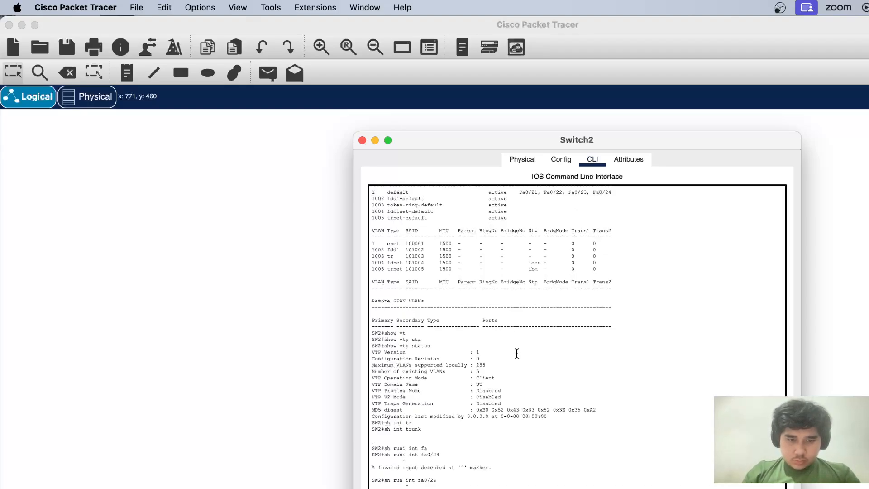
scroll(517, 353, down, 20)
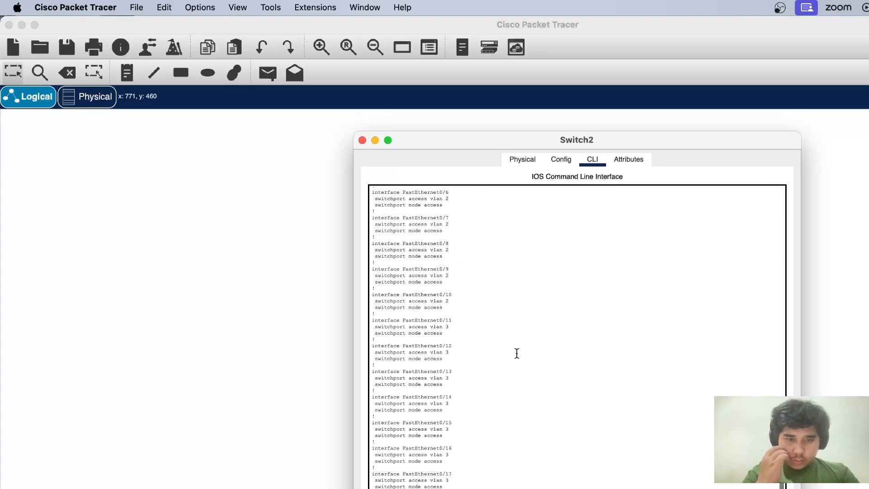
scroll(471, 406, down, 10)
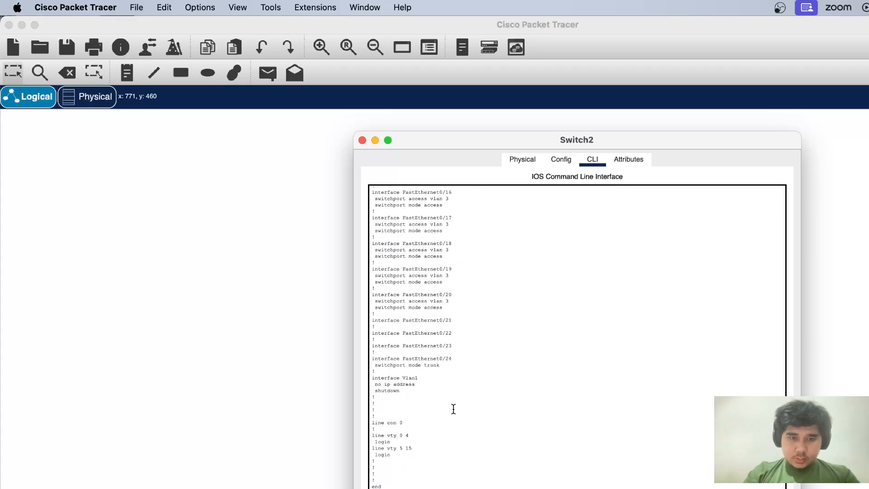
Enable Switch2's interface fastEthernet 0/24 with no shutdown and end configuration mode
scroll(453, 409, down, 2)
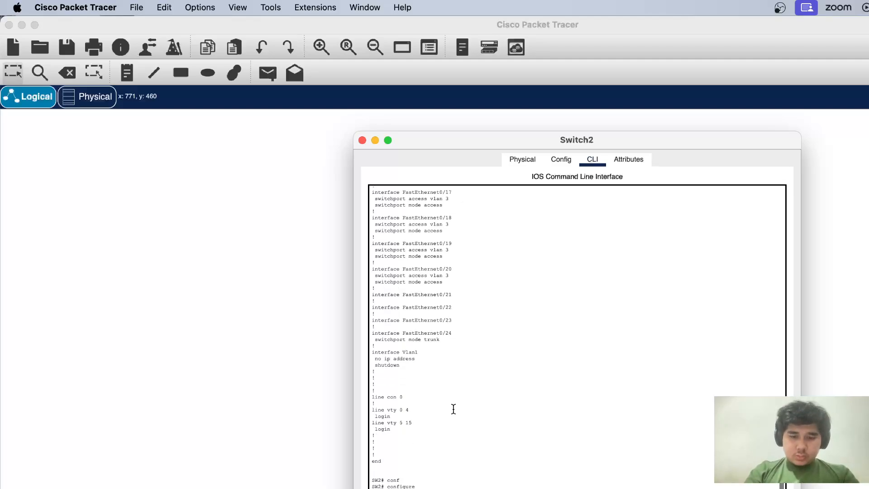
scroll(453, 409, down, 1)
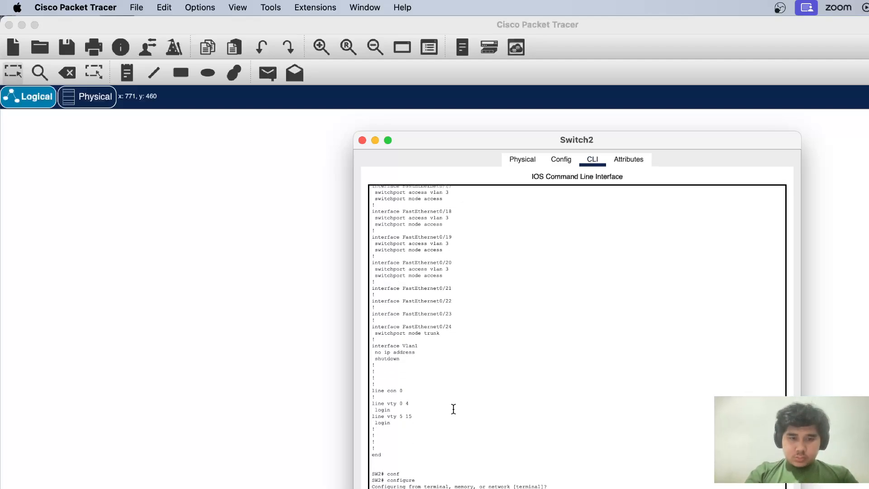
scroll(453, 408, down, 1)
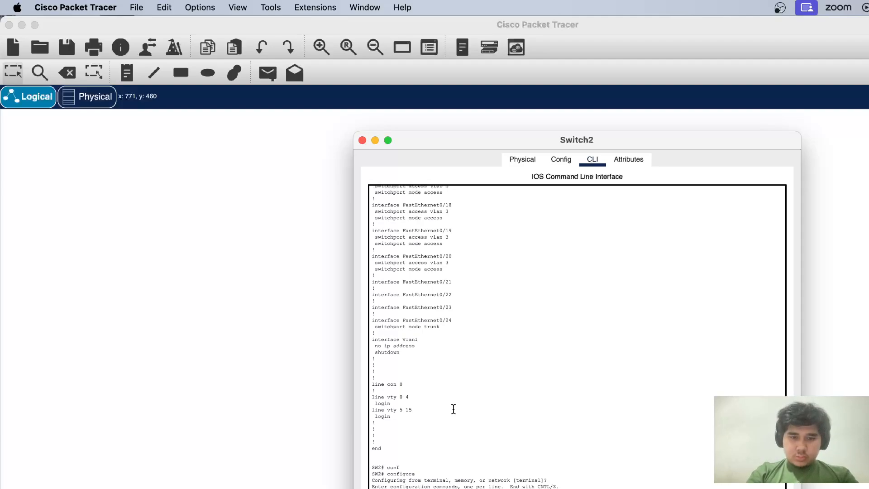
scroll(453, 409, down, 1)
scroll(454, 409, down, 3)
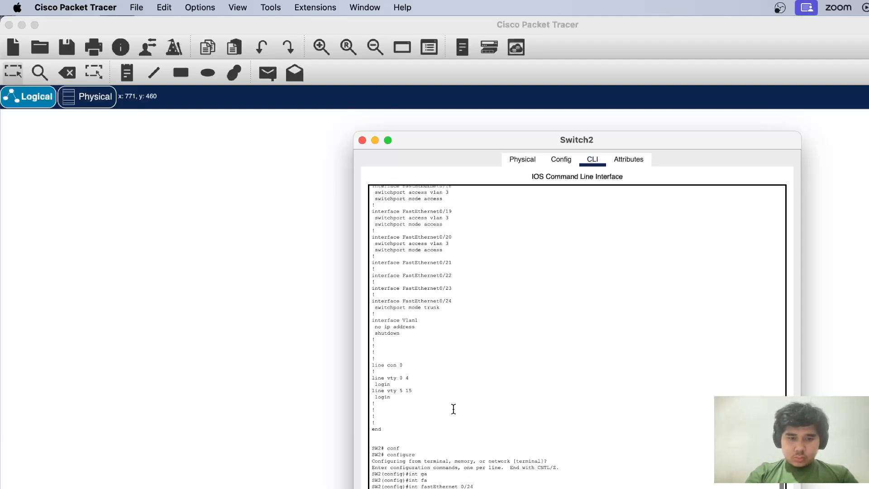
scroll(454, 409, down, 2)
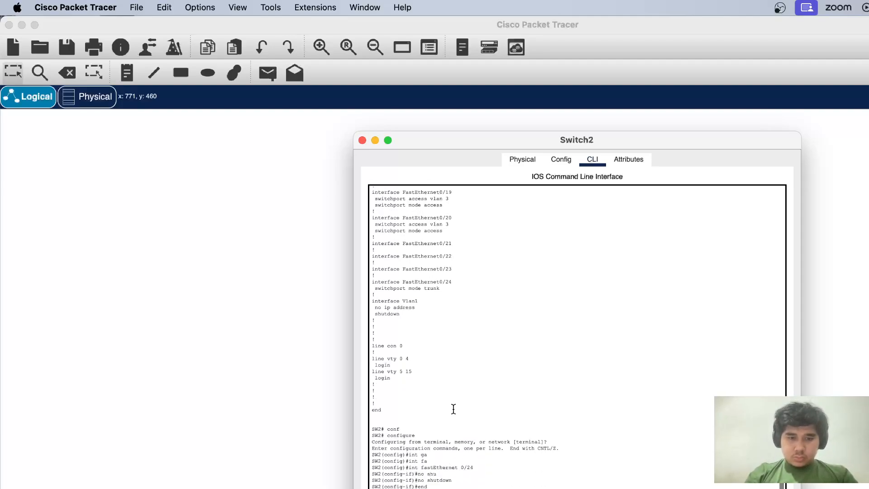
Switch to Switch1's command line, enable interface fastEthernet 0/24 with no shut and end configuration mode
click(375, 140)
click(504, 247)
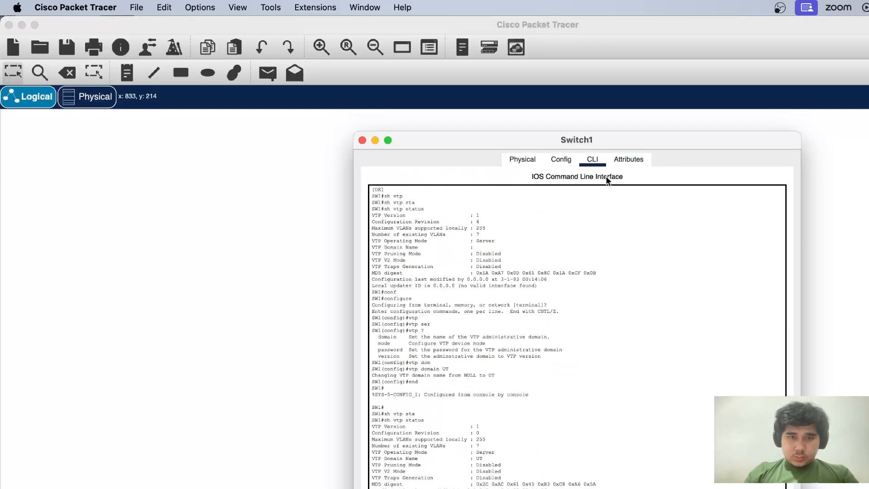
click(574, 301)
scroll(573, 302, down, 2)
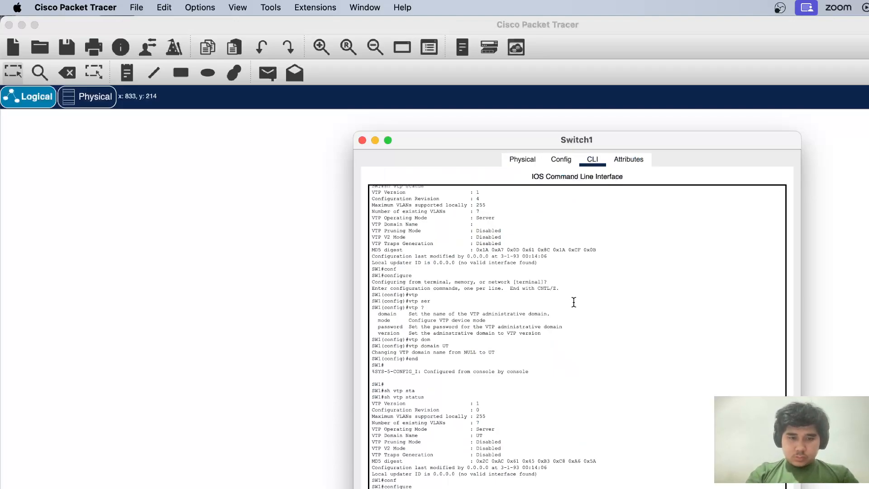
scroll(573, 301, down, 1)
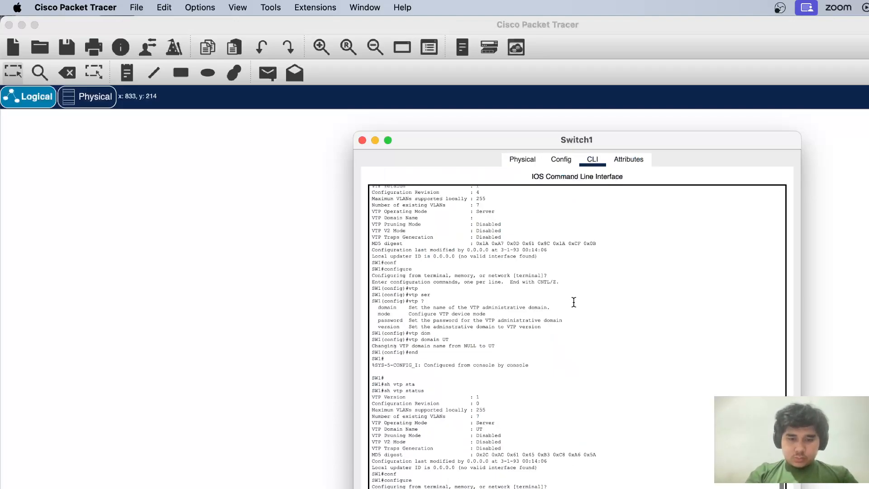
scroll(574, 302, down, 1)
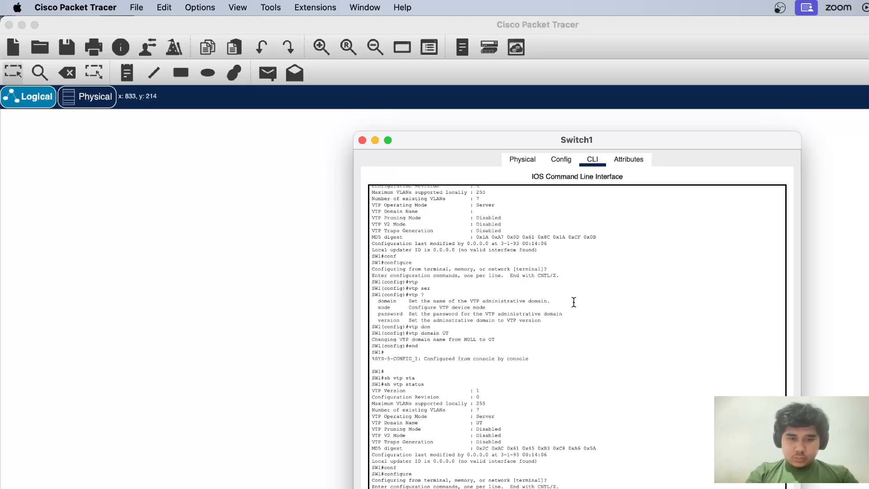
scroll(574, 302, down, 1)
scroll(574, 302, down, 3)
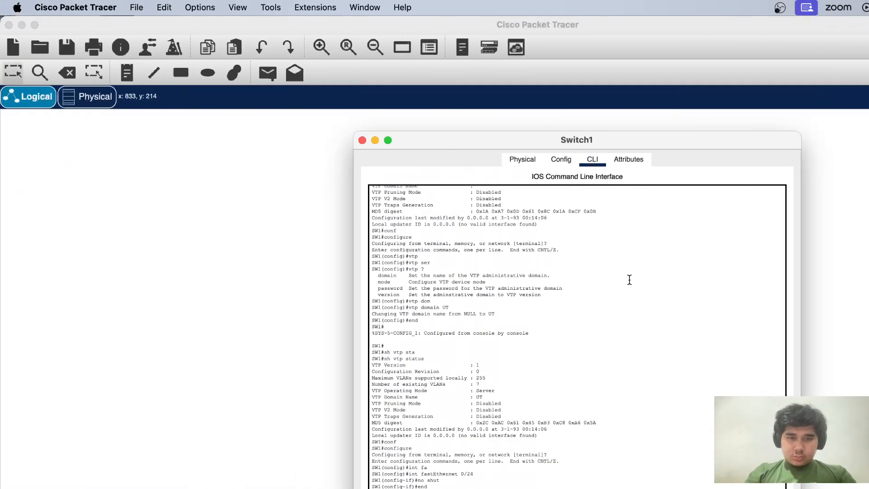
Try to restore the link between the switches by reattaching its Switch2 end to FastEthernet0/24
click(845, 259)
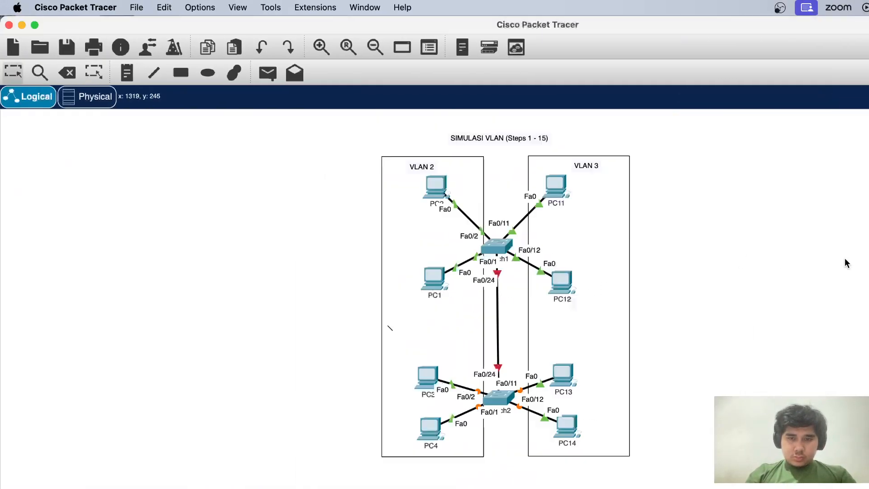
click(498, 368)
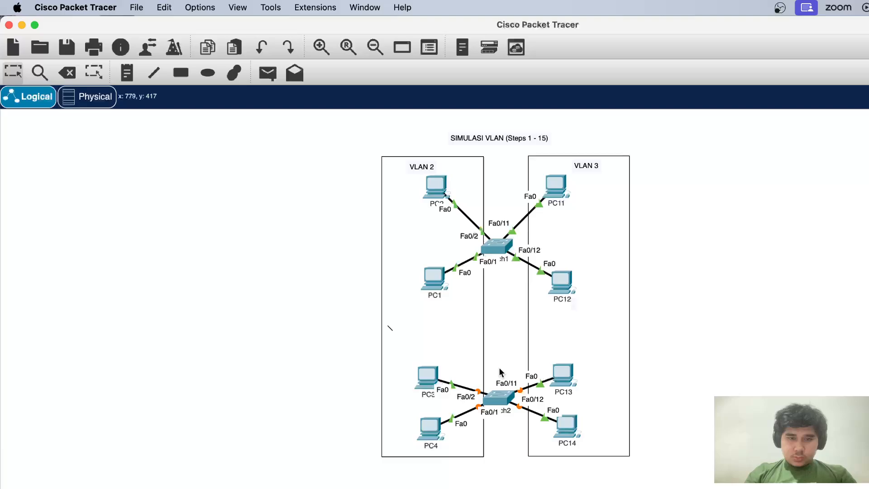
click(498, 397)
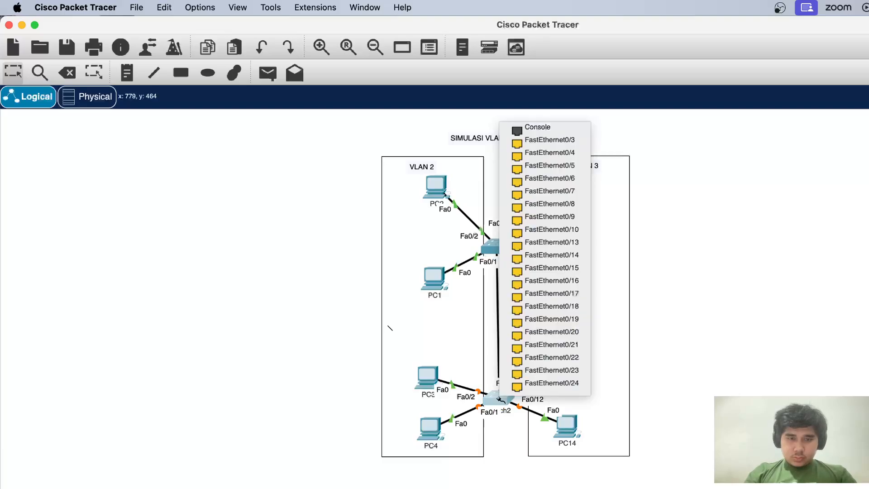
click(530, 385)
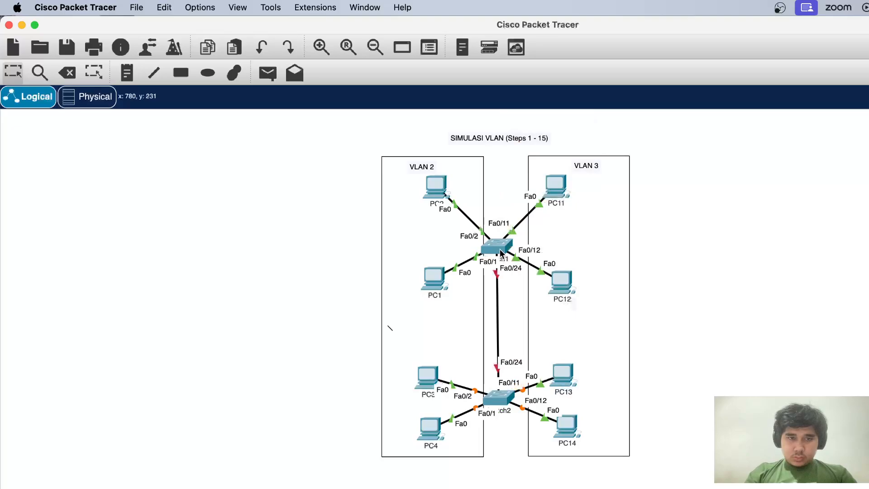
Display Switch1's interface summary with sh ip int br and check the FastEthernet0/24 status
click(500, 249)
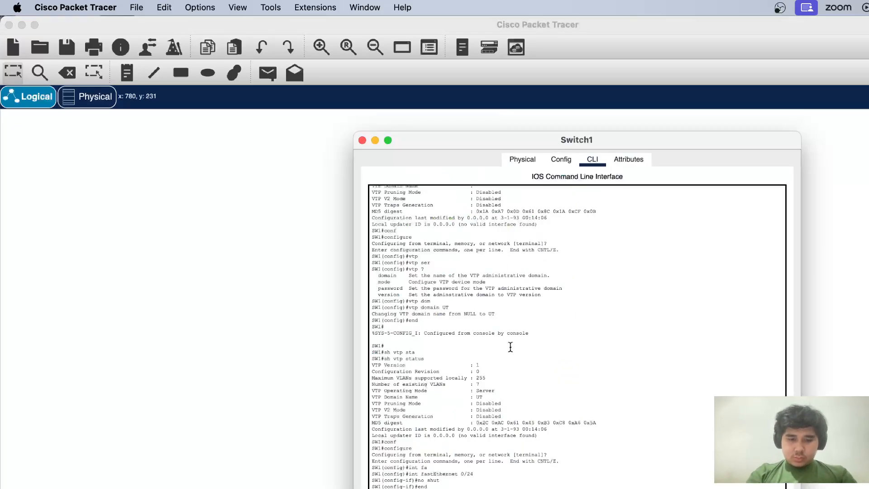
key(Return)
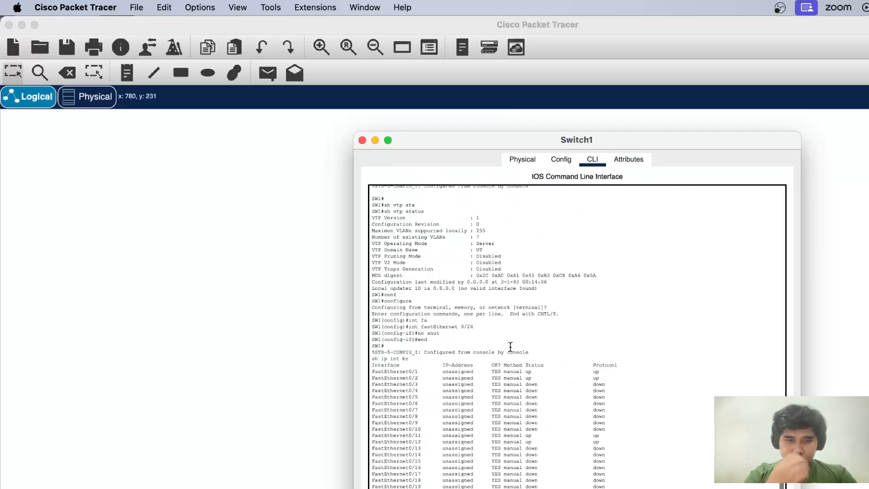
scroll(462, 423, down, 2)
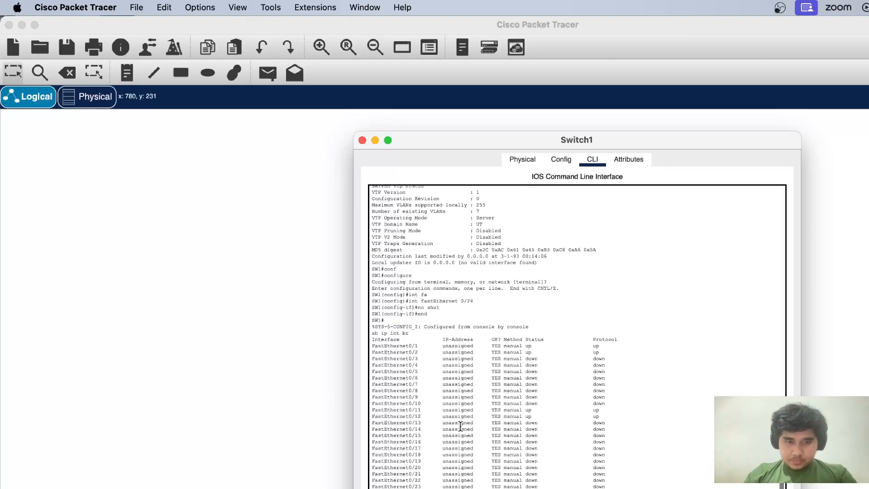
click(363, 141)
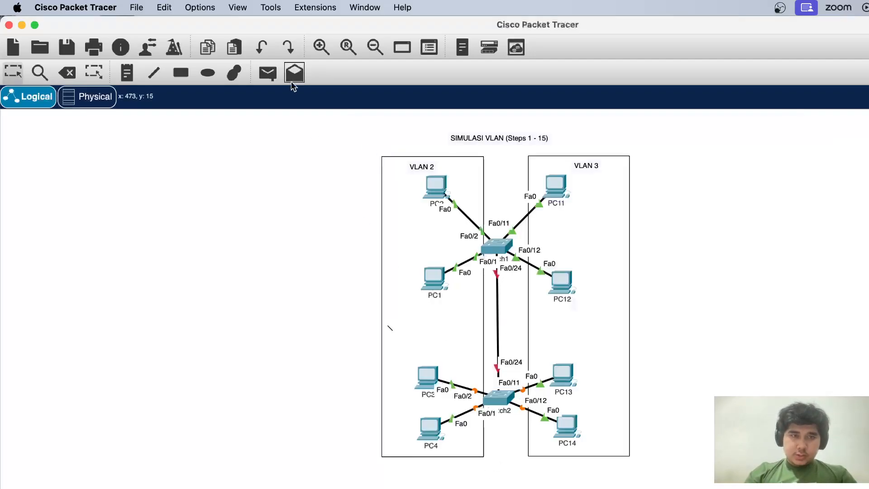
Delete the existing cable between Switch1 and Switch2
click(67, 72)
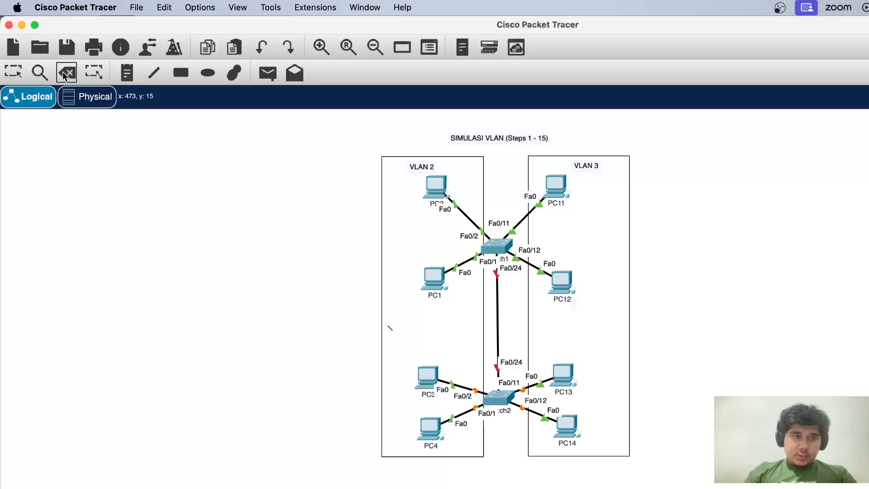
click(498, 304)
key(Escape)
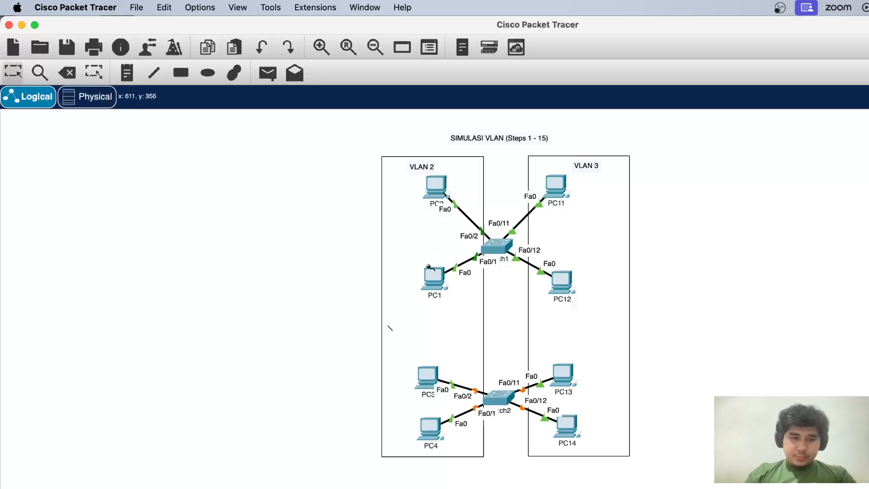
Connect FastEthernet0/24 on Switch1 to FastEthernet0/24 on Switch2 with a copper cross-over cable
click(497, 250)
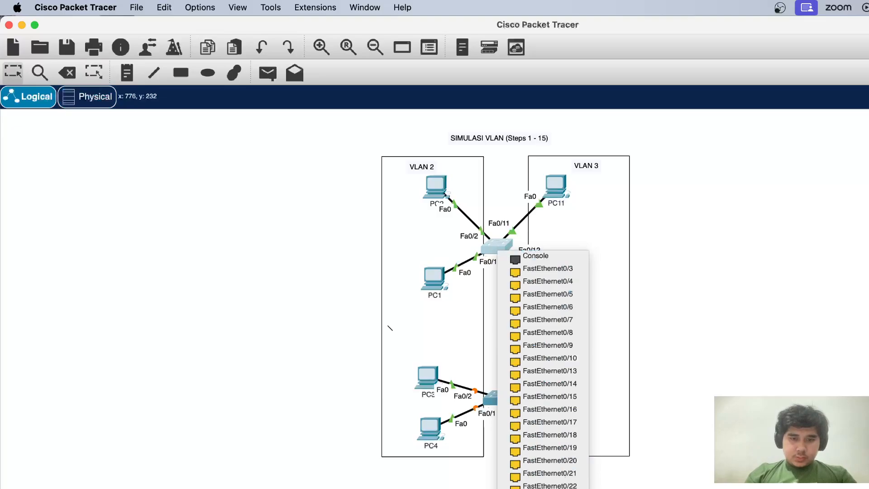
click(539, 488)
click(503, 396)
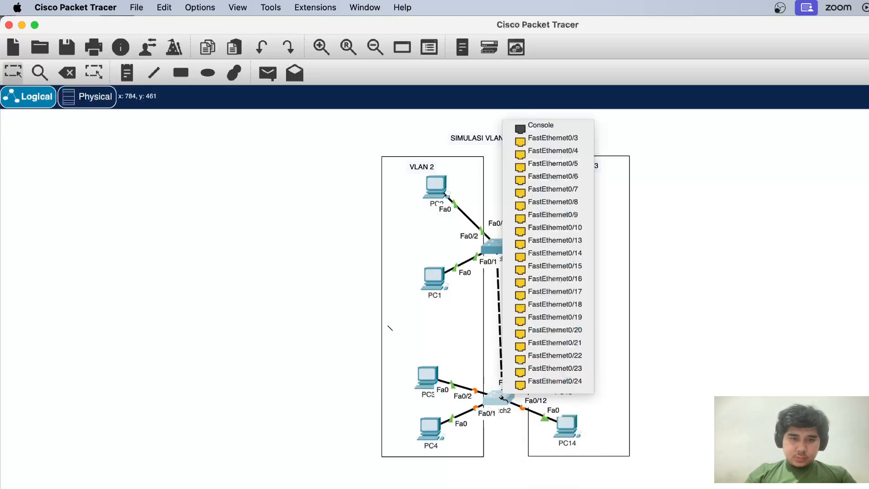
click(543, 382)
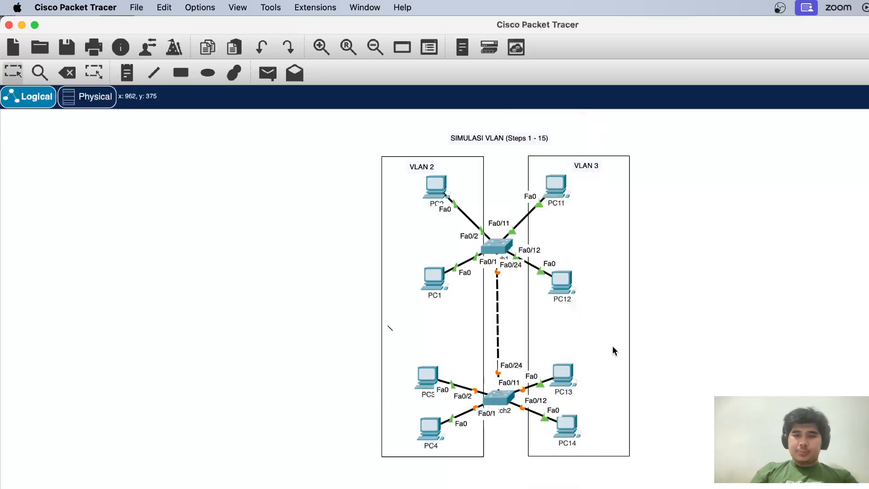
Display Switch2's trunk interfaces with sh int trunk and examine the Fa0/24 encapsulation
mouse_move(575, 381)
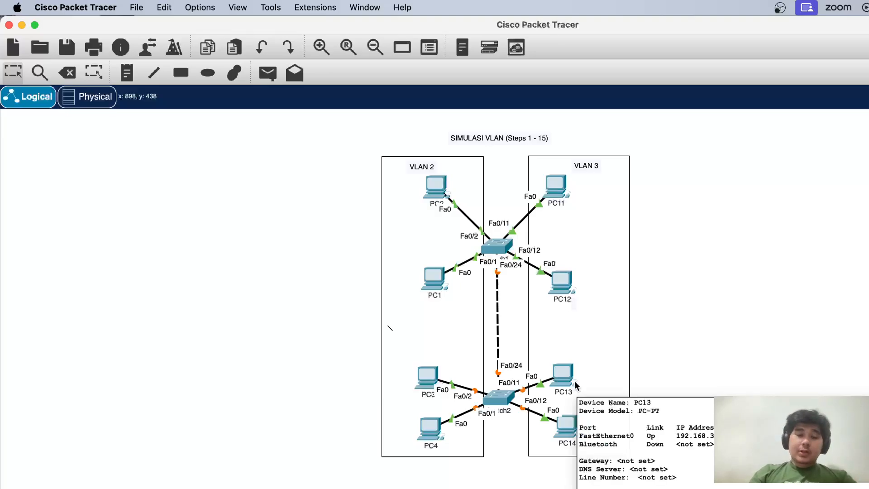
click(506, 396)
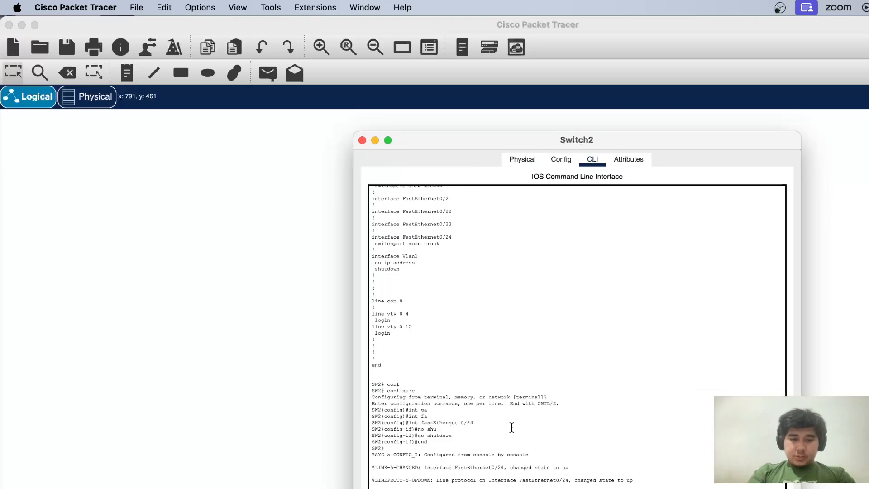
key(Return)
key(Return)
text(sh int tr)
key(Tab)
key(Return)
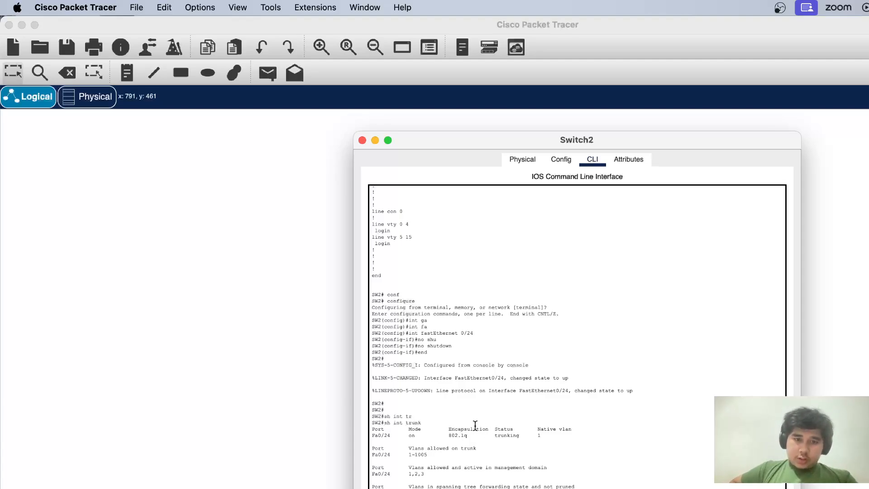
drag(473, 436, 456, 434)
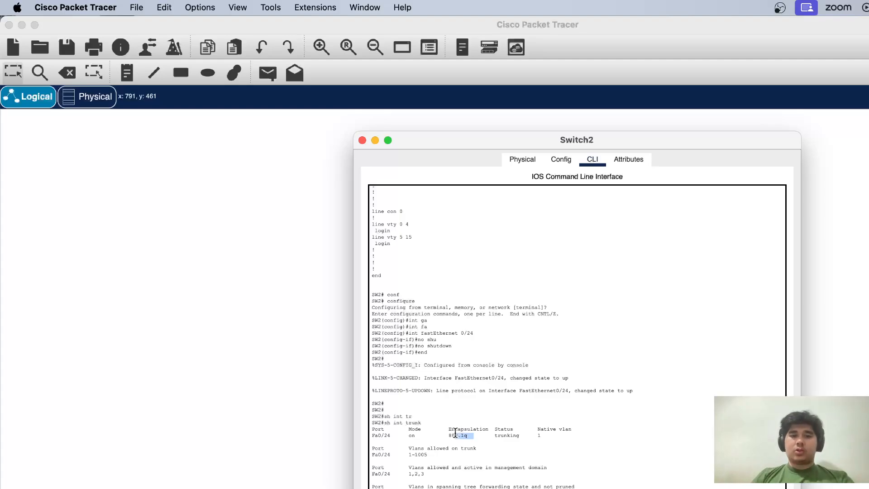
click(362, 141)
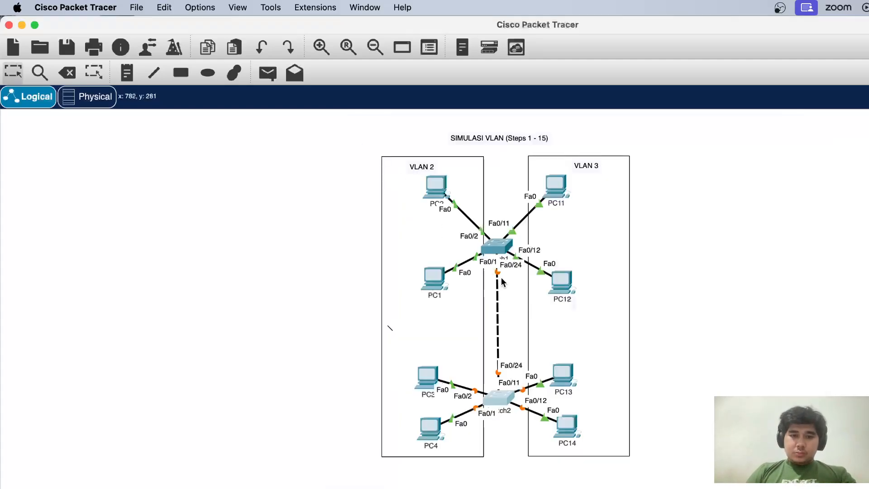
Display Switch1's trunk interfaces with sh int trunk and examine Fa0/24's encapsulation, status and native VLAN
click(510, 265)
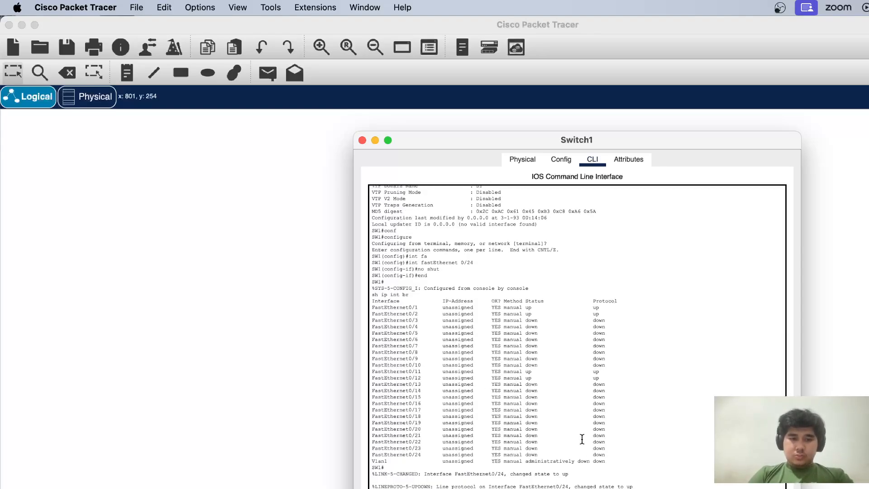
scroll(582, 439, down, 4)
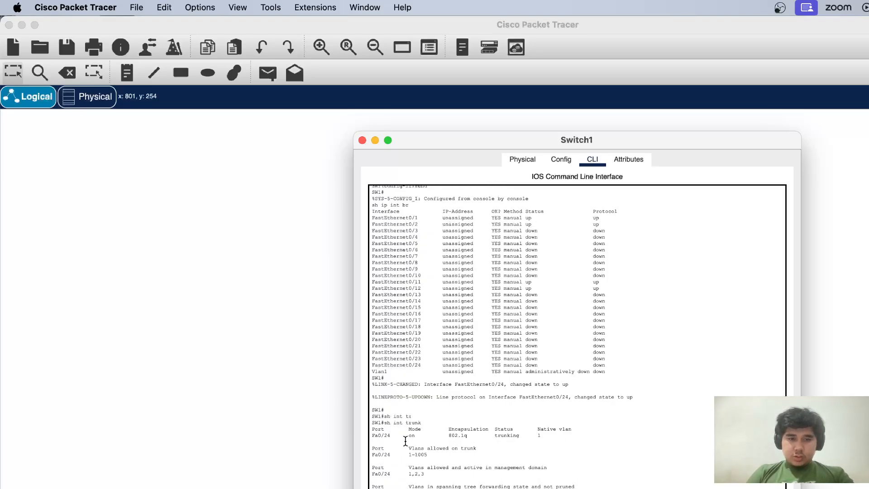
drag(445, 436, 466, 438)
click(496, 436)
drag(542, 436, 525, 435)
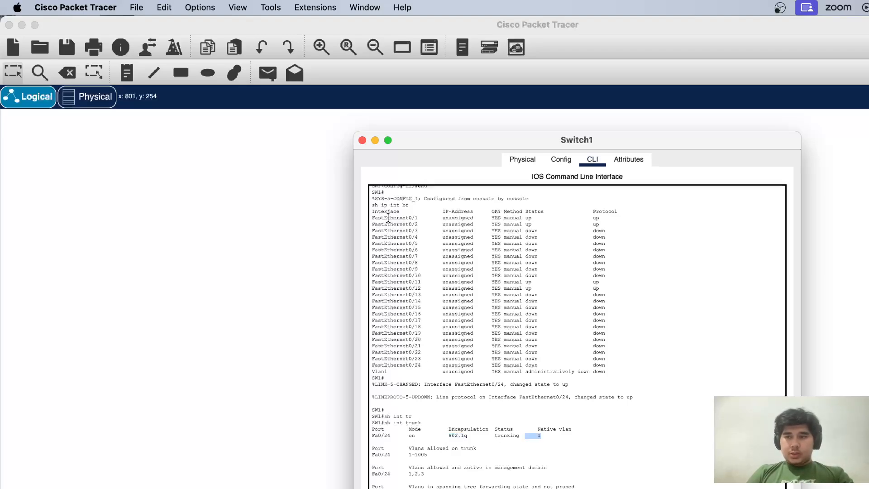
click(362, 140)
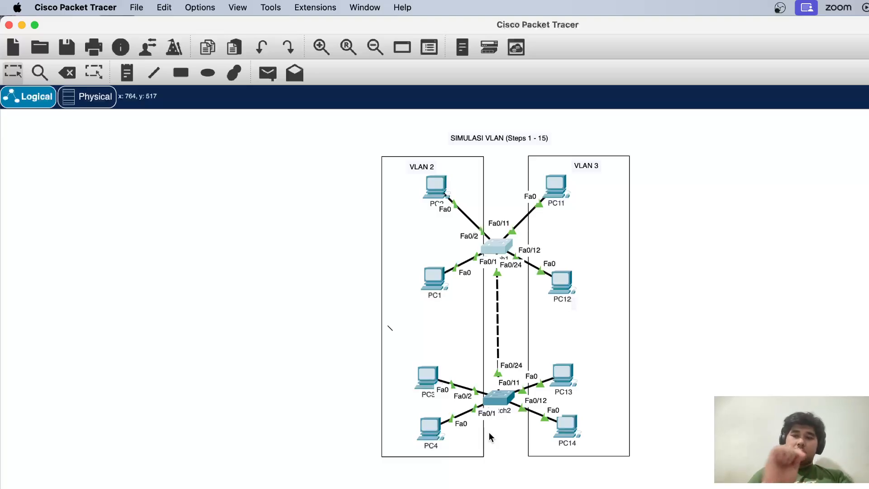
Display the VLAN table on Switch2 with sh vlan and review the VLAN names and port assignments
click(501, 401)
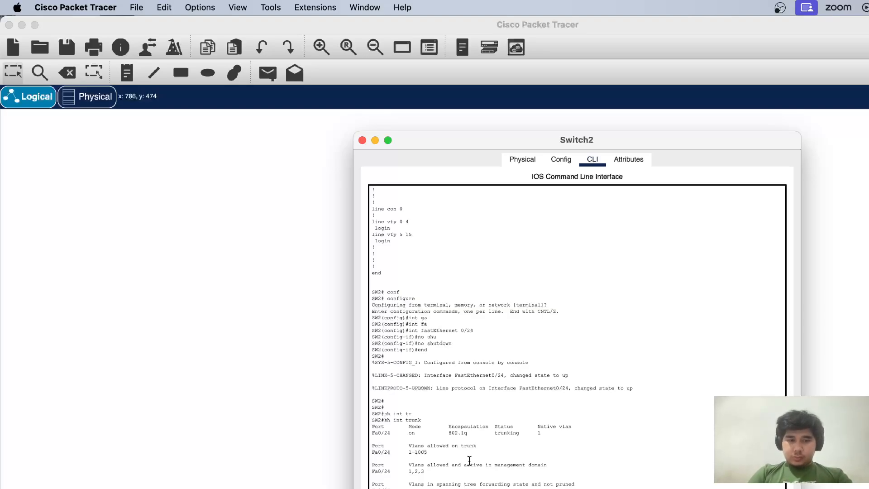
key(Return)
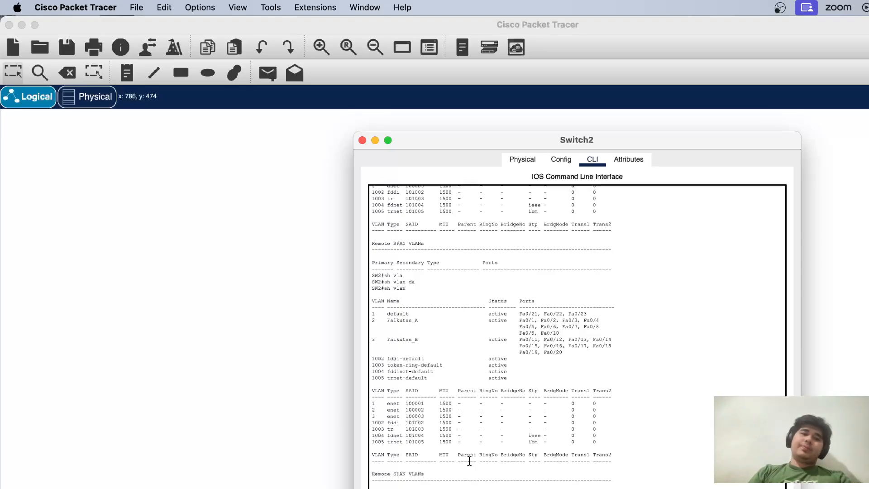
click(362, 140)
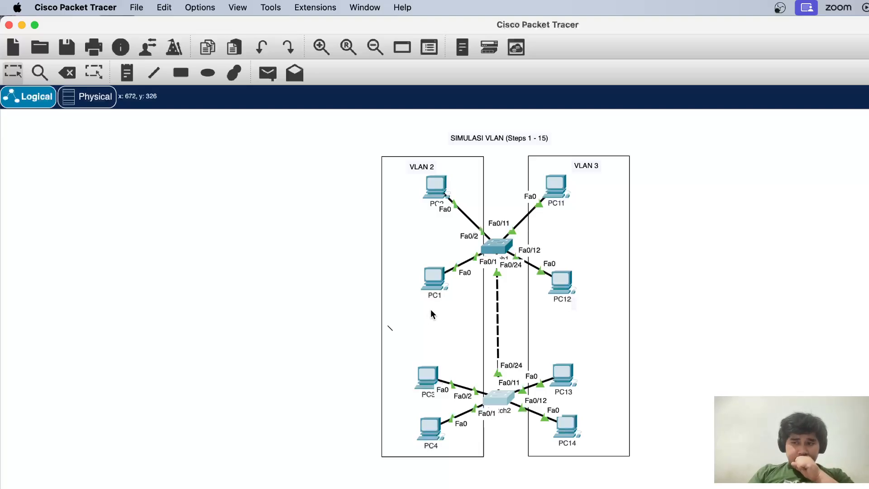
Open PC1's command prompt and ping 192.168.2.2
double_click(433, 281)
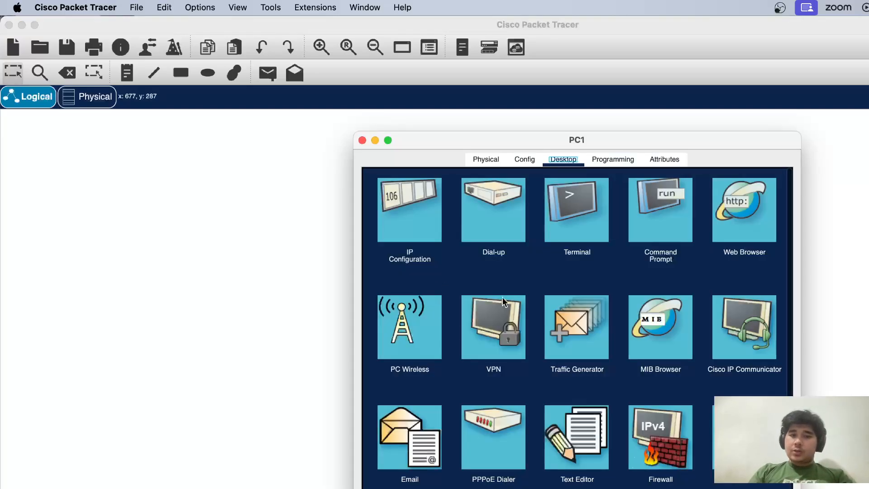
click(634, 229)
scroll(535, 358, down, 10)
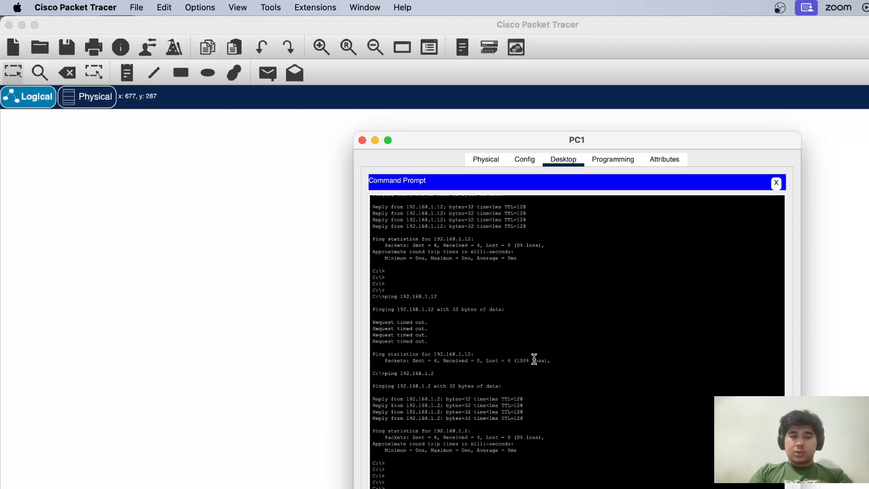
scroll(534, 359, down, 3)
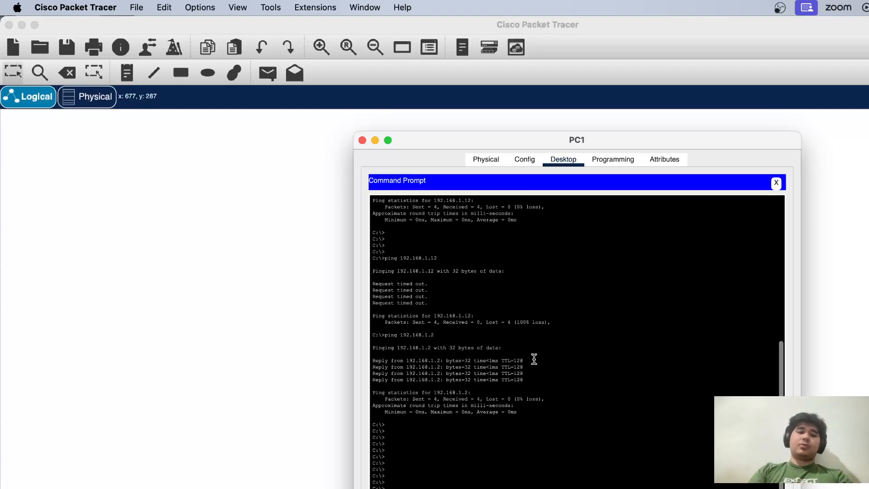
scroll(534, 359, down, 3)
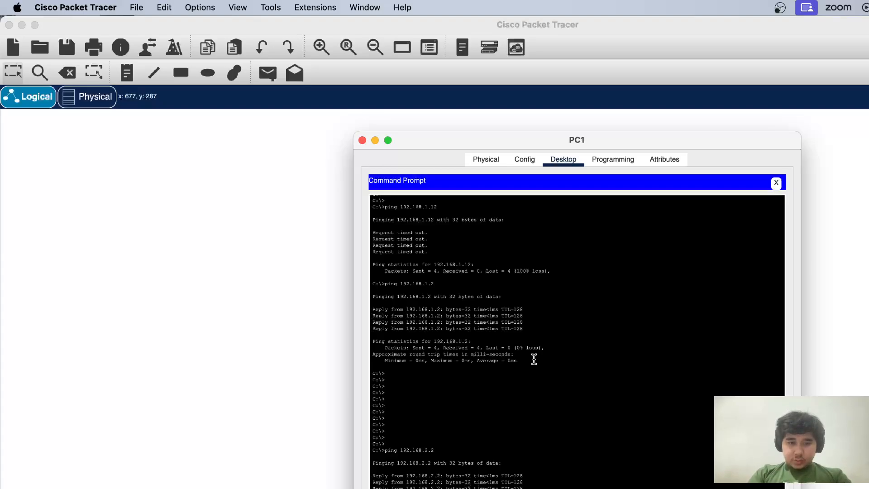
scroll(535, 359, down, 2)
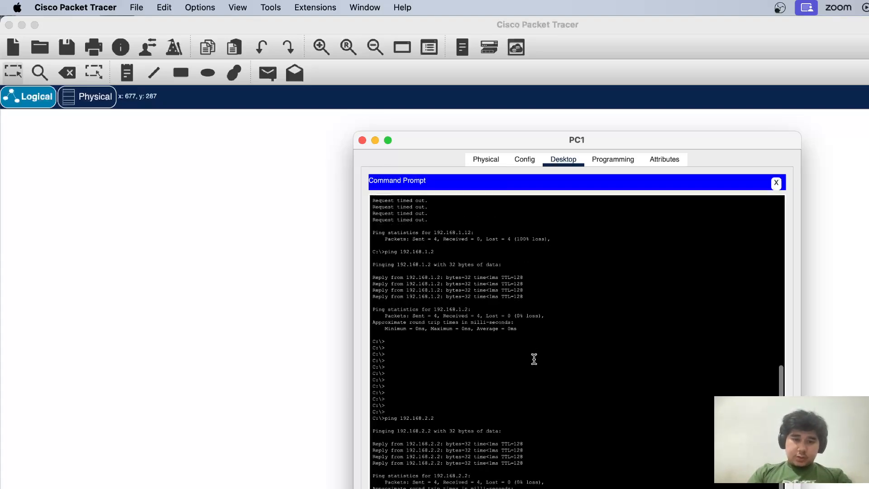
scroll(535, 359, down, 1)
scroll(534, 359, down, 1)
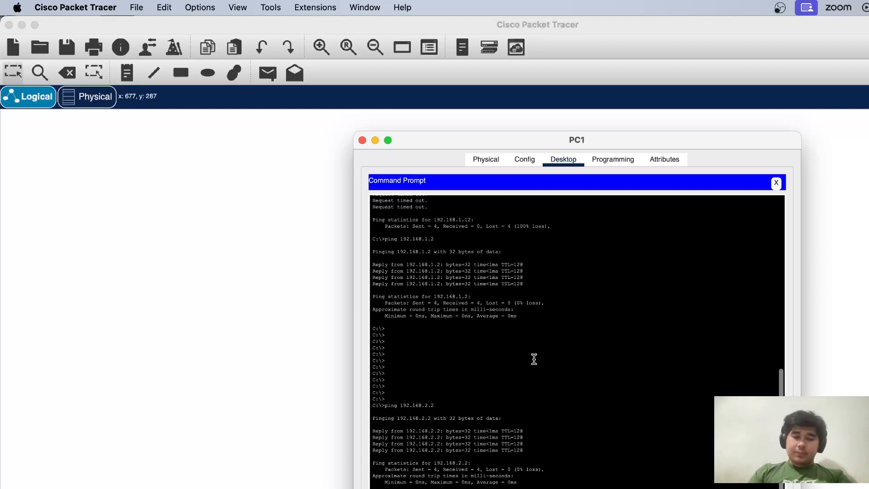
Ping 192.168.2.3 and 192.168.2.4 from PC1's command prompt
scroll(534, 359, down, 3)
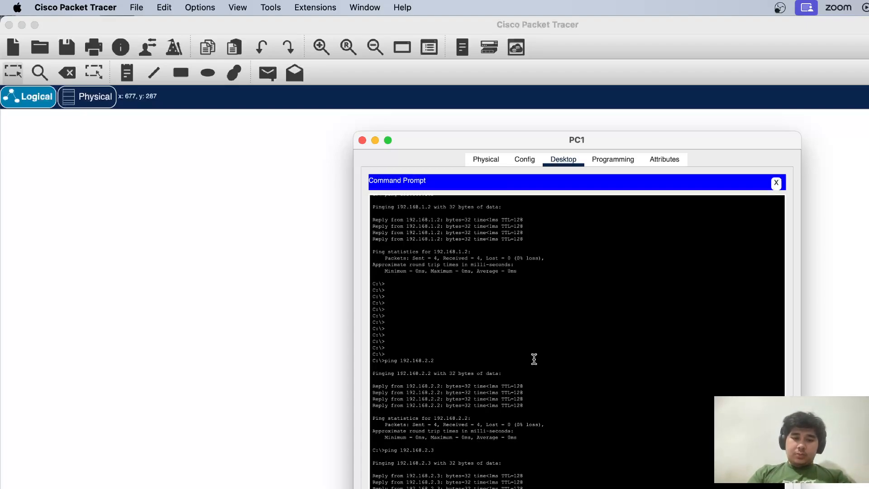
scroll(534, 359, down, 2)
scroll(535, 359, down, 1)
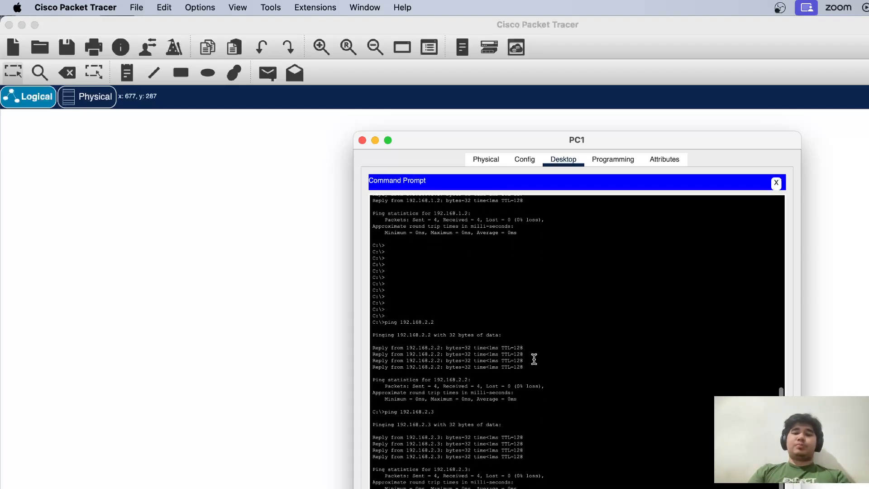
scroll(534, 359, down, 1)
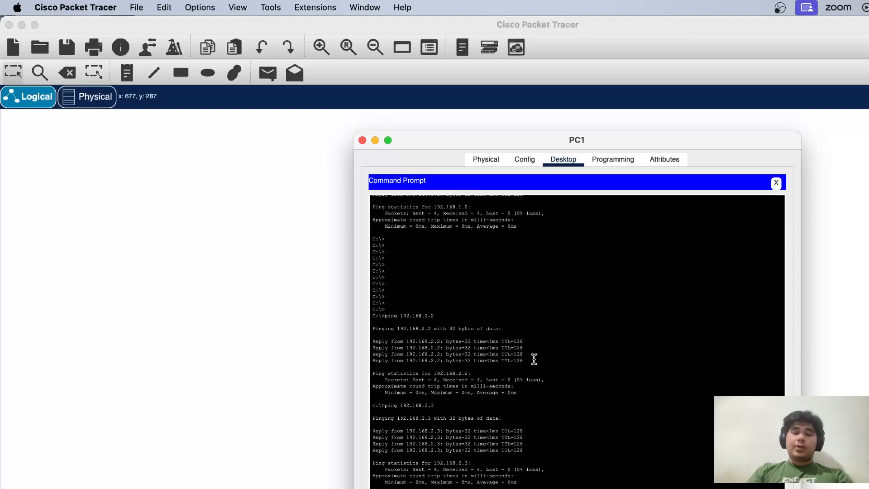
scroll(534, 359, down, 3)
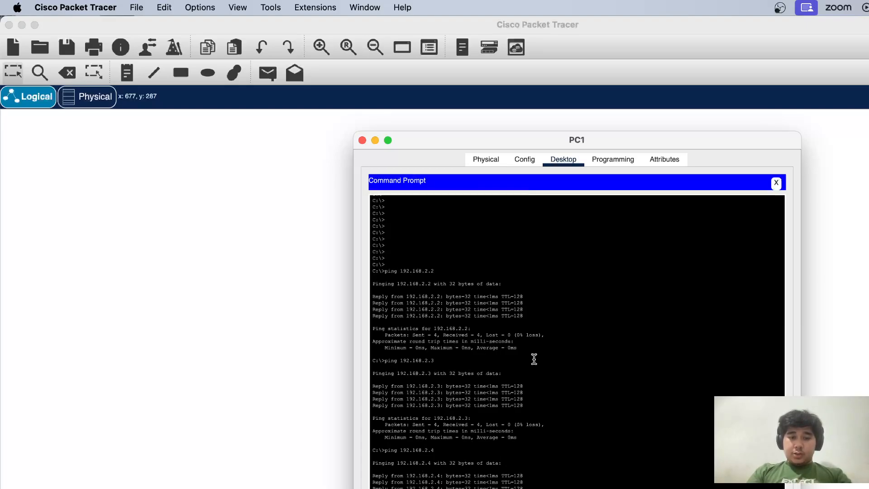
Move PC1's window clear of the topology and ping the VLAN 3 addresses 192.168.3.11 and 192.168.3.12 from its command prompt
scroll(535, 359, down, 2)
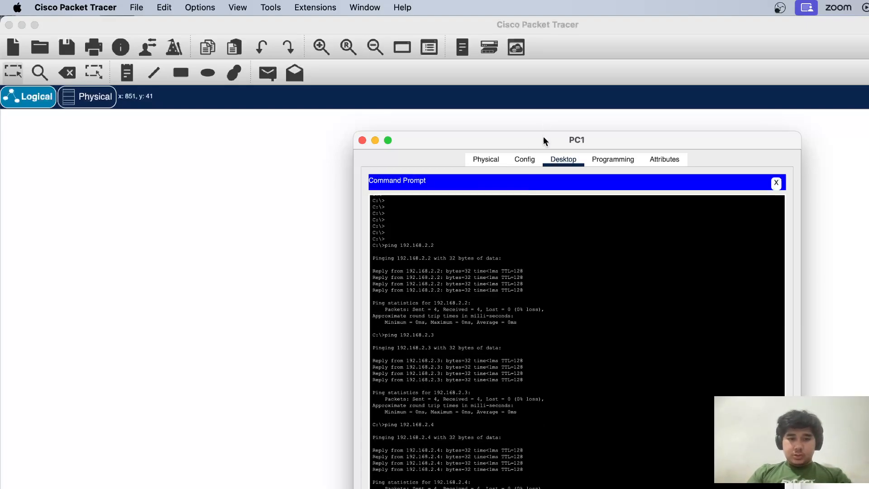
drag(543, 140, 826, 127)
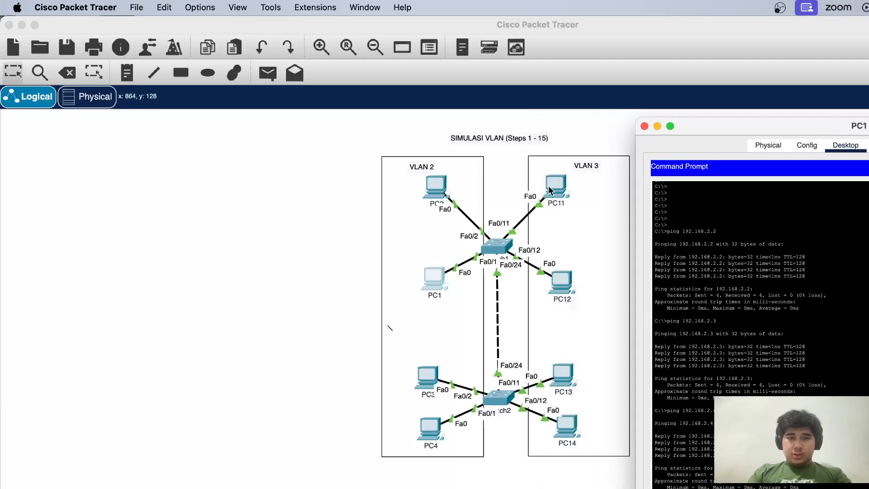
scroll(690, 343, down, 1)
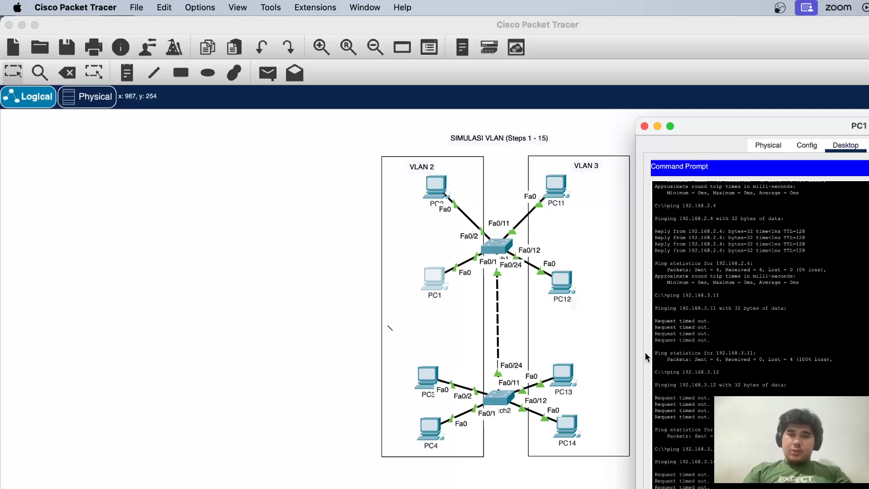
click(644, 127)
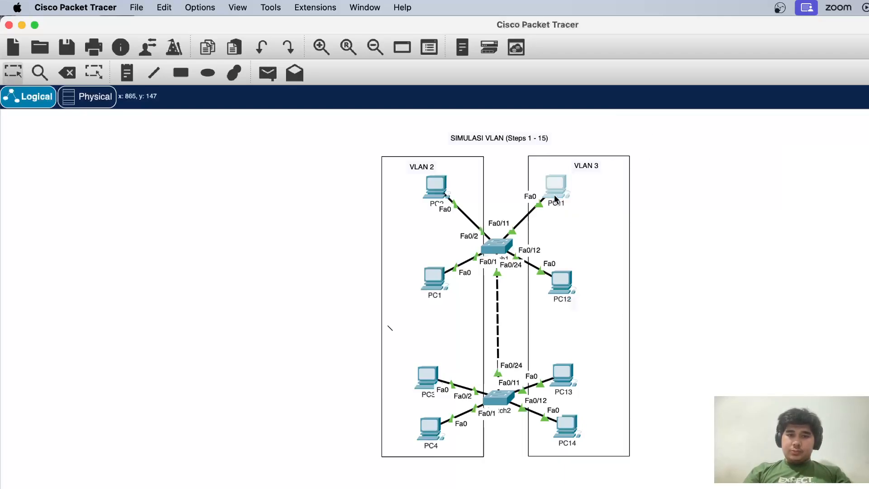
click(549, 184)
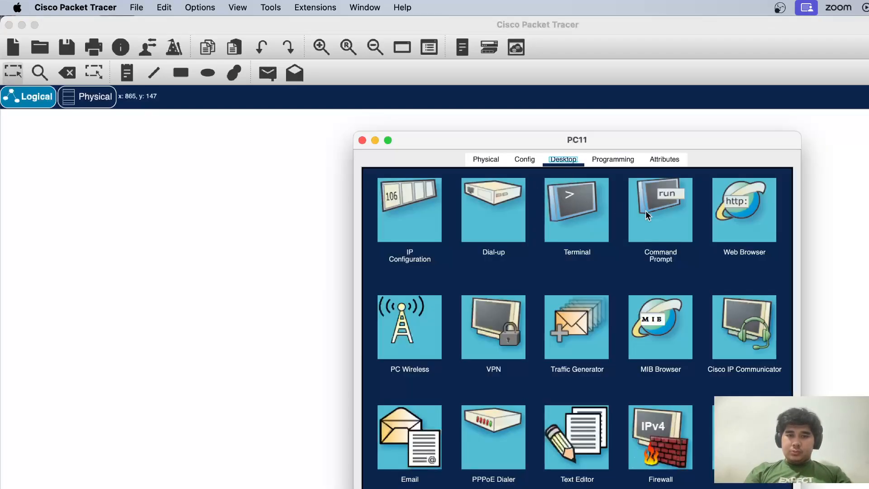
click(679, 222)
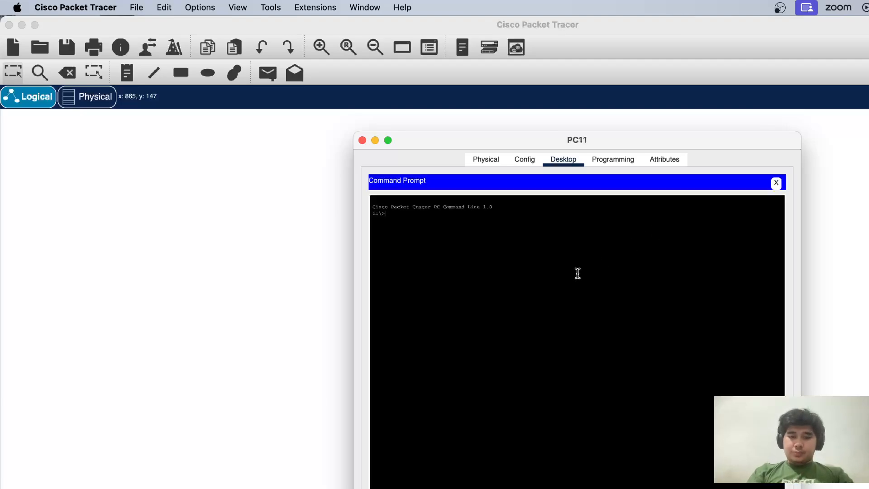
text(ping)
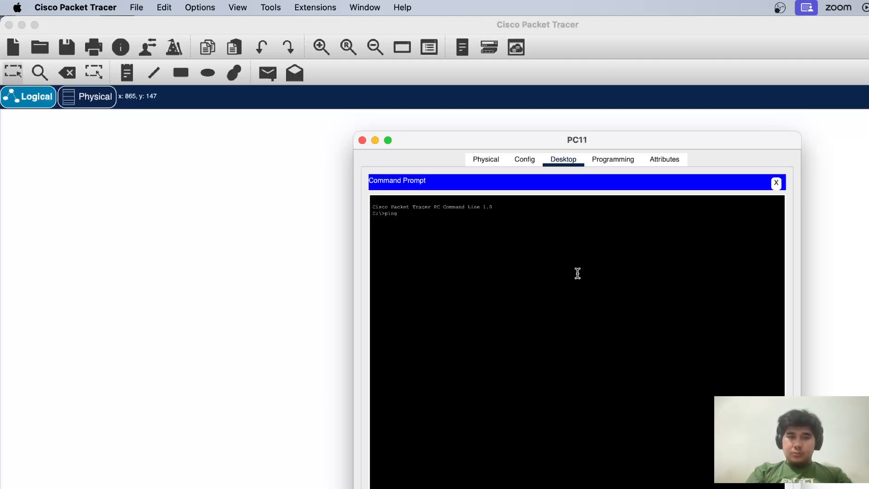
click(362, 140)
Open PC14's command prompt and ping 192.168.3.11
click(566, 427)
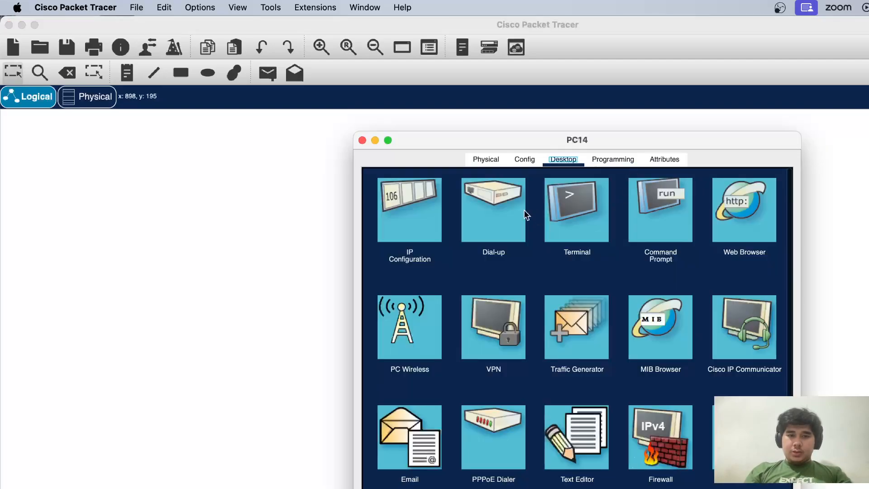
click(652, 231)
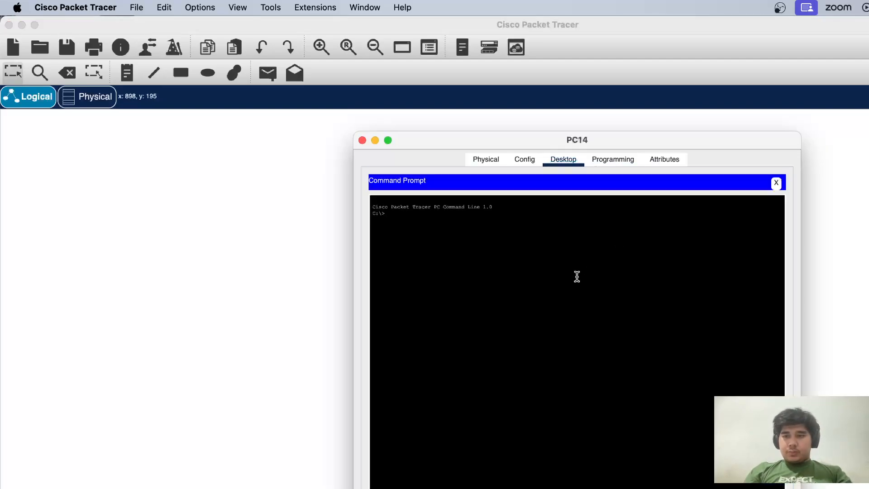
text(ping 1)
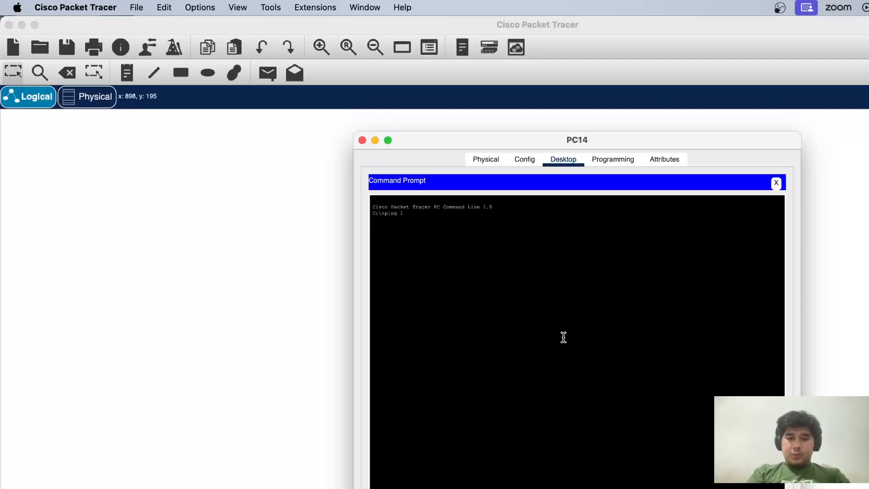
text(92.168.)
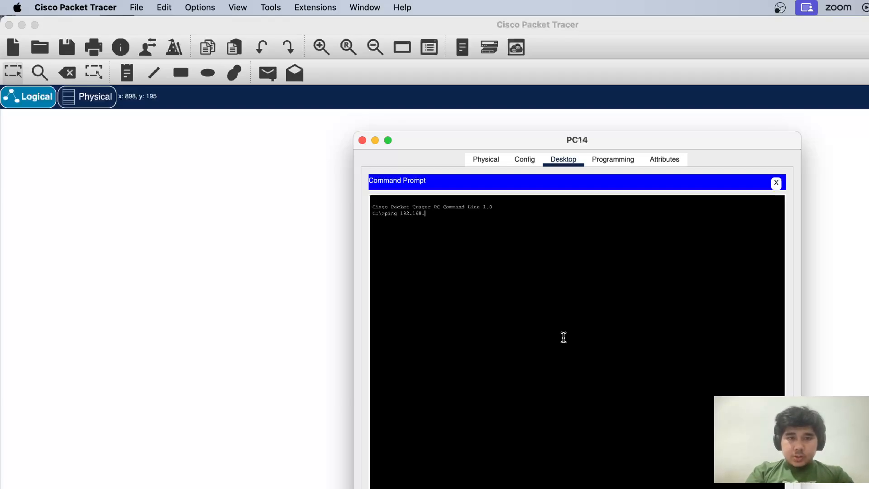
text(3.11)
key(Return)
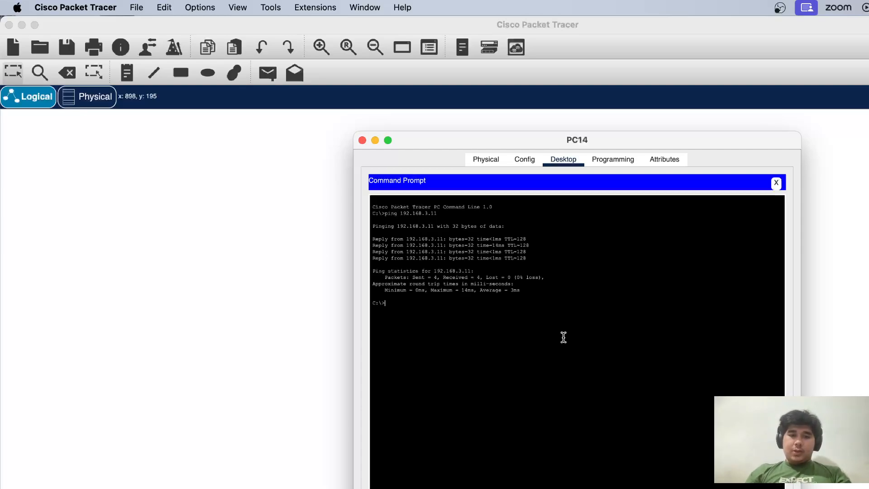
Ping the VLAN 2 address 192.168.2.4 from PC14's command prompt and close PC14's window
key(Up)
key(BackSpace)
key(BackSpace)
key(BackSpace)
key(BackSpace)
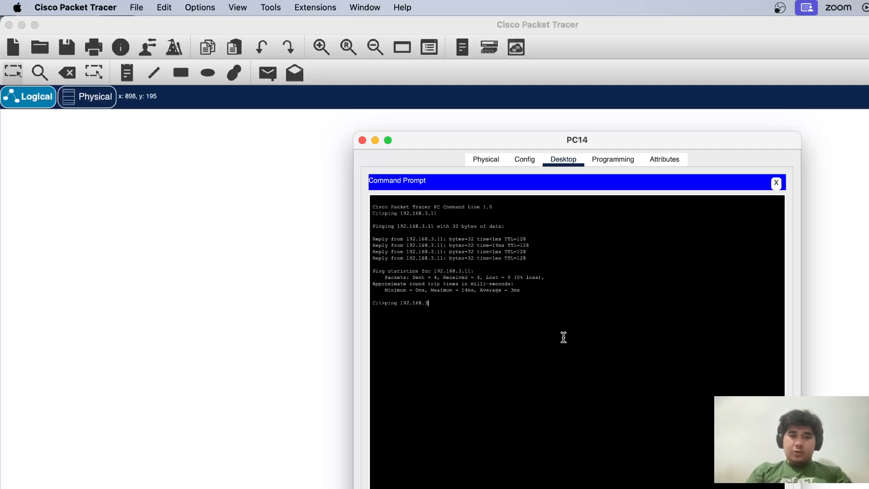
text(2.4)
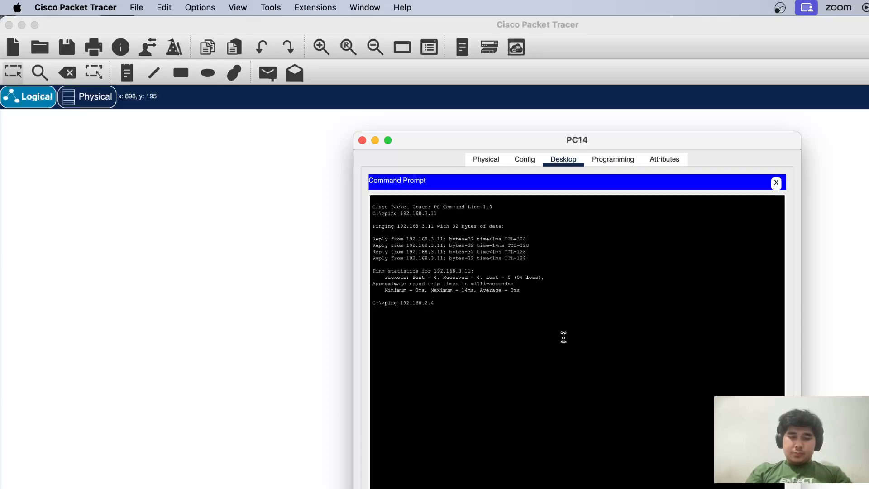
key(Return)
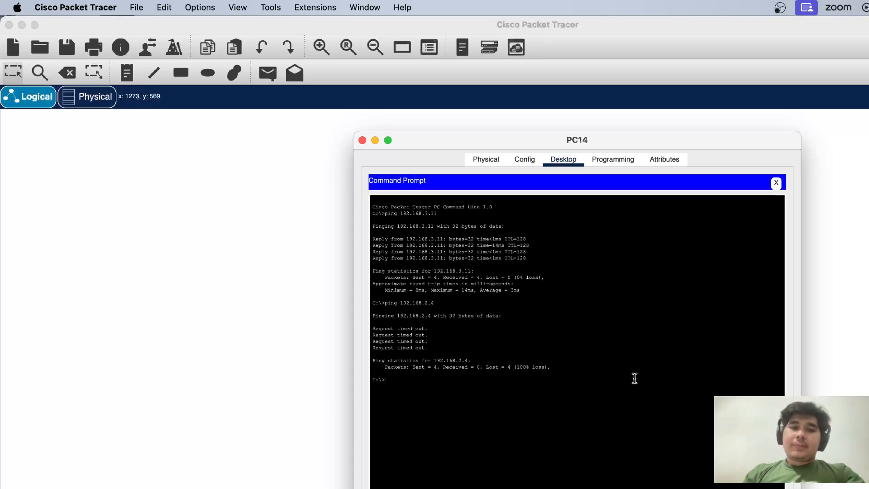
click(362, 140)
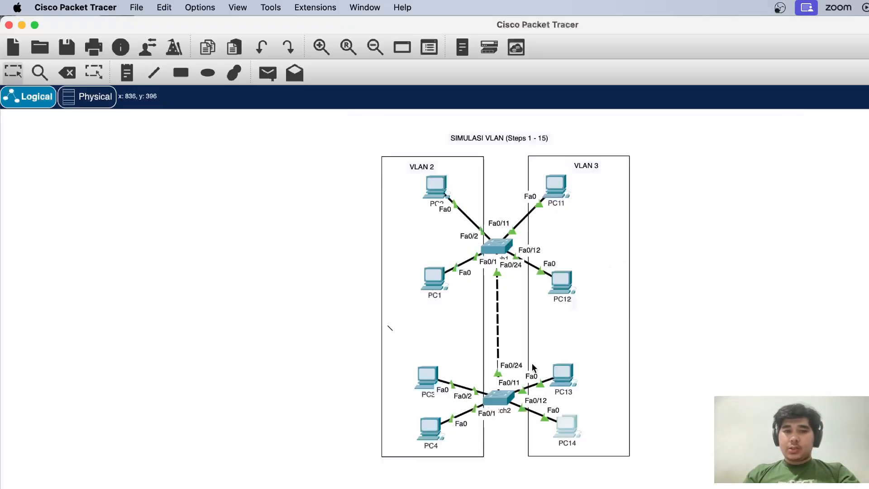
Reopen Switch2's command line and examine the VLAN names and port assignments in the earlier sh vlan output
click(497, 393)
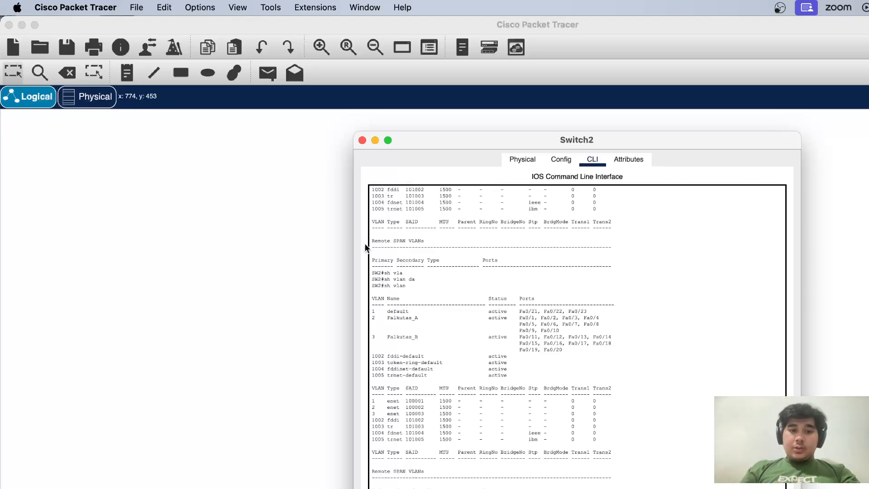
scroll(395, 283, up, 1)
scroll(395, 283, up, 10)
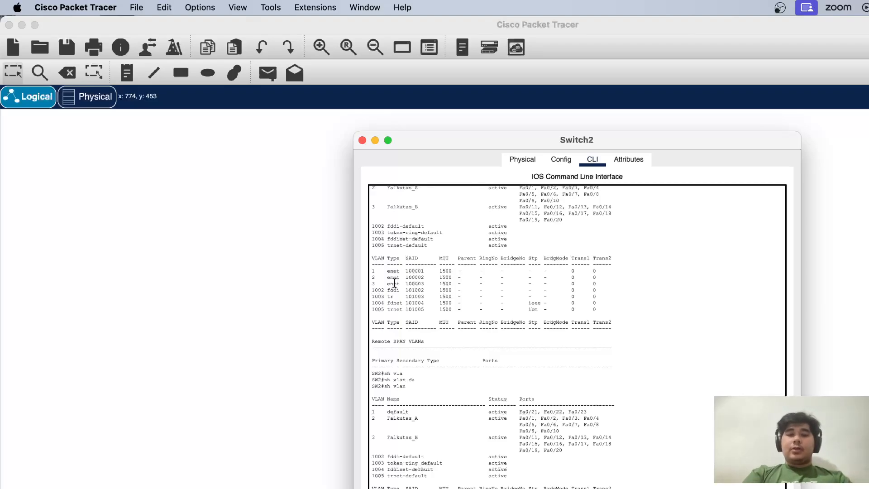
scroll(458, 338, down, 4)
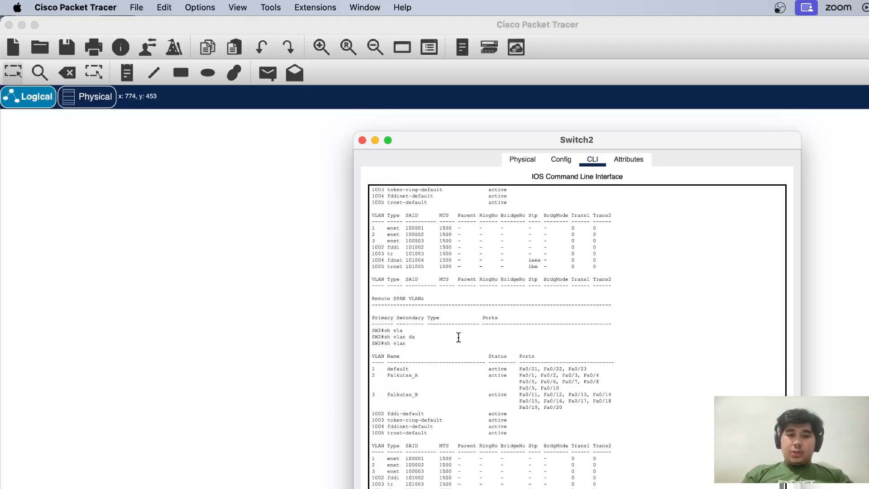
drag(385, 341, 415, 364)
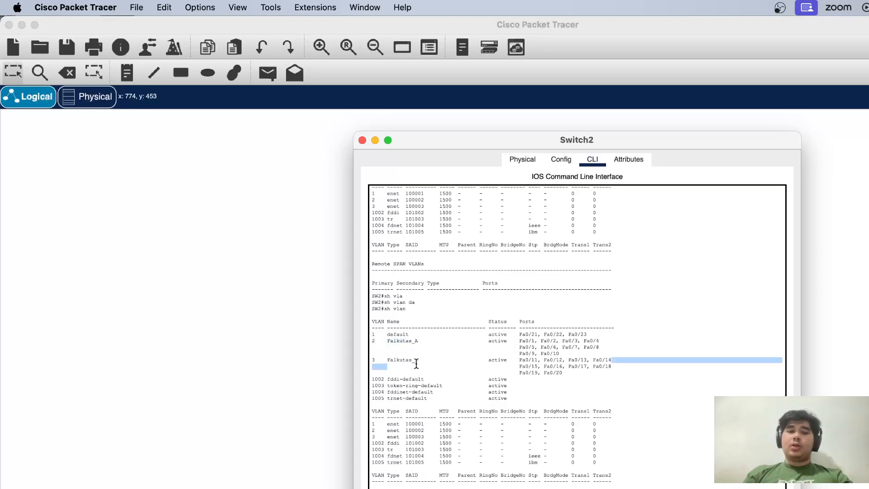
click(457, 358)
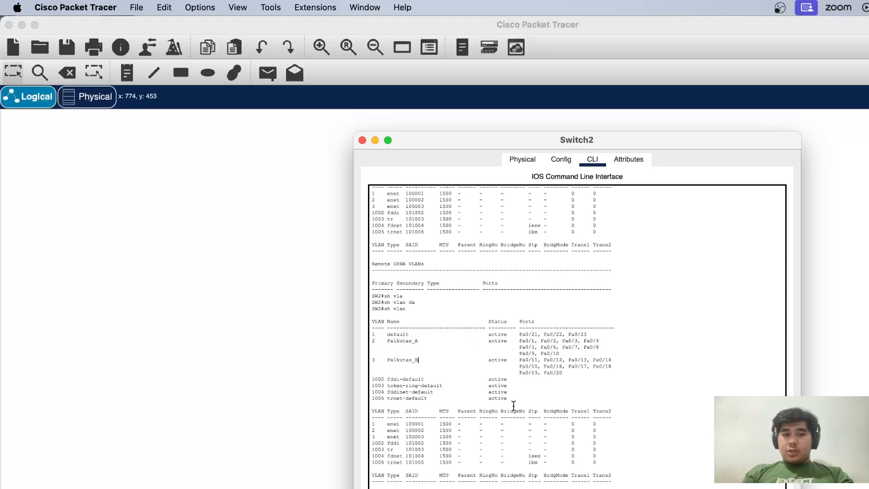
scroll(623, 433, down, 1)
scroll(567, 258, up, 8)
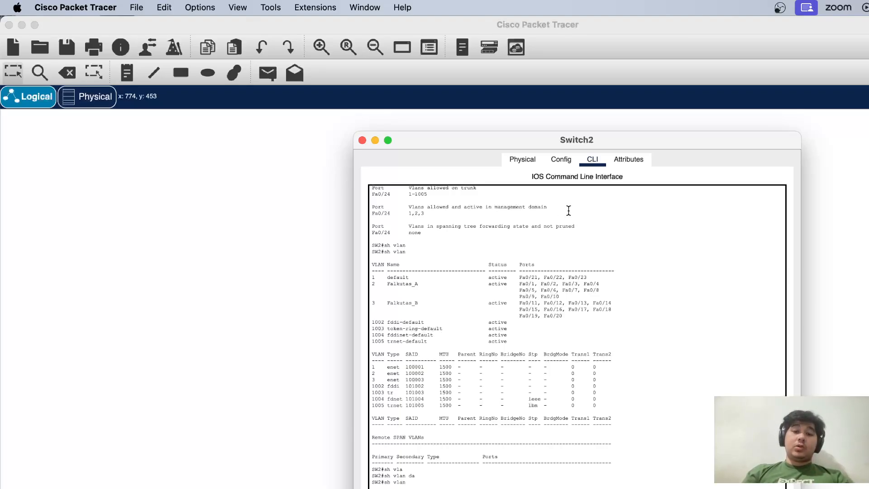
View Switch2's global settings and physical device view, and close the switch's window
click(561, 164)
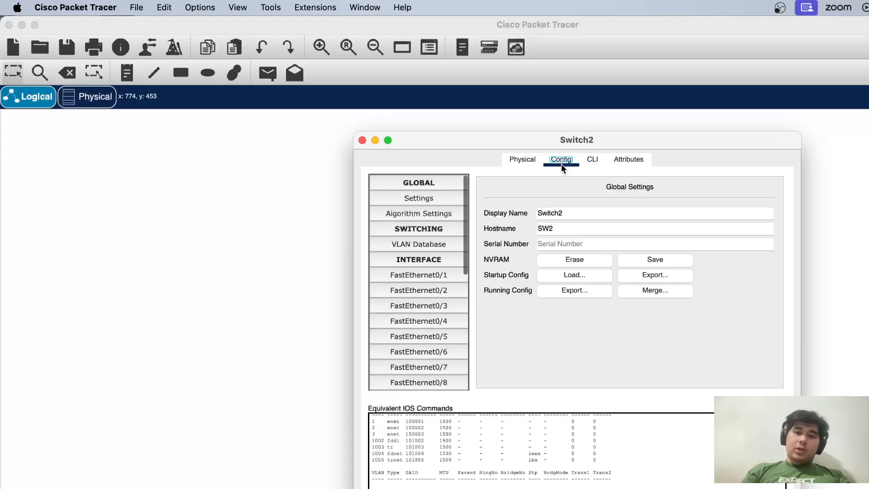
click(523, 162)
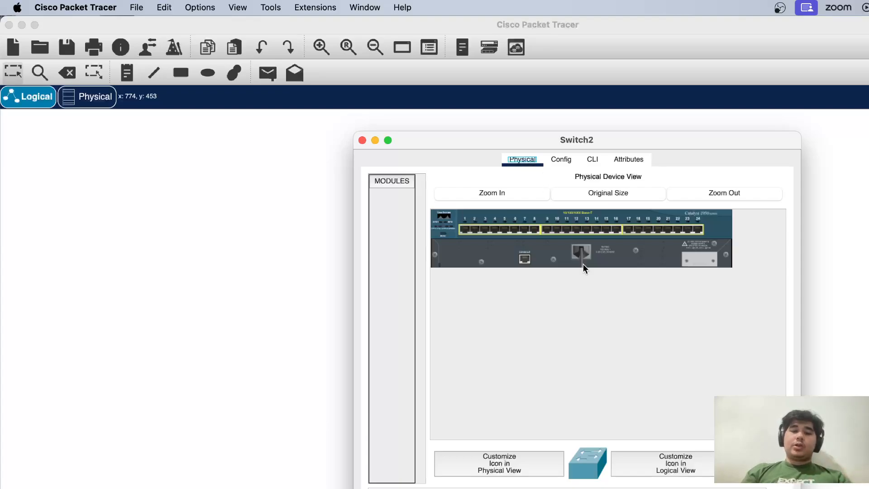
click(362, 140)
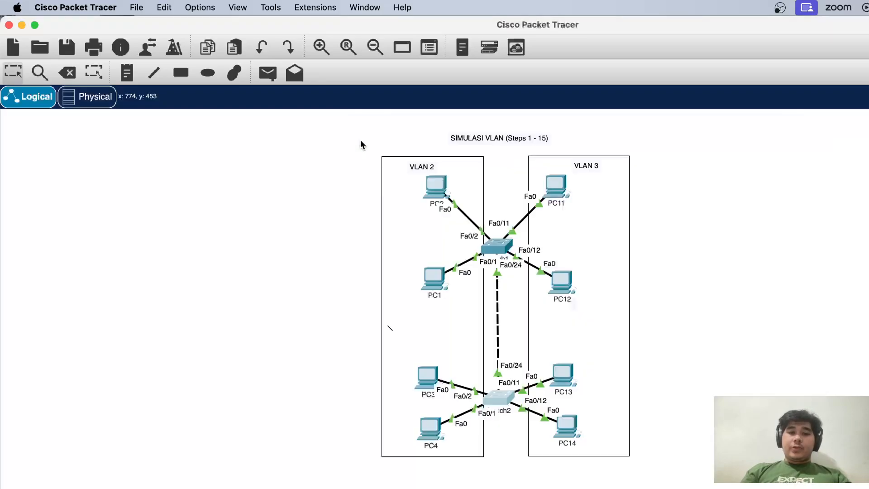